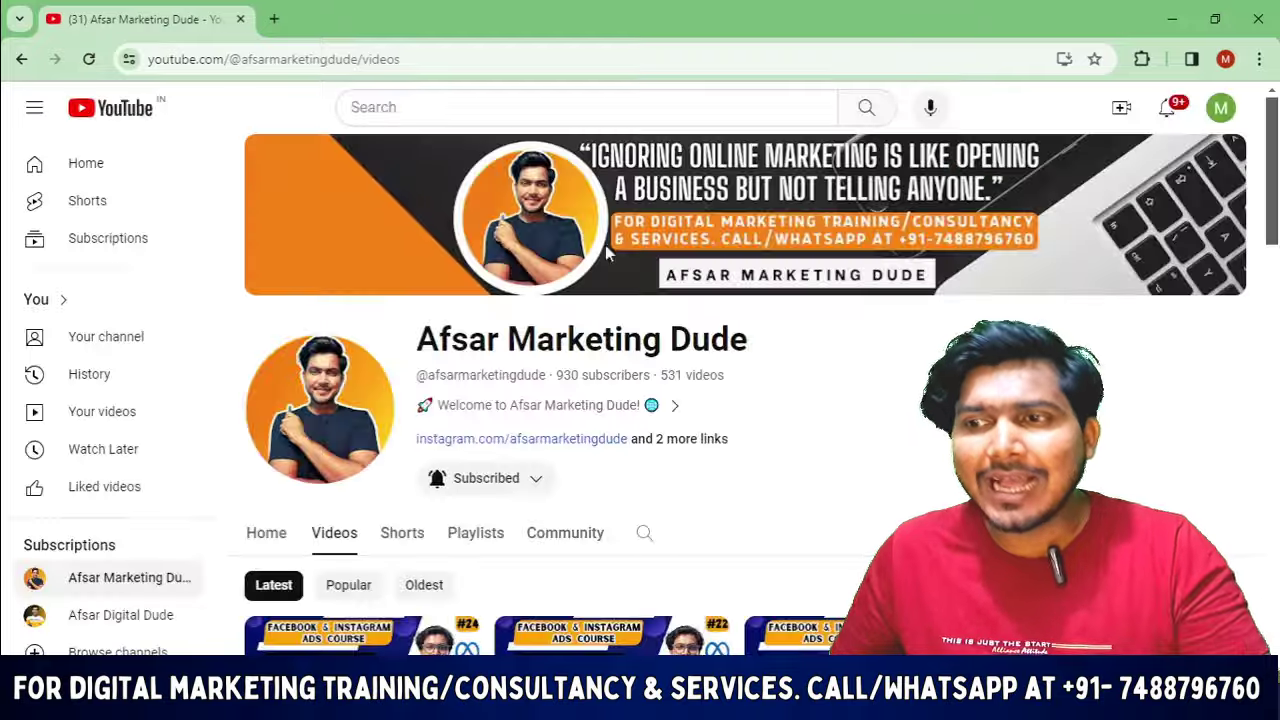
Step: Look through the Afsar Marketing Dude channel's videos and playlists, including the Facebook Ads Course playlist
scroll(560, 390, down, 4)
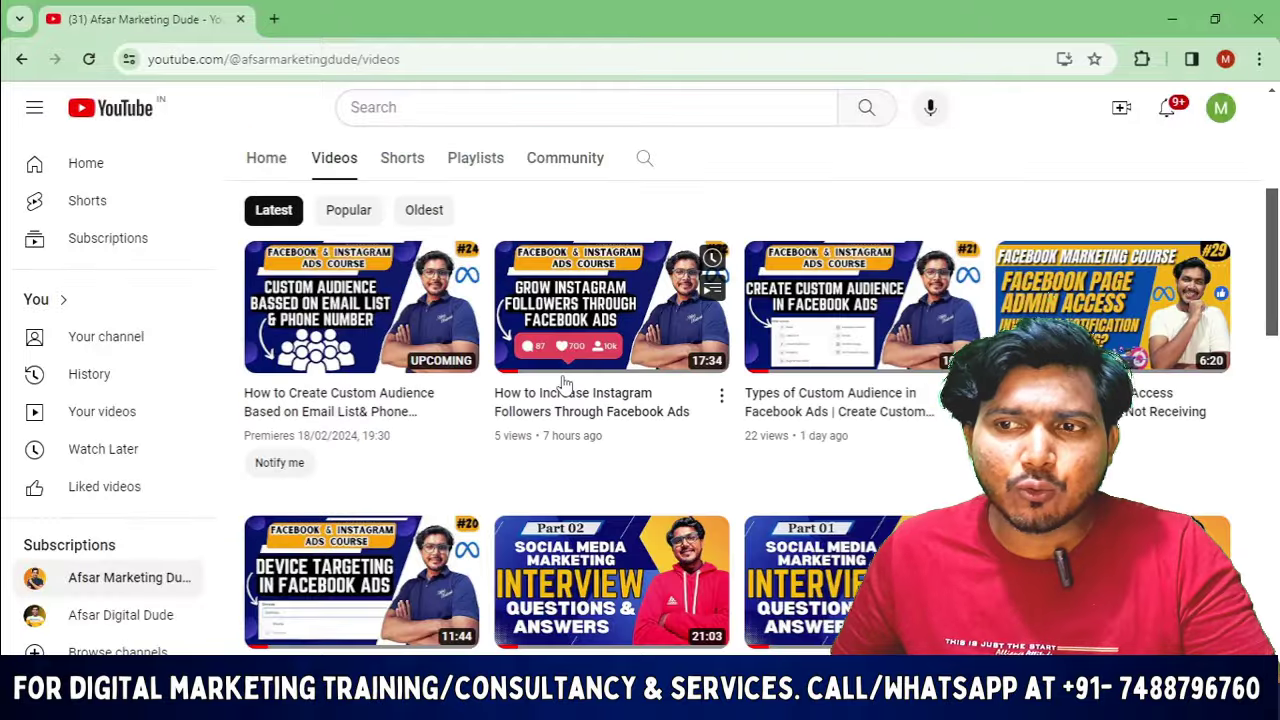
scroll(385, 530, up, 1)
scroll(385, 530, up, 2)
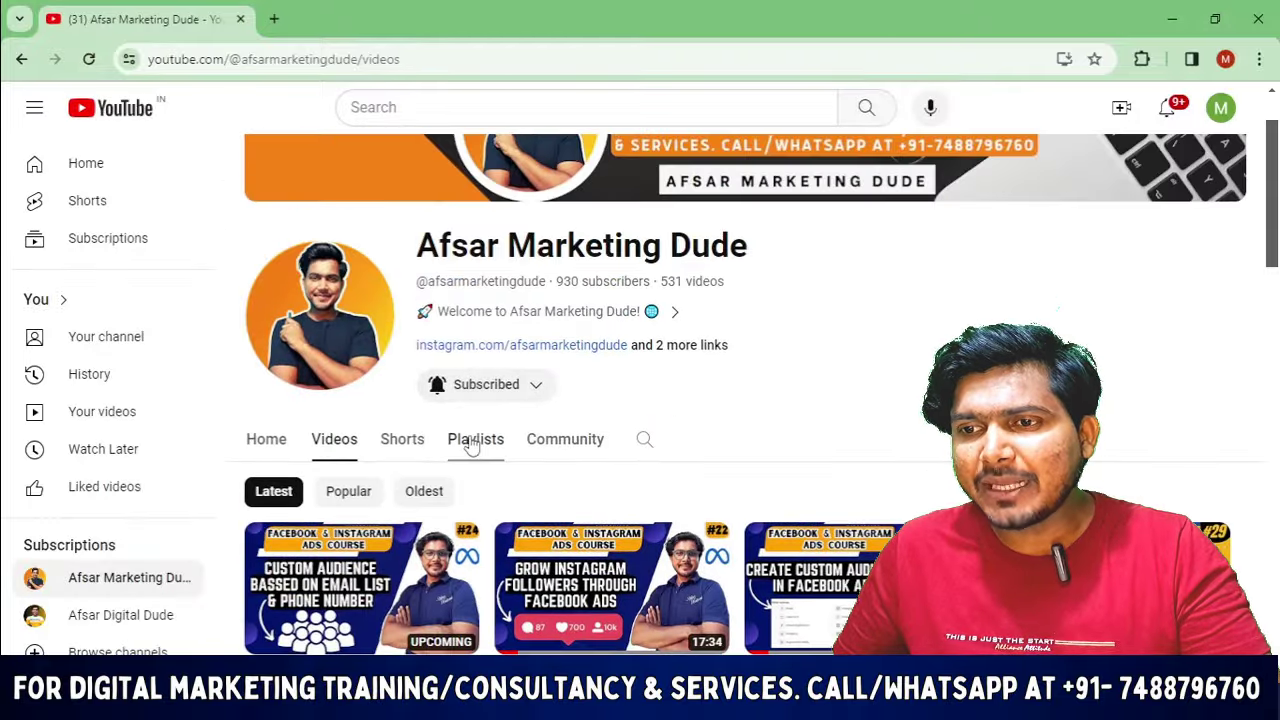
click(468, 442)
scroll(598, 400, down, 5)
scroll(679, 397, down, 10)
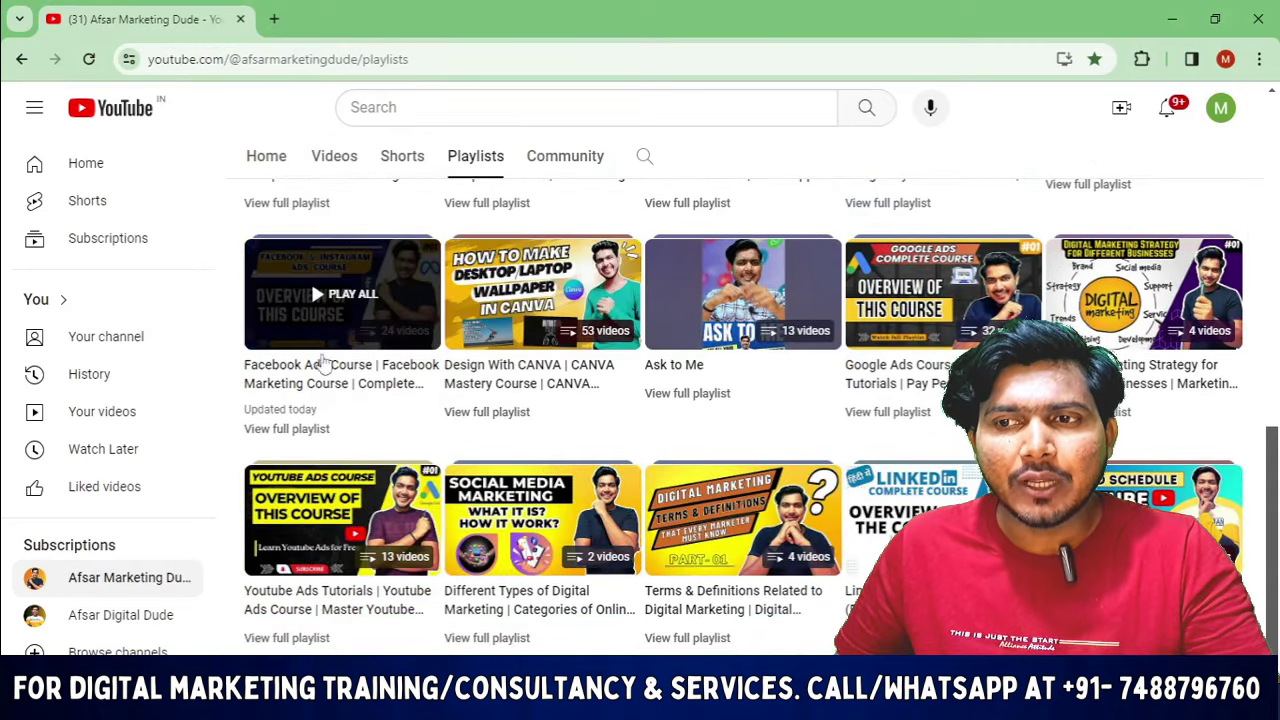
scroll(310, 300, up, 2)
scroll(335, 420, down, 2)
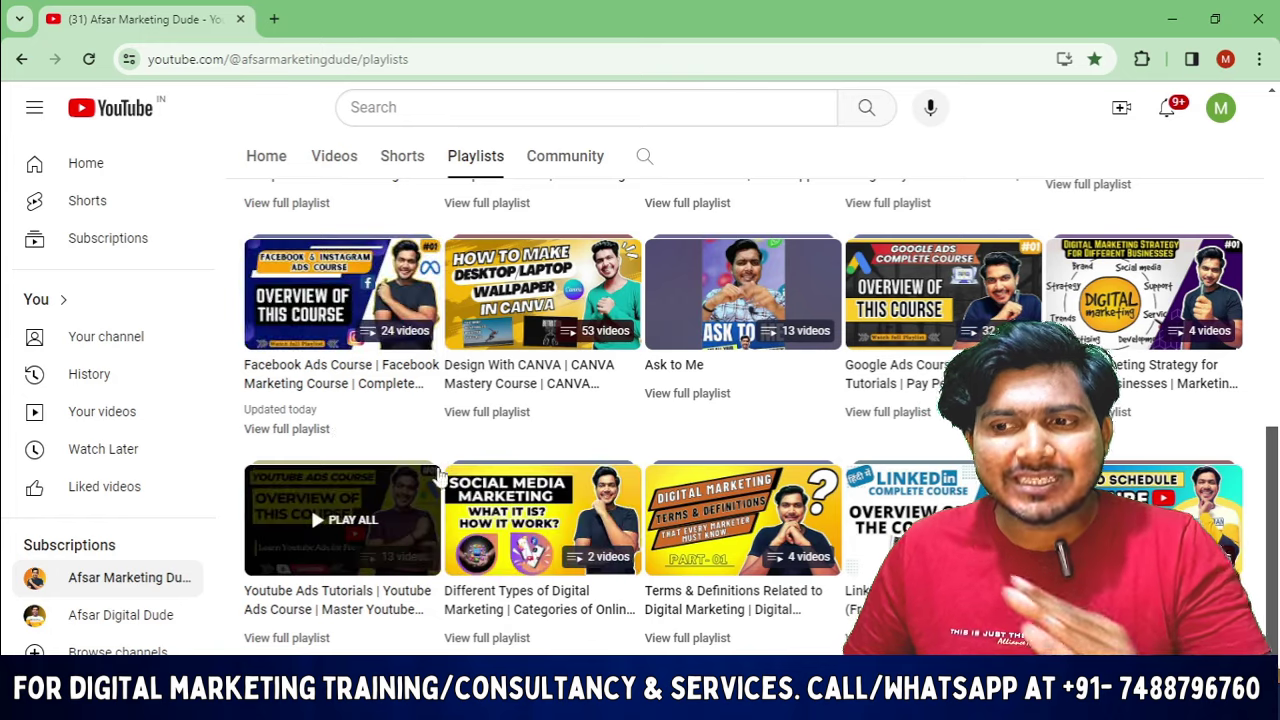
Step: Switch to the browser window with Meta Ads Manager and open its Audiences page
key(alt+Tab)
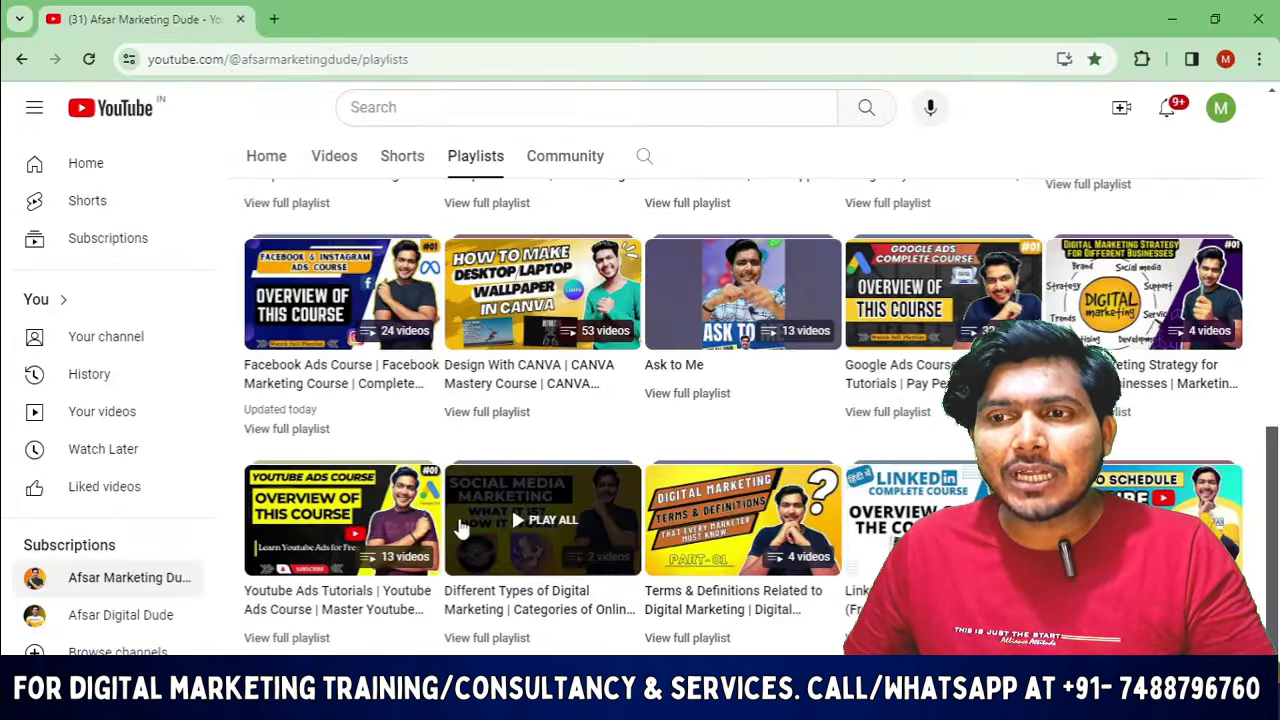
scroll(514, 514, up, 3)
scroll(286, 451, down, 3)
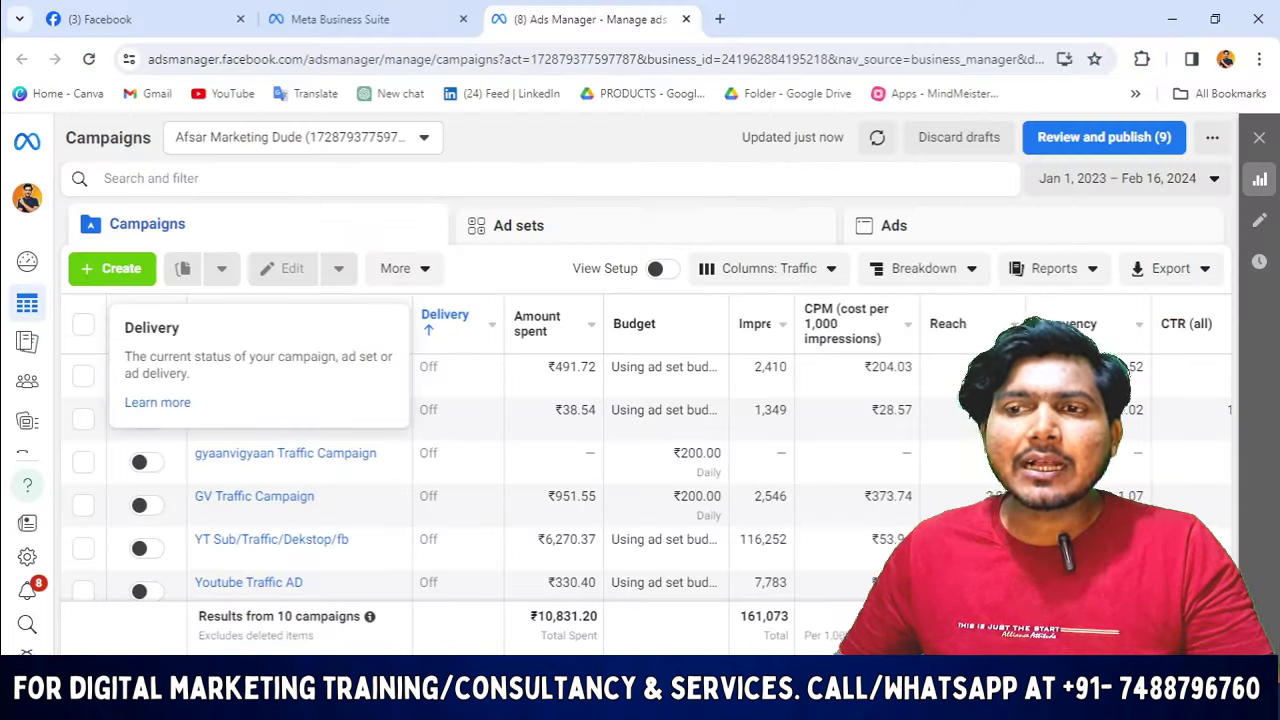
scroll(212, 532, down, 3)
scroll(212, 532, up, 3)
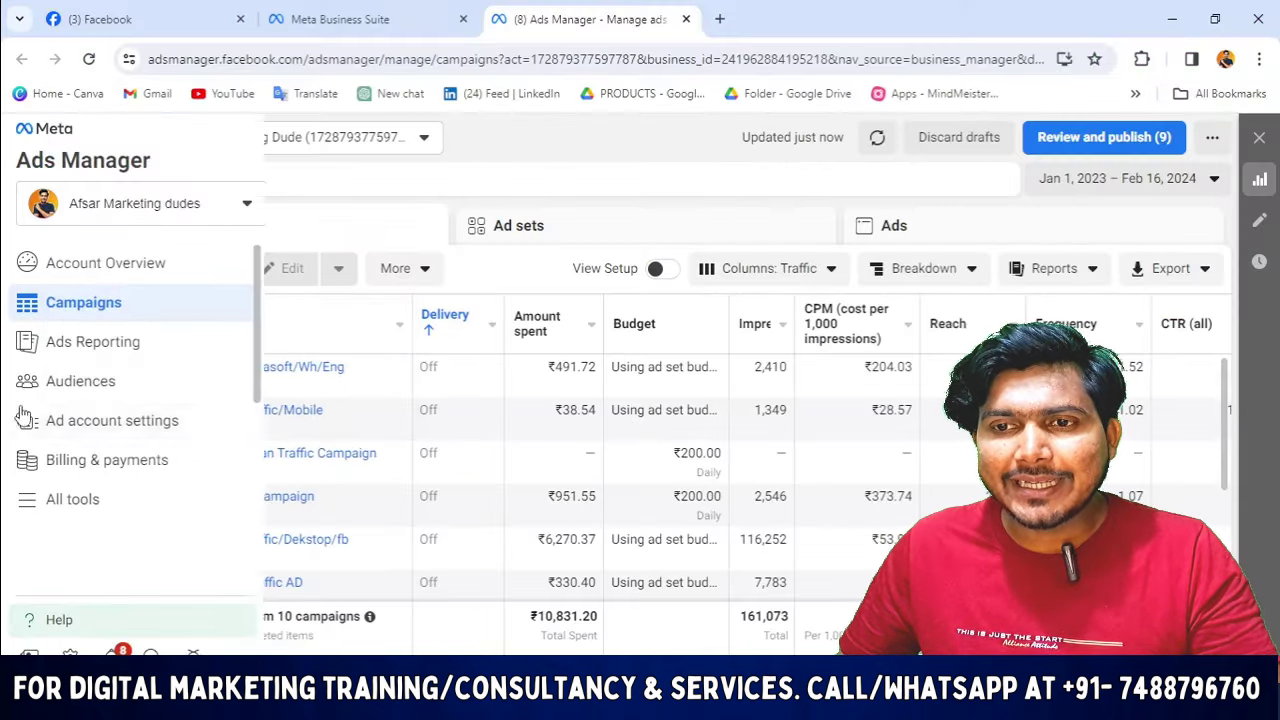
click(80, 390)
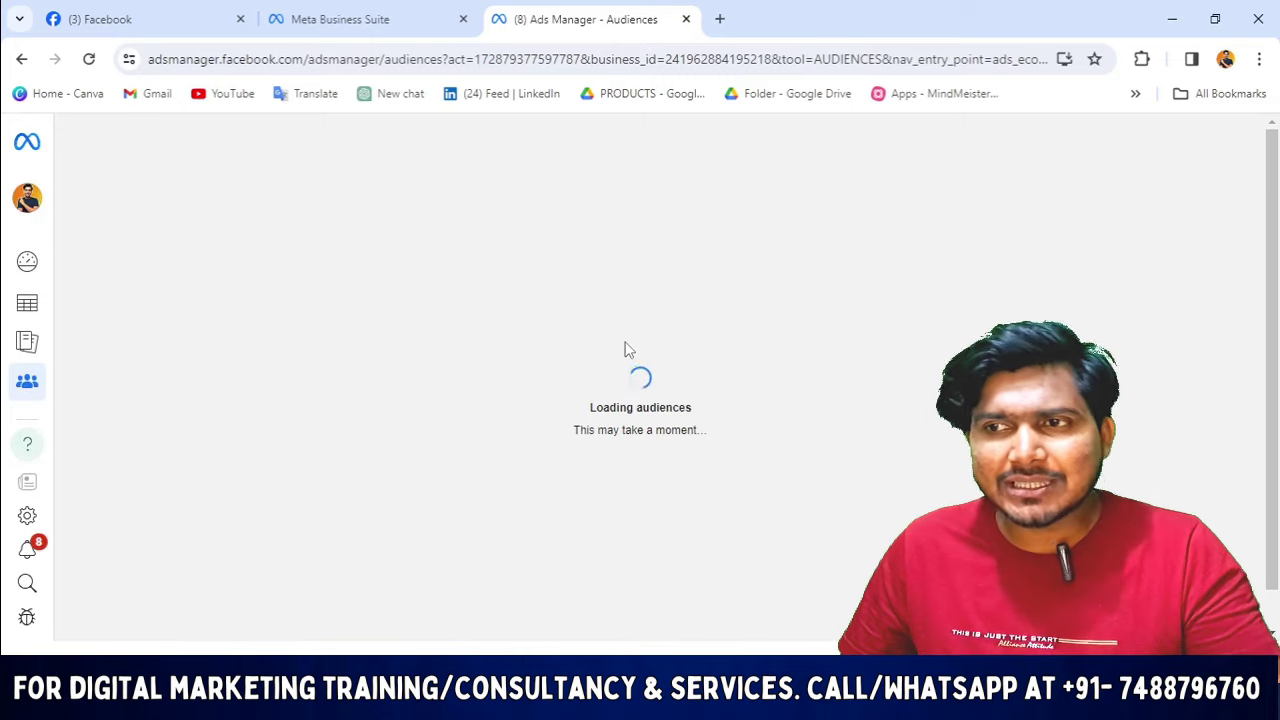
Step: Look over the existing audiences and start creating a custom audience
scroll(435, 625, down, 1)
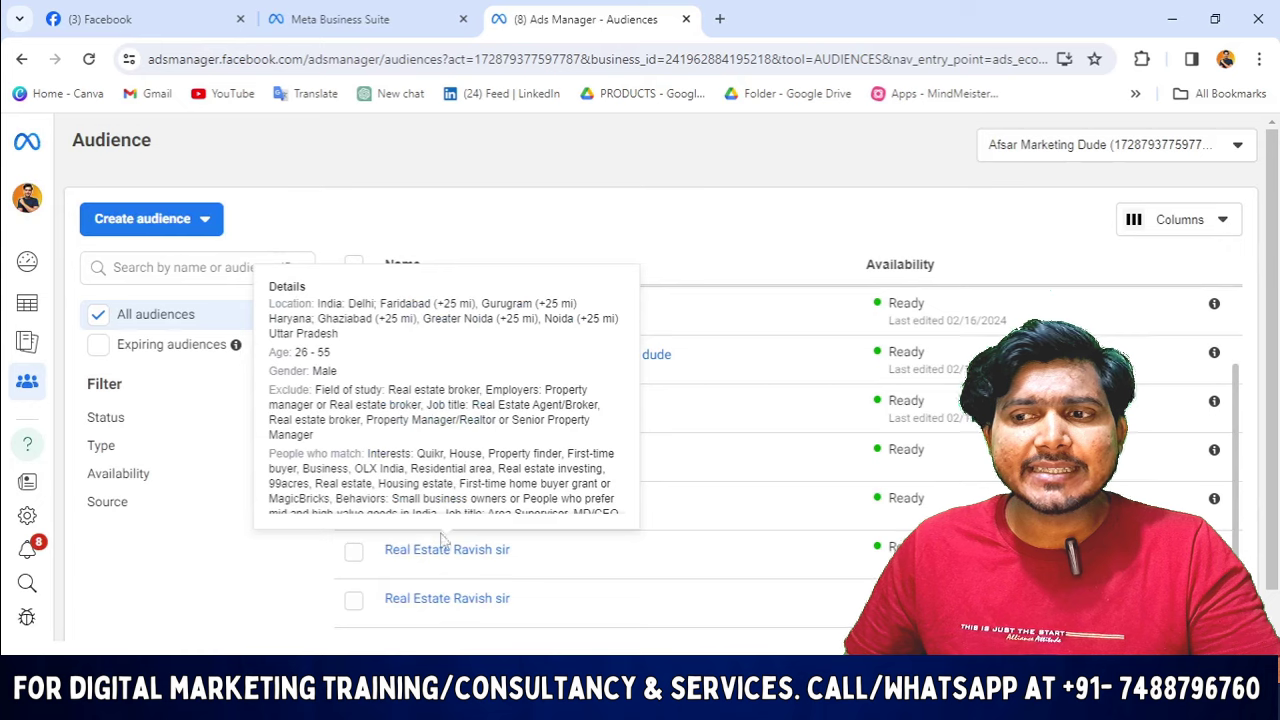
scroll(452, 510, up, 1)
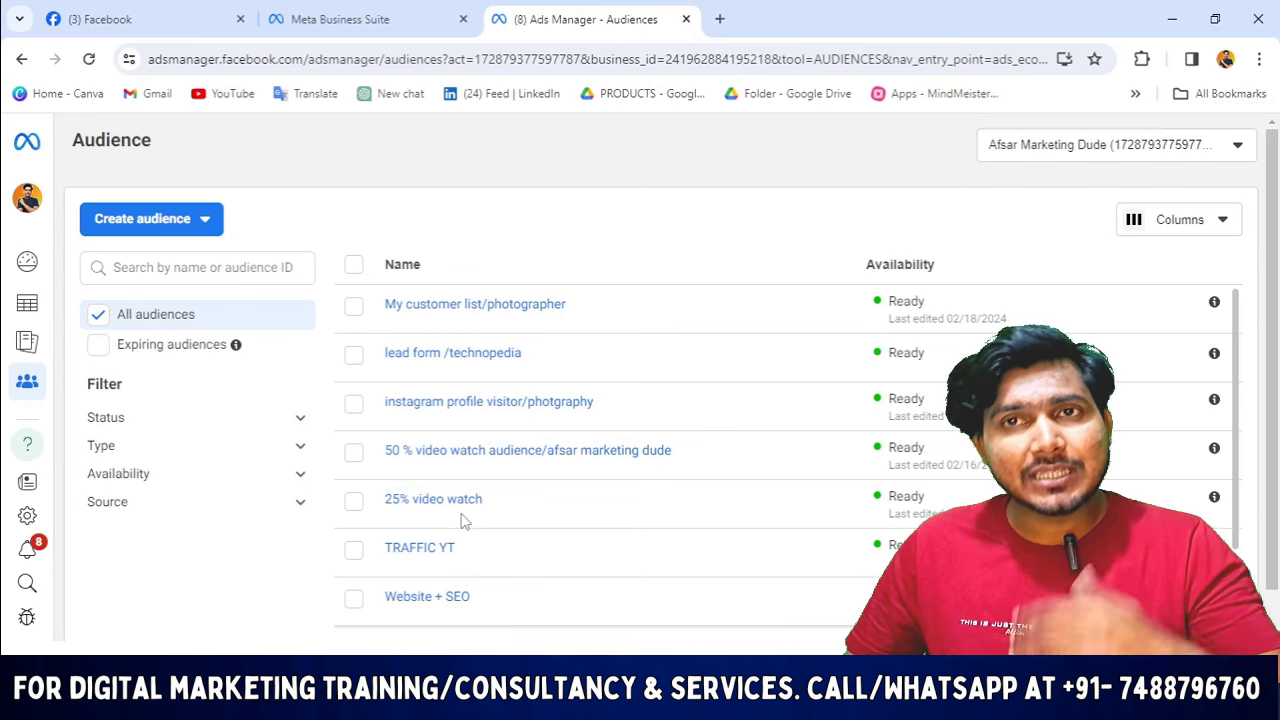
mouse_move(460, 503)
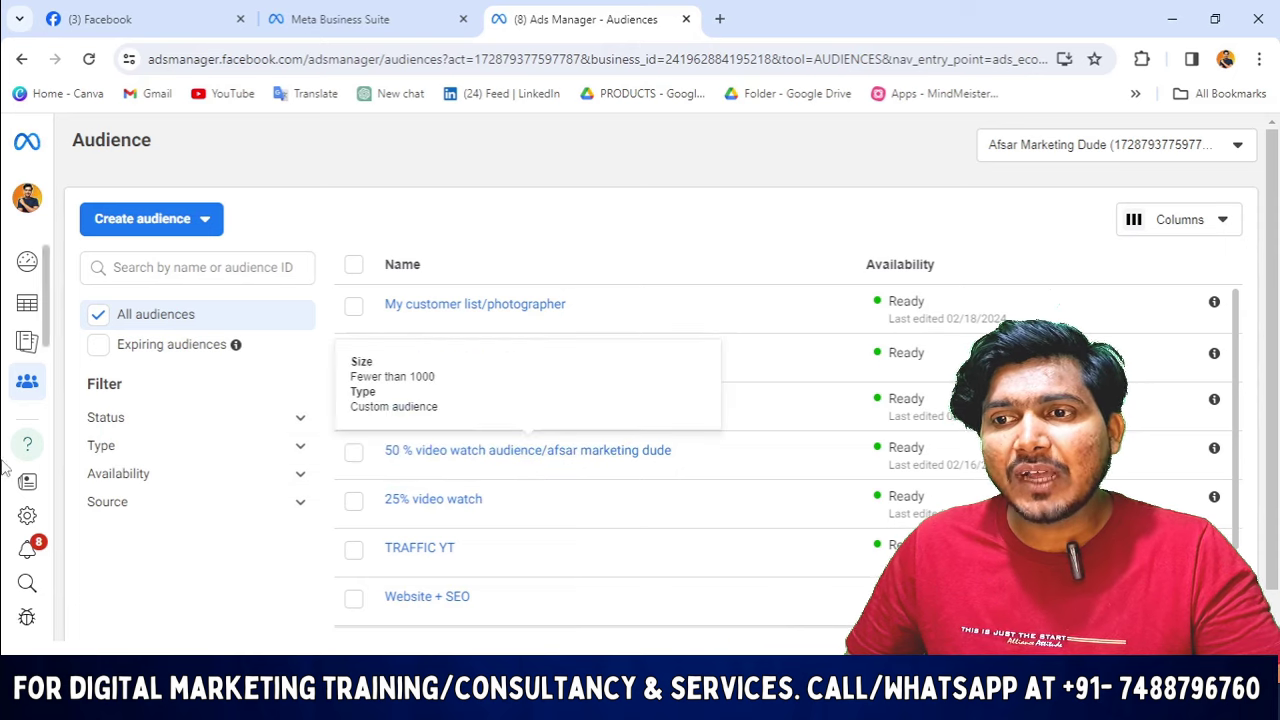
mouse_move(497, 295)
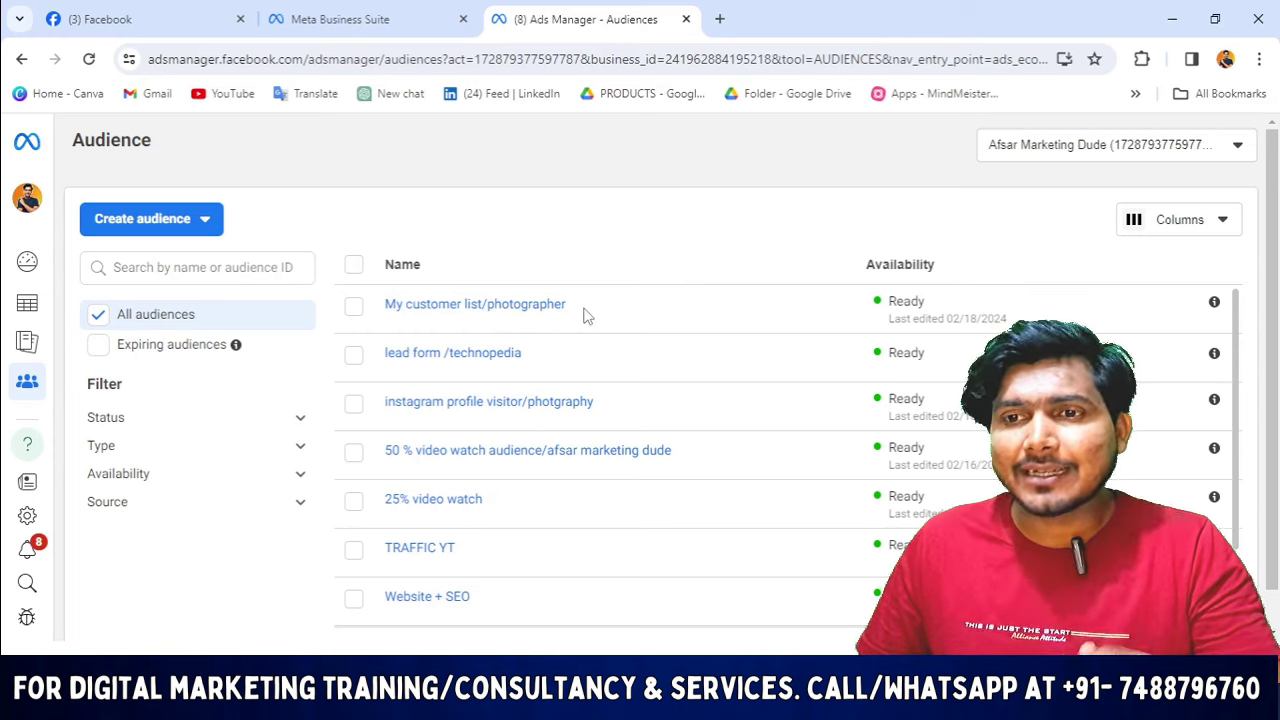
scroll(370, 360, down, 1)
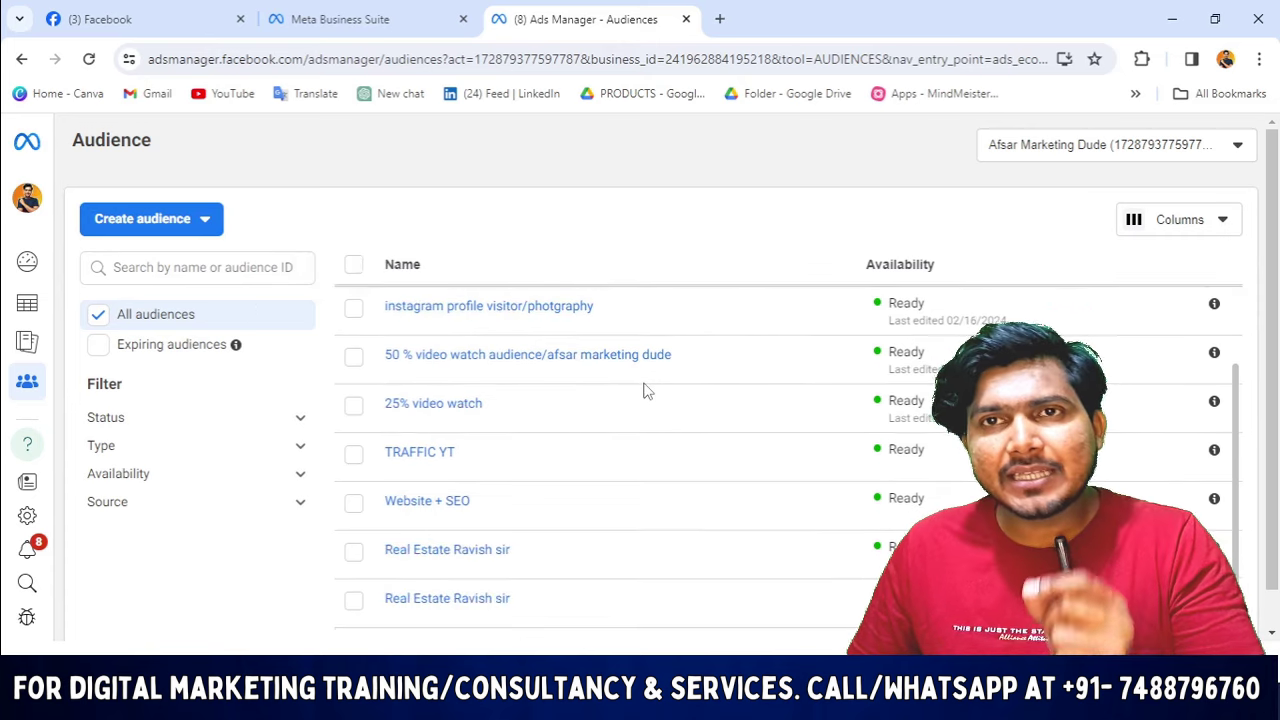
click(128, 220)
click(152, 267)
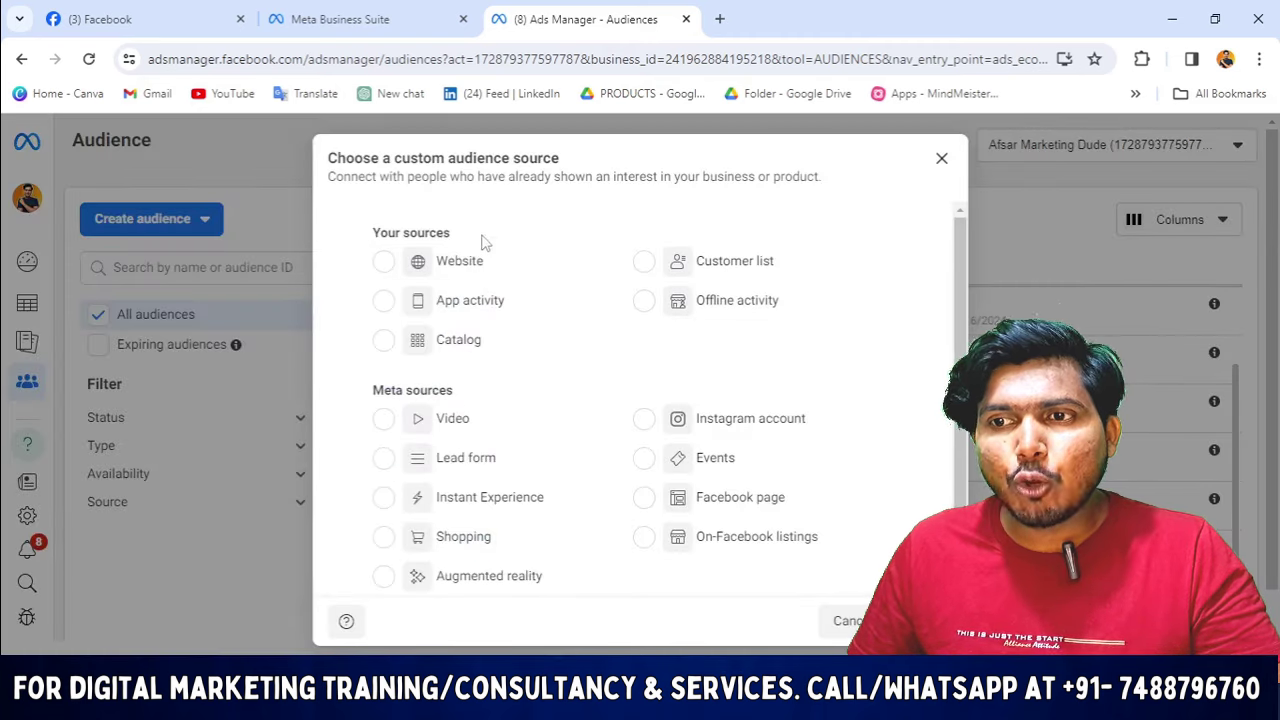
Step: Examine the custom audience options grouped under Your sources and Meta sources
triple_click(376, 232)
drag(455, 392, 344, 398)
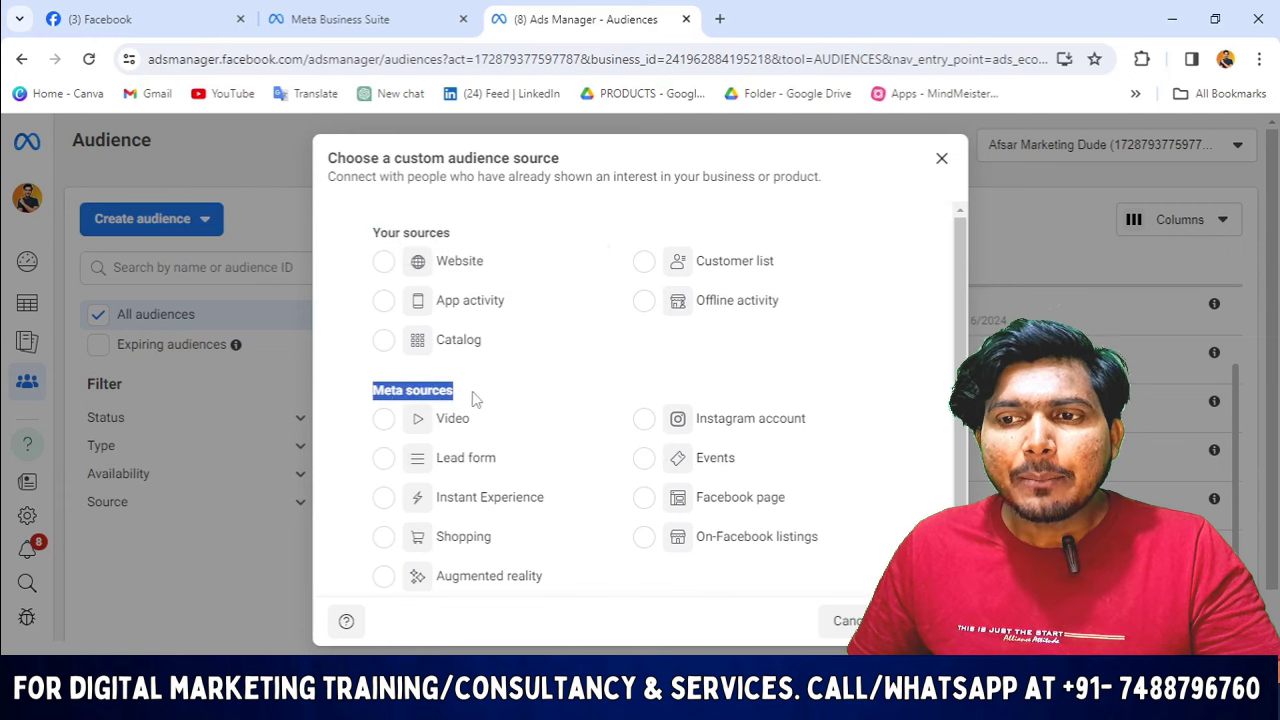
click(350, 390)
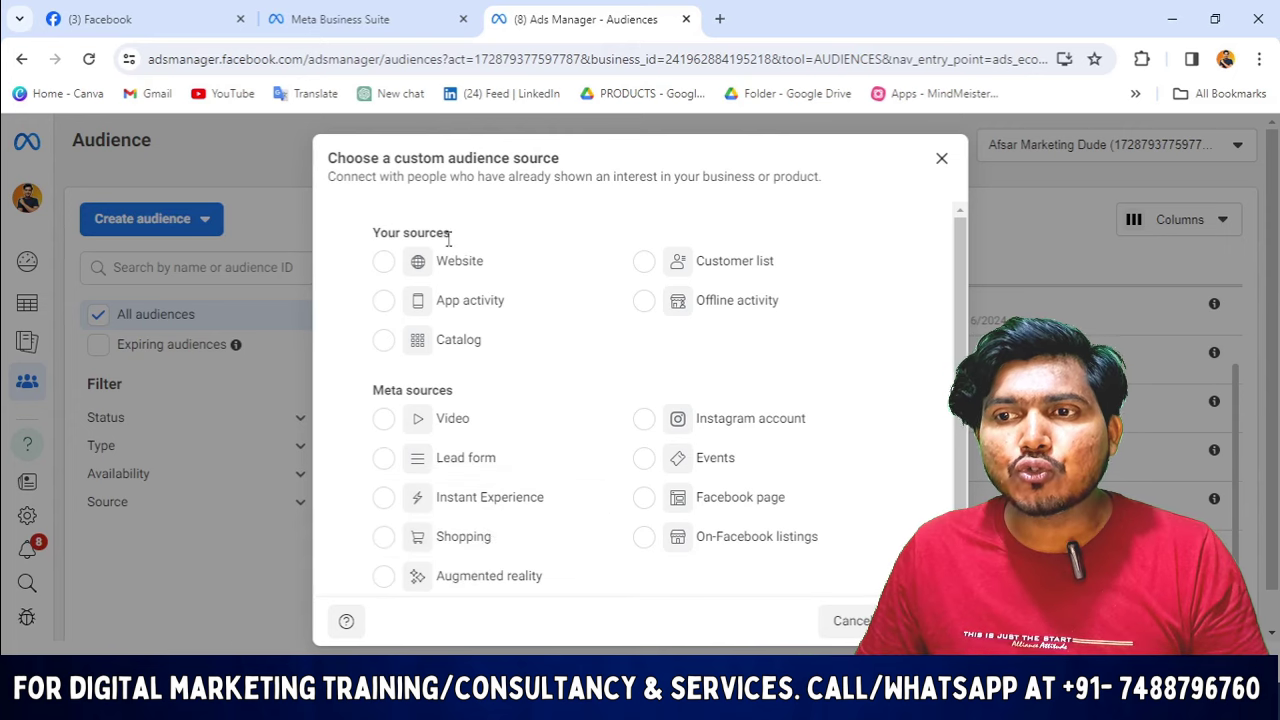
drag(460, 238, 372, 238)
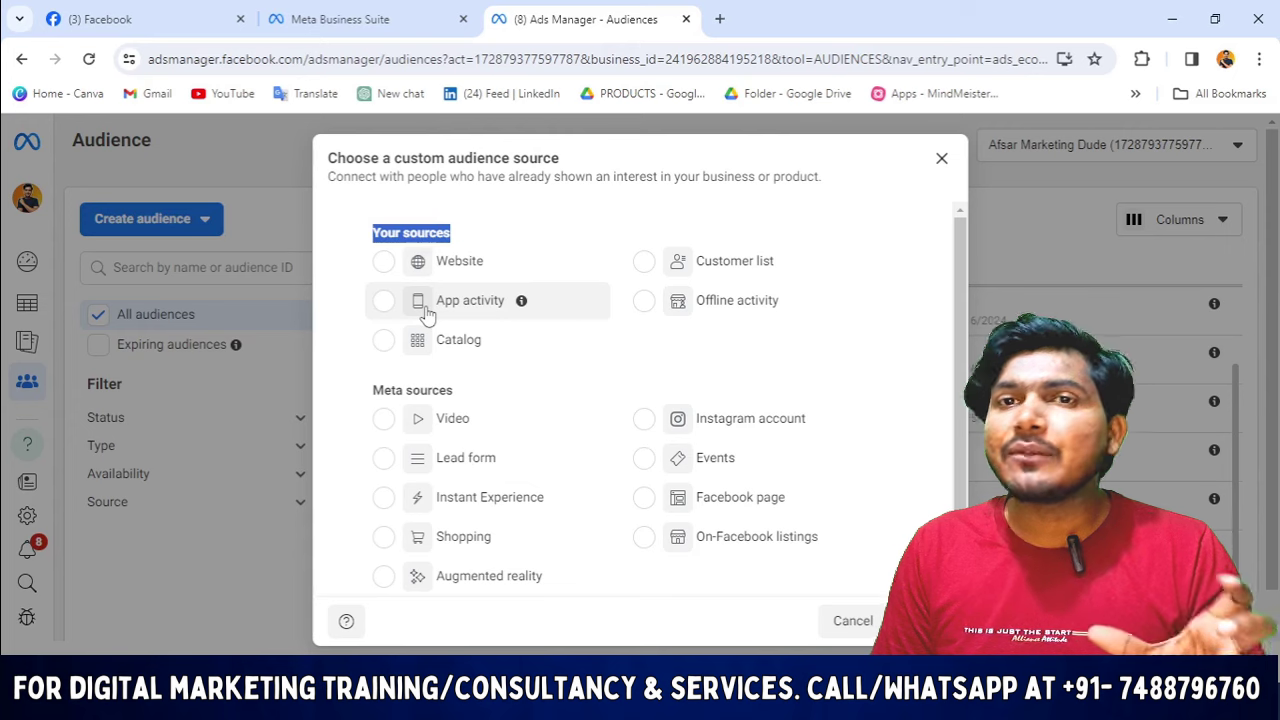
click(480, 236)
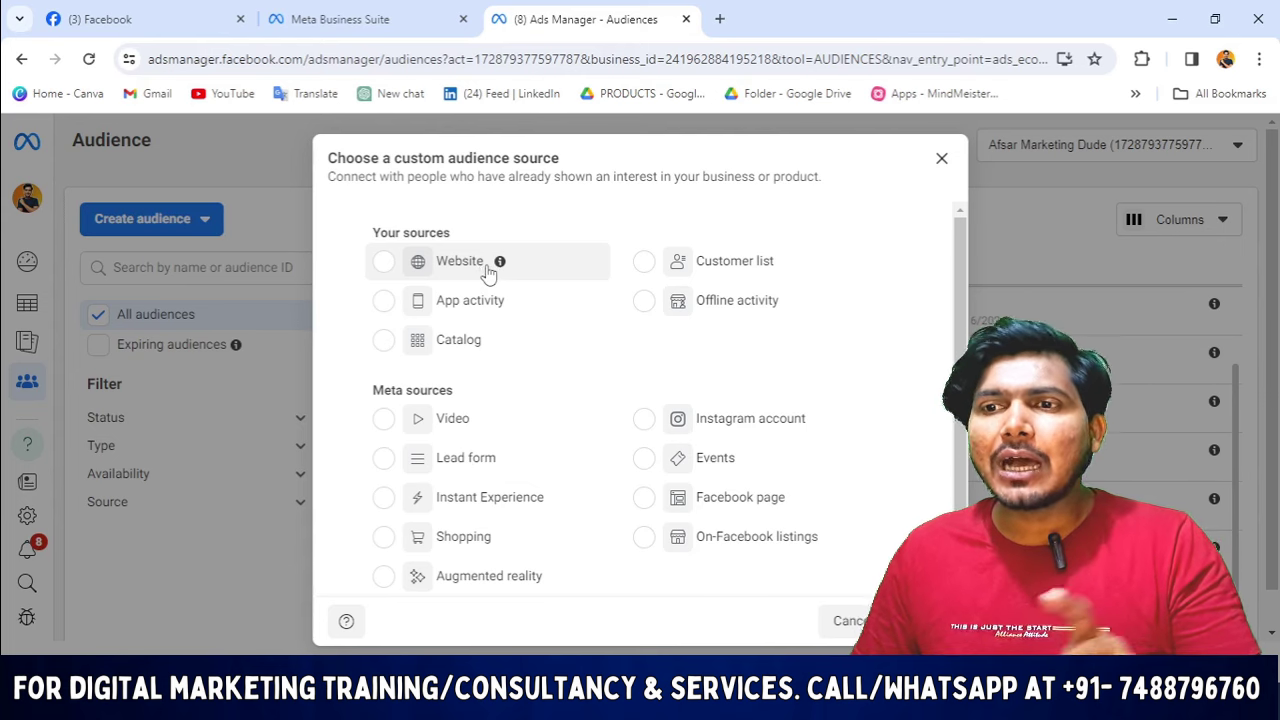
mouse_move(492, 277)
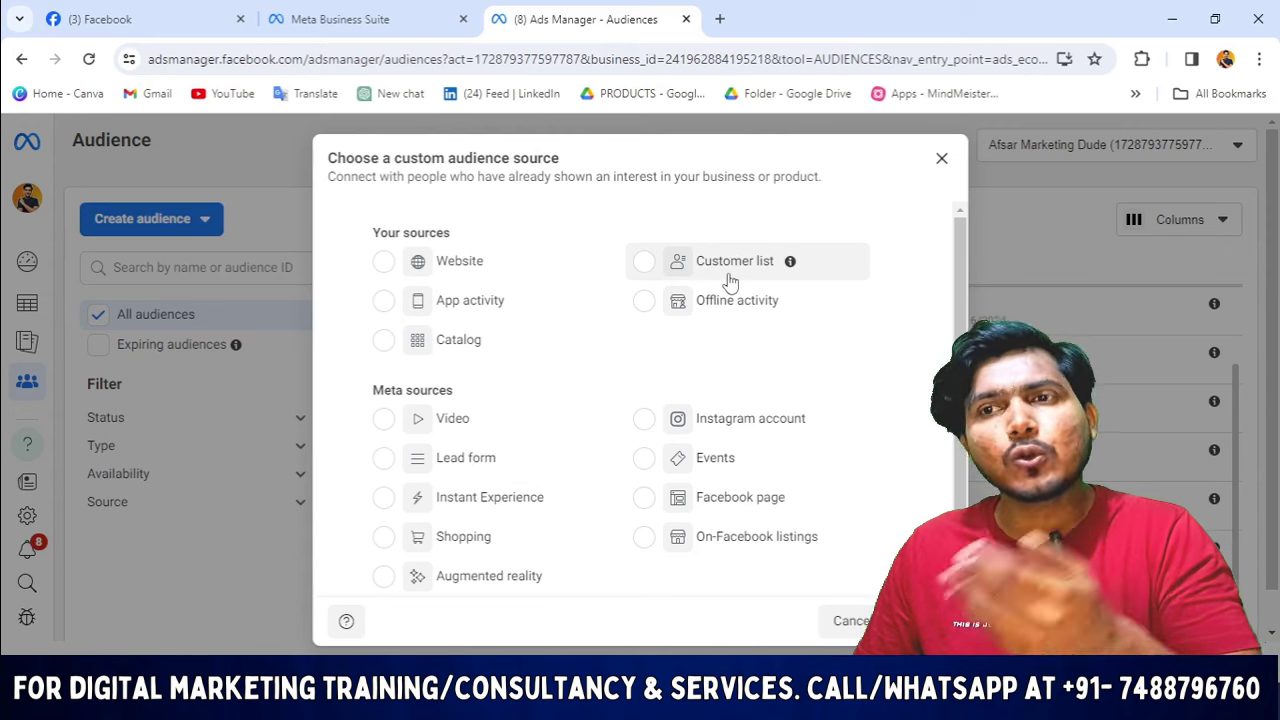
scroll(543, 357, down, 1)
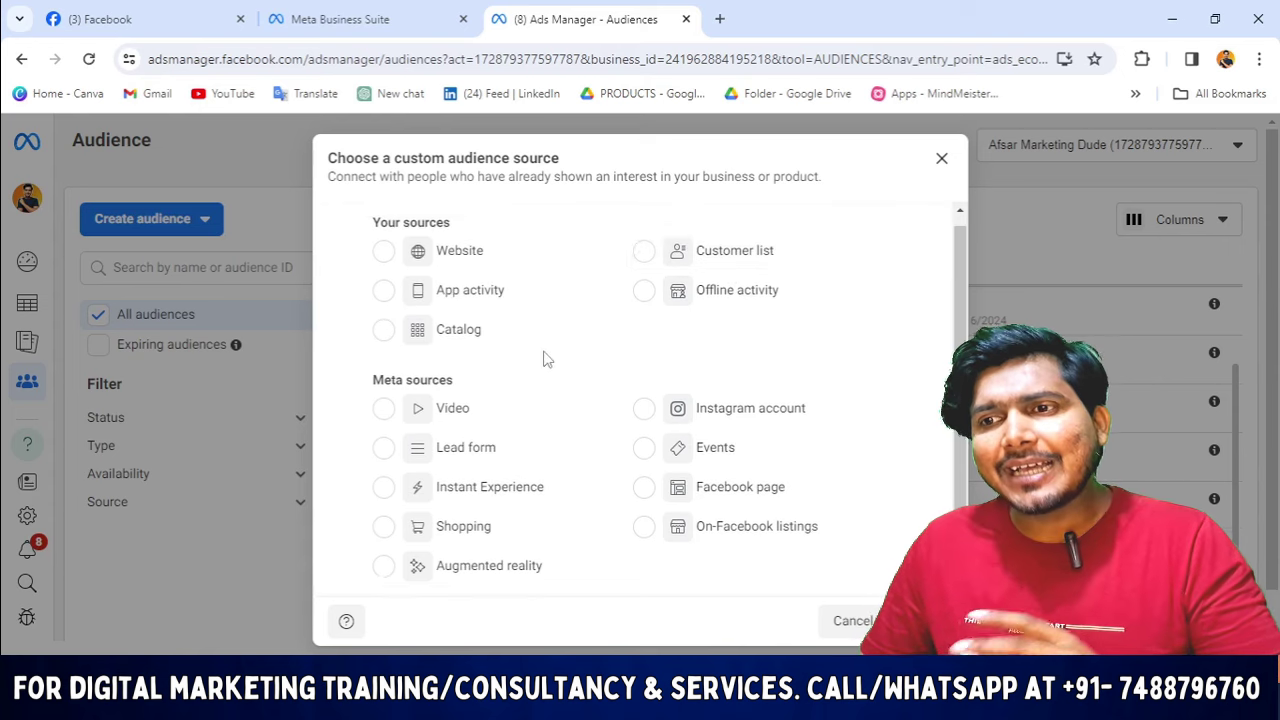
scroll(583, 318, up, 1)
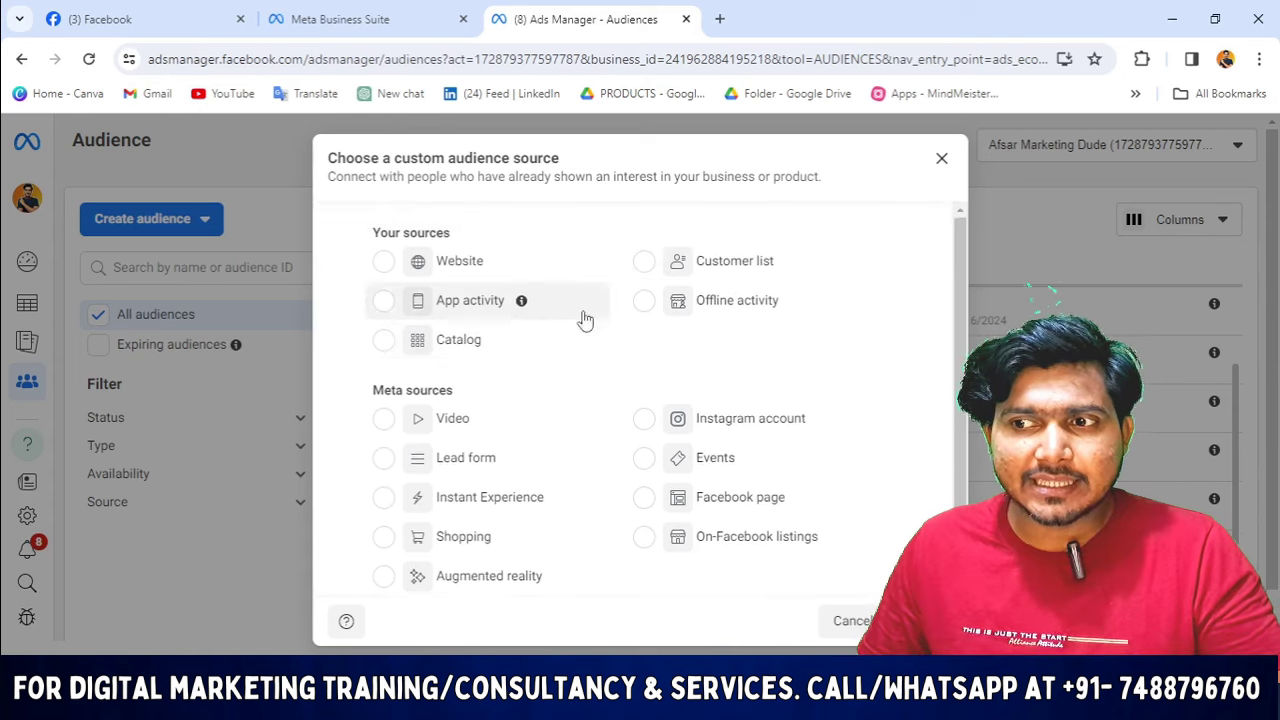
scroll(527, 478, down, 1)
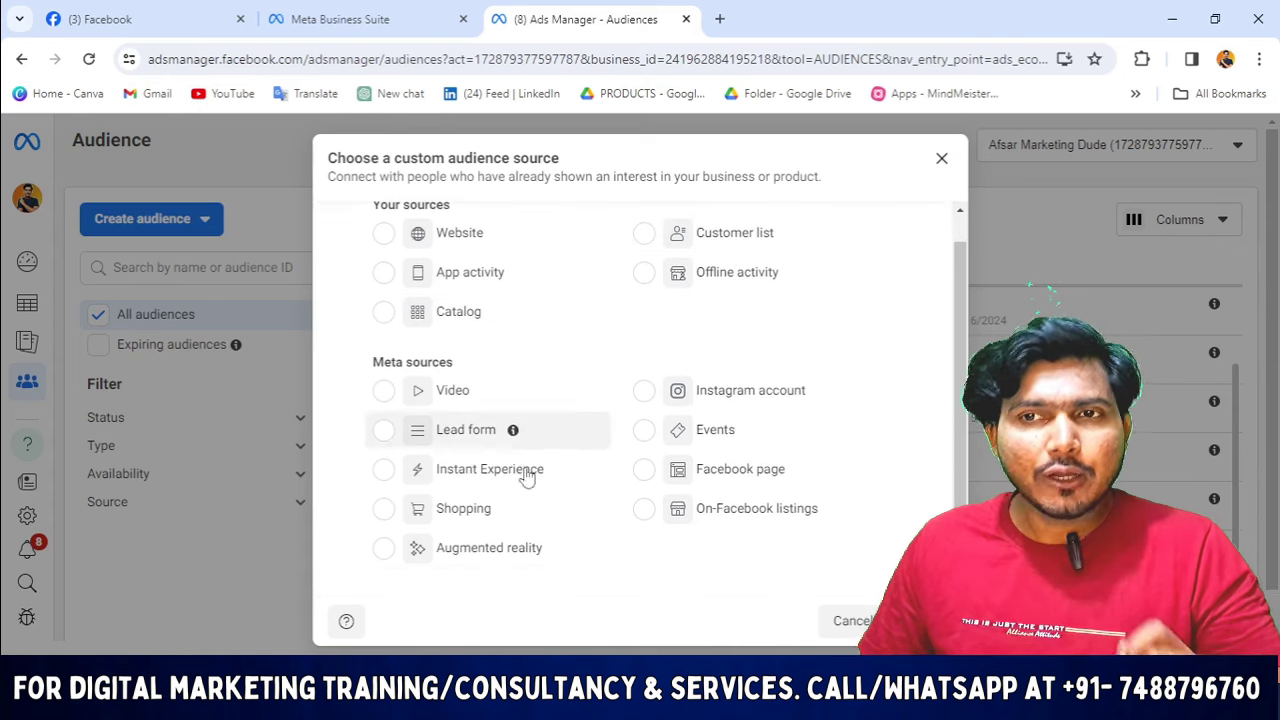
Step: Choose Lead form as the audience source and set its event to Anyone who opened this form
click(432, 440)
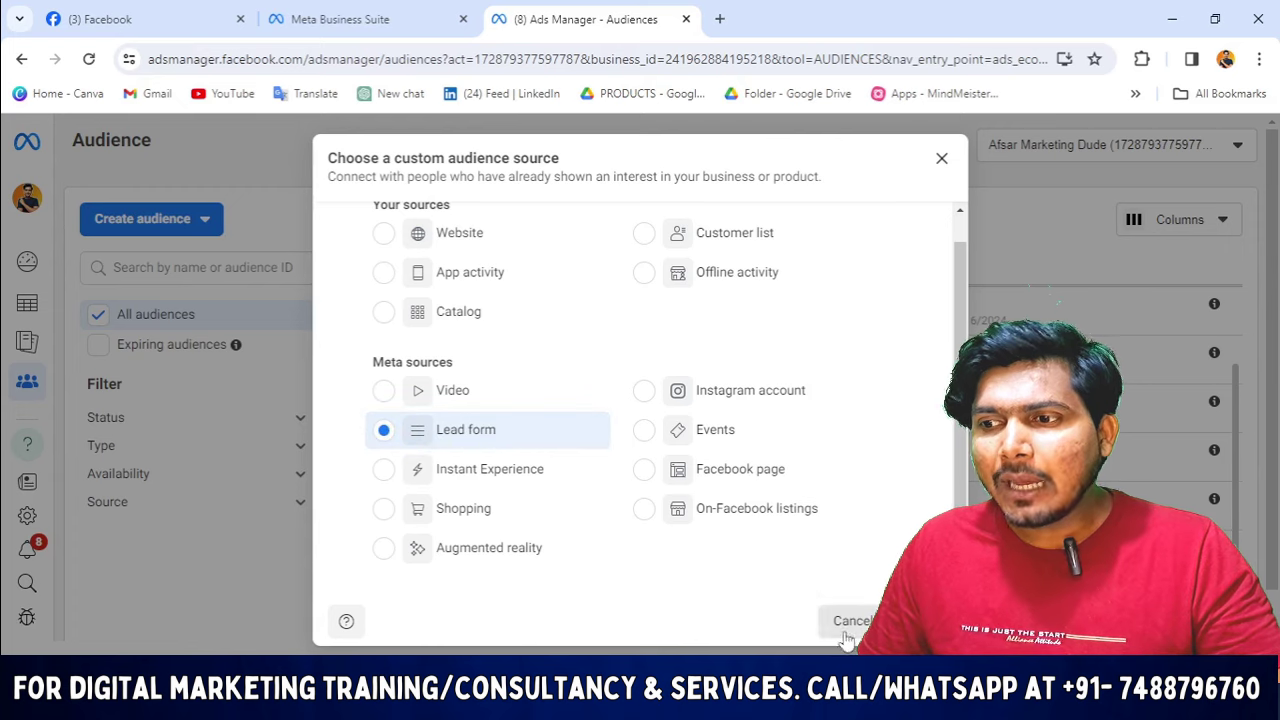
click(915, 620)
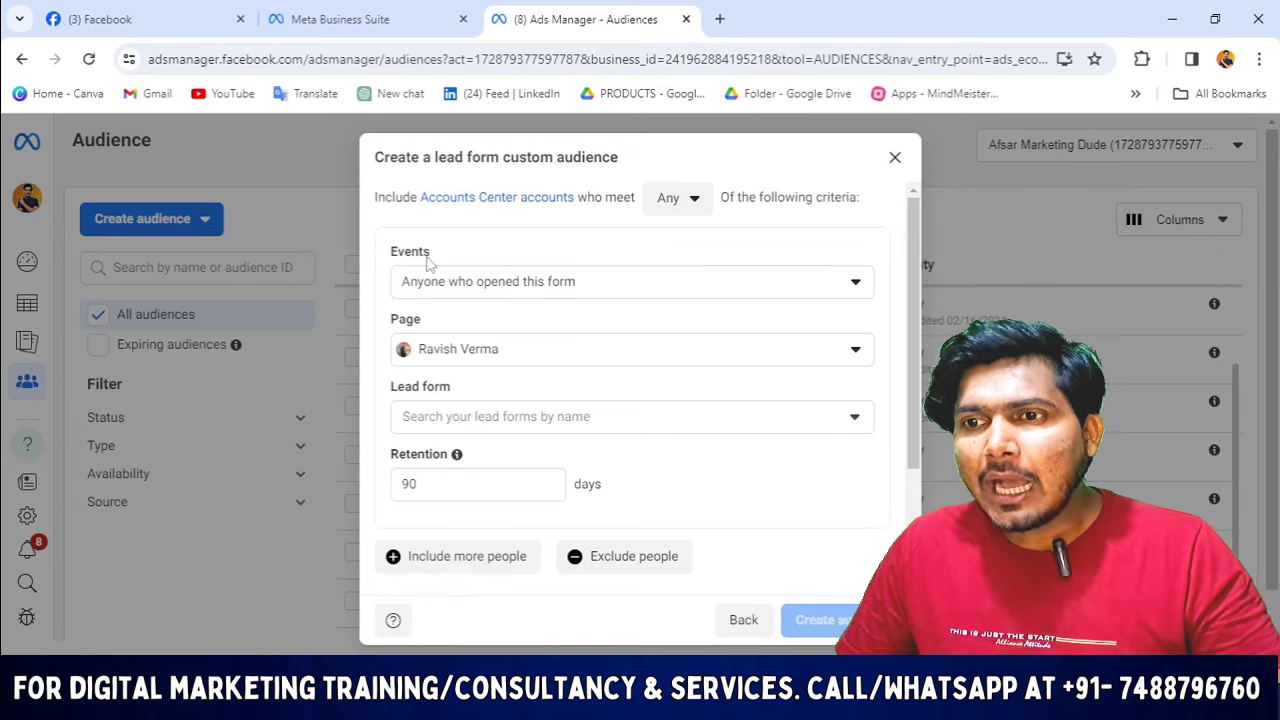
click(852, 288)
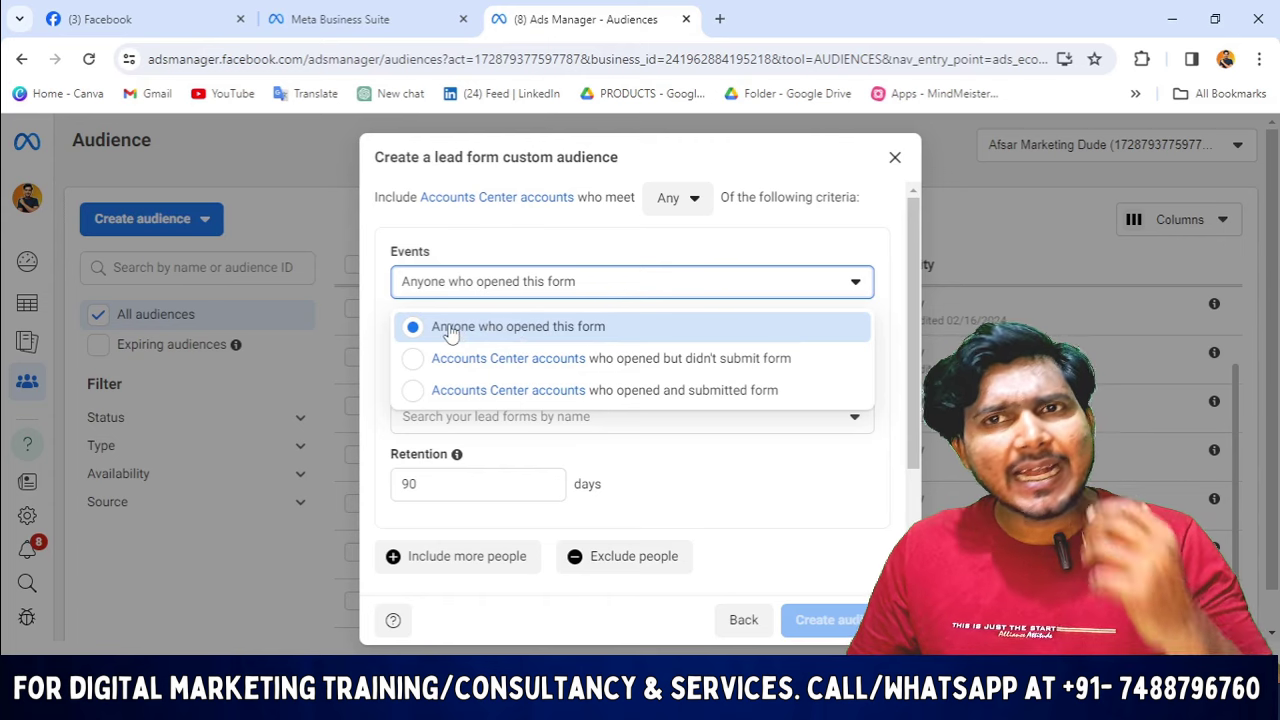
click(487, 331)
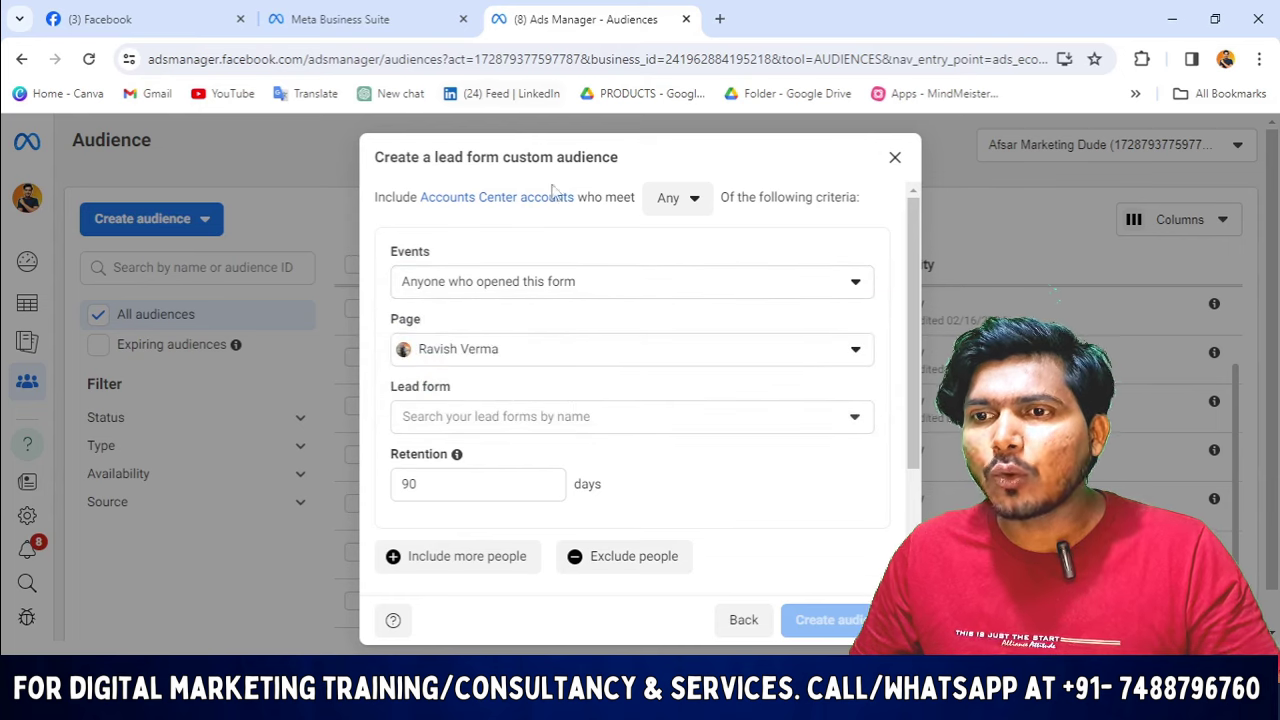
scroll(677, 363, down, 2)
scroll(409, 289, up, 2)
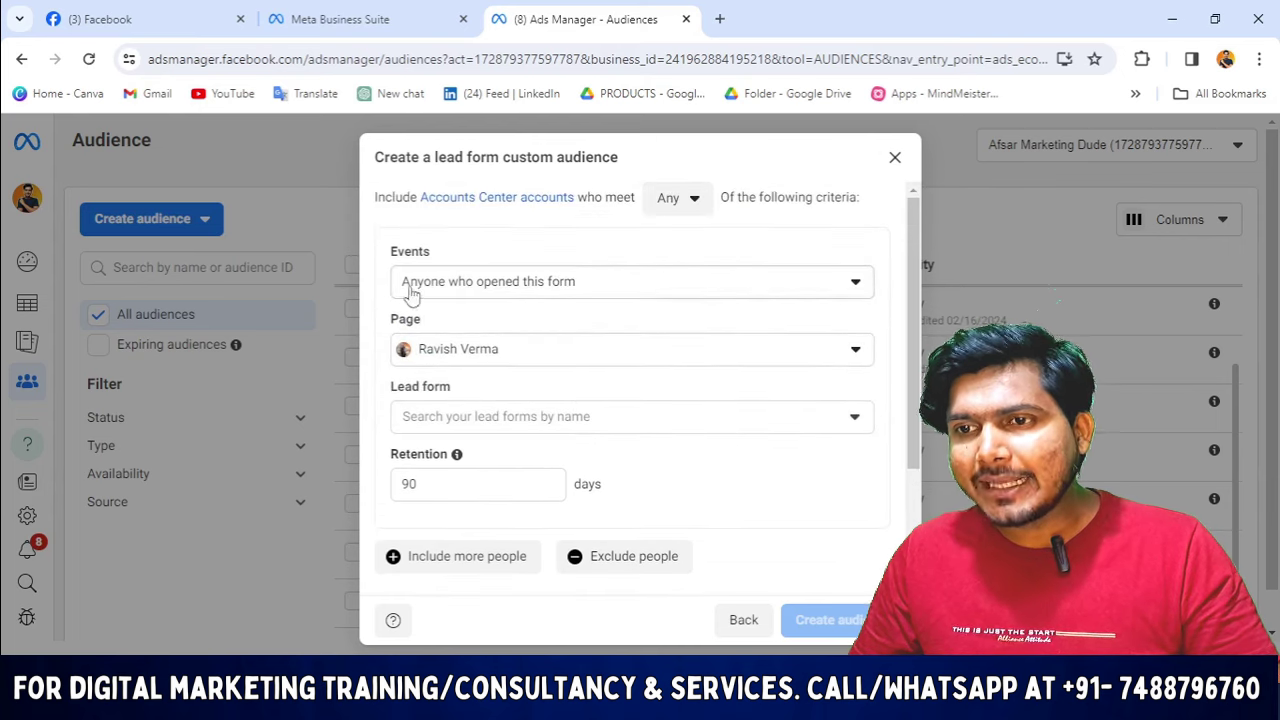
Step: Look through the list of available Pages and choose TechnopediaSoft as the Page for the lead form audience
click(745, 352)
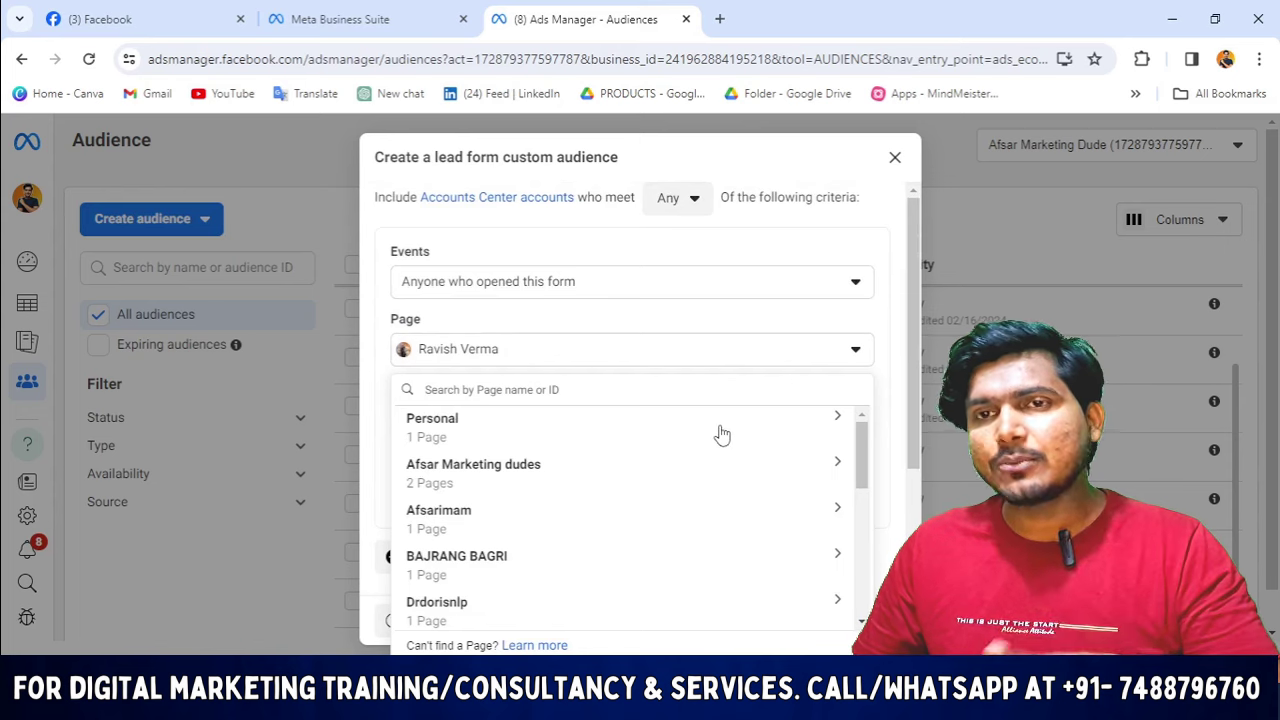
scroll(689, 520, down, 3)
scroll(689, 520, up, 3)
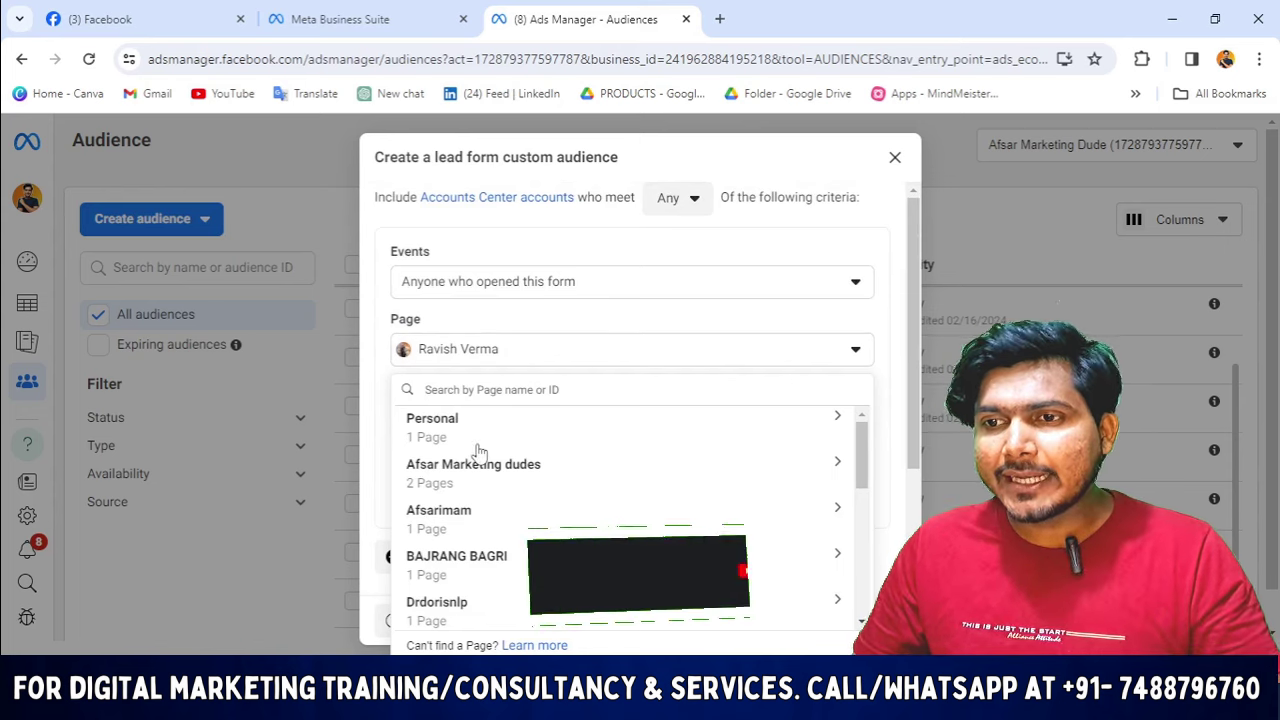
scroll(516, 470, down, 5)
scroll(516, 470, up, 1)
scroll(516, 470, down, 3)
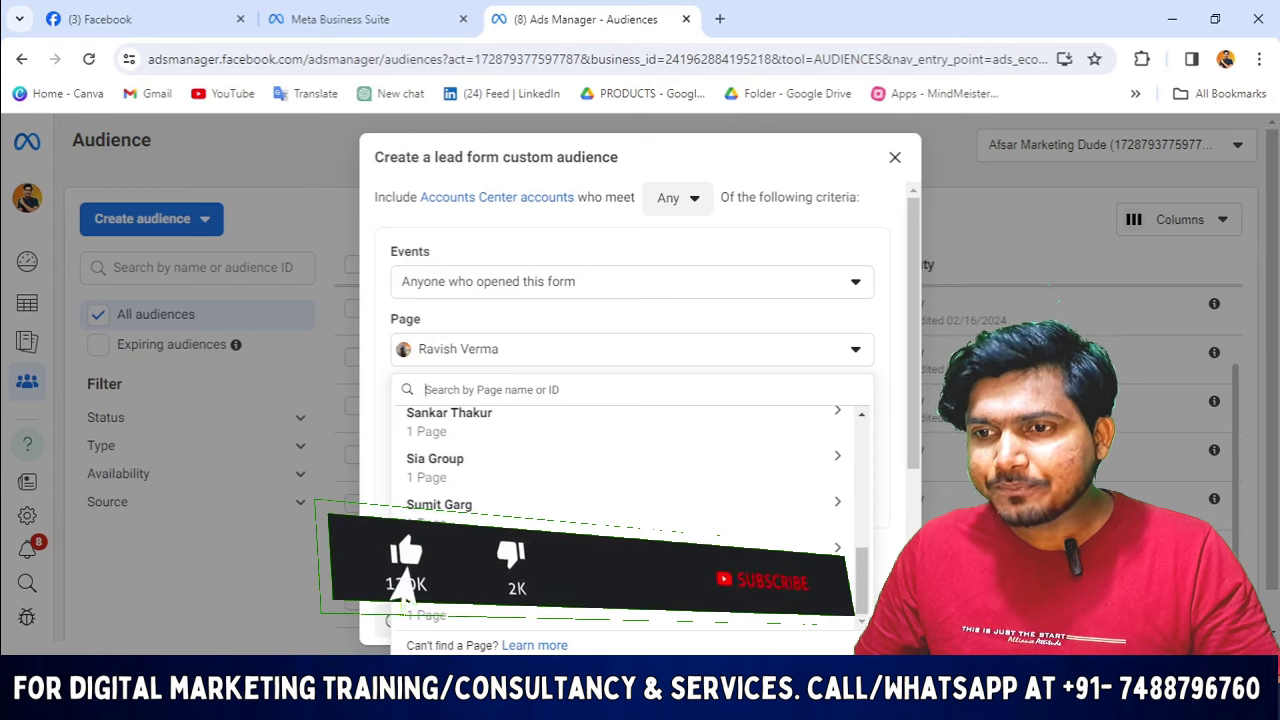
scroll(471, 545, up, 5)
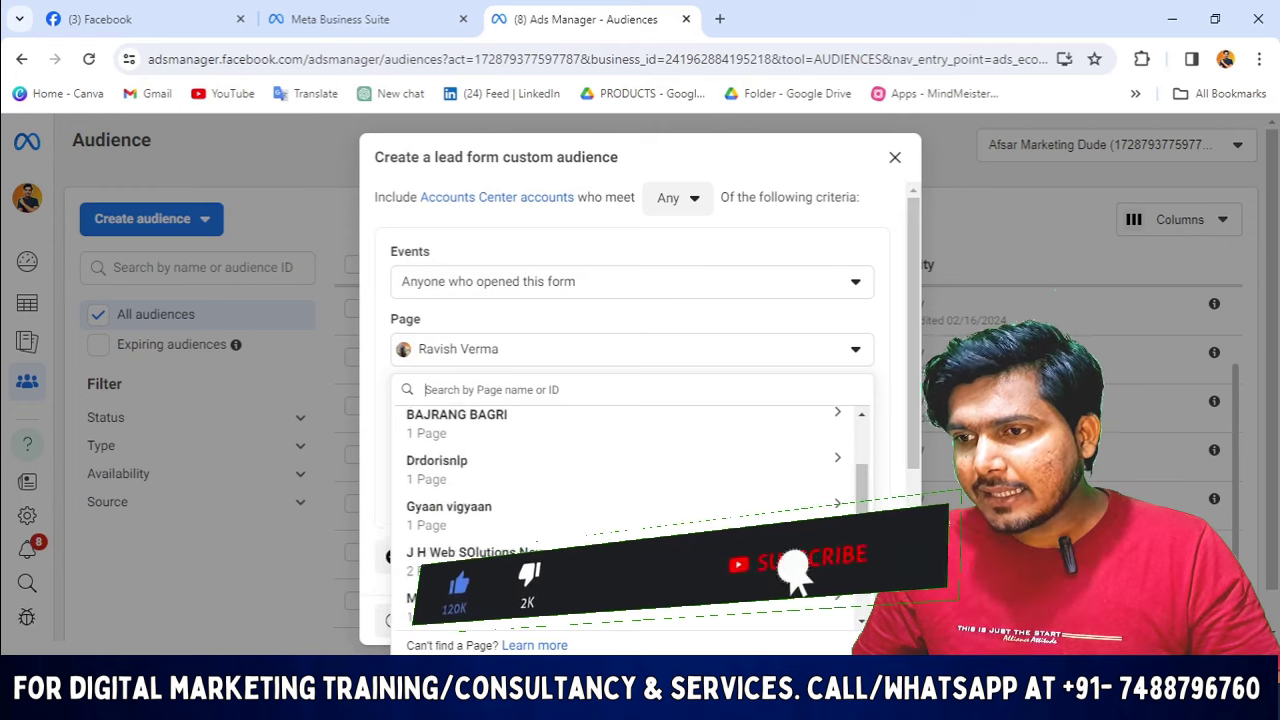
scroll(500, 545, down, 2)
scroll(540, 500, up, 4)
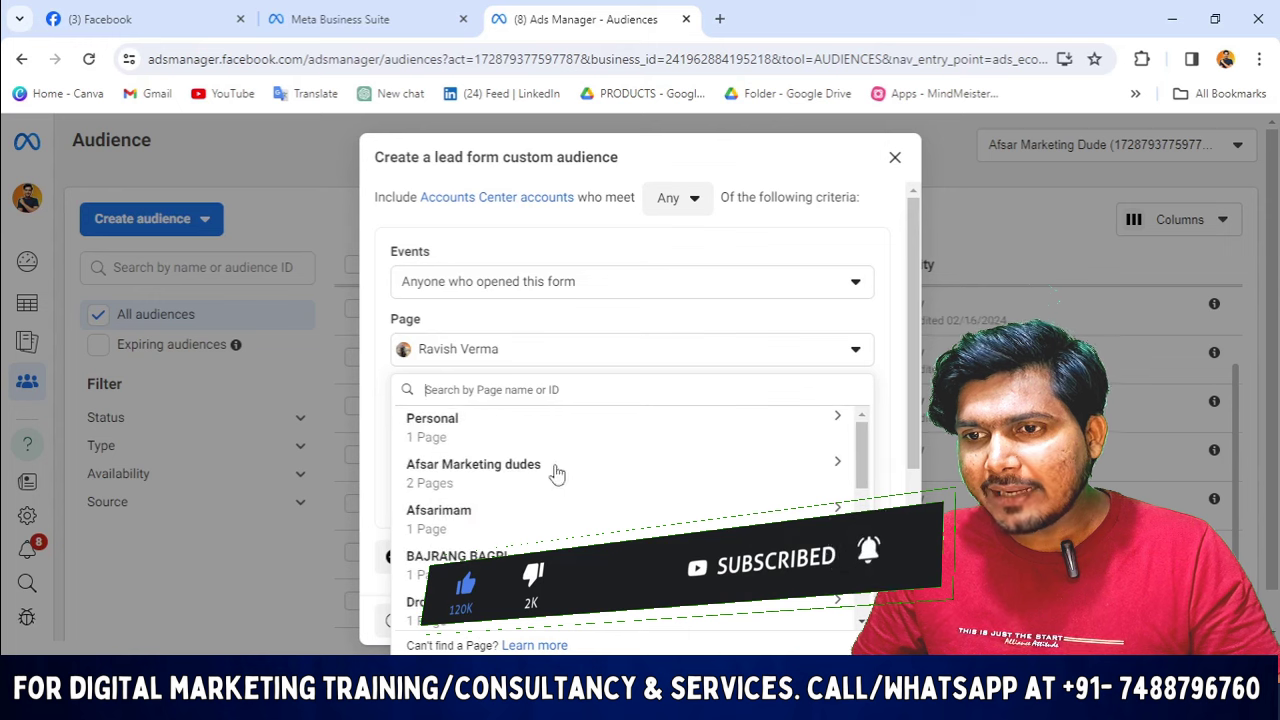
scroll(540, 535, down, 5)
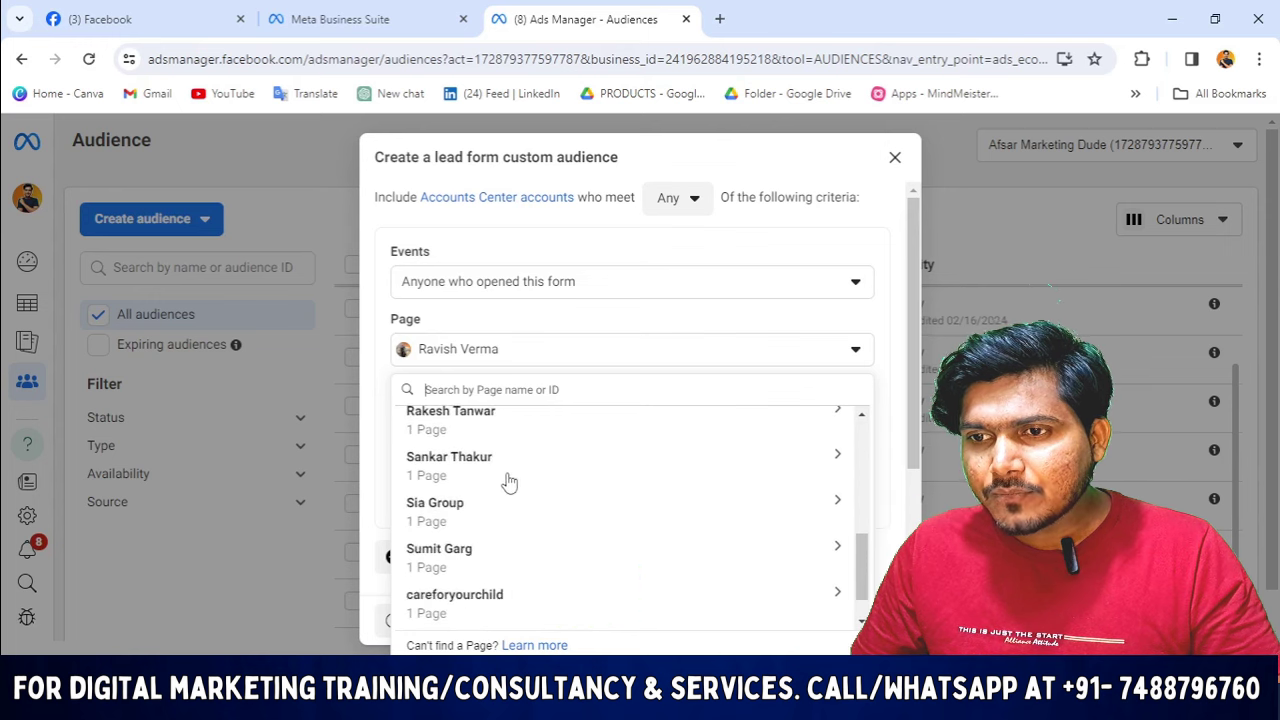
scroll(518, 478, up, 2)
scroll(518, 478, down, 3)
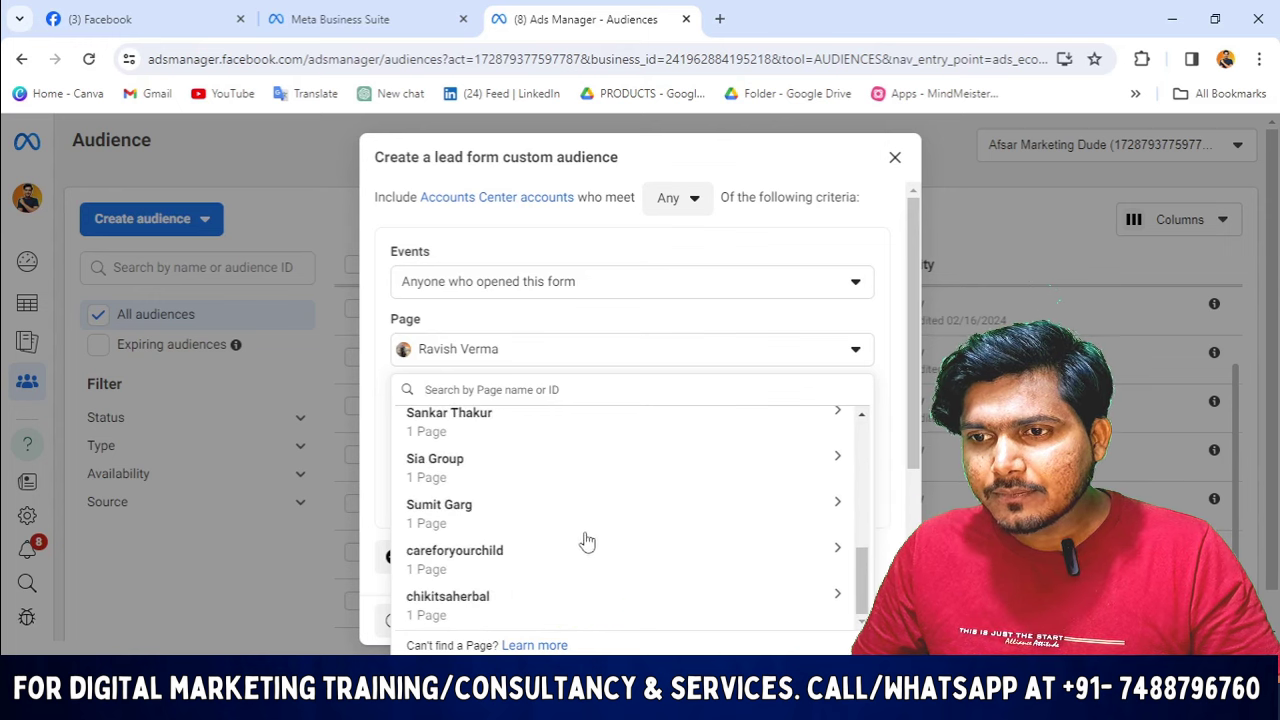
click(455, 508)
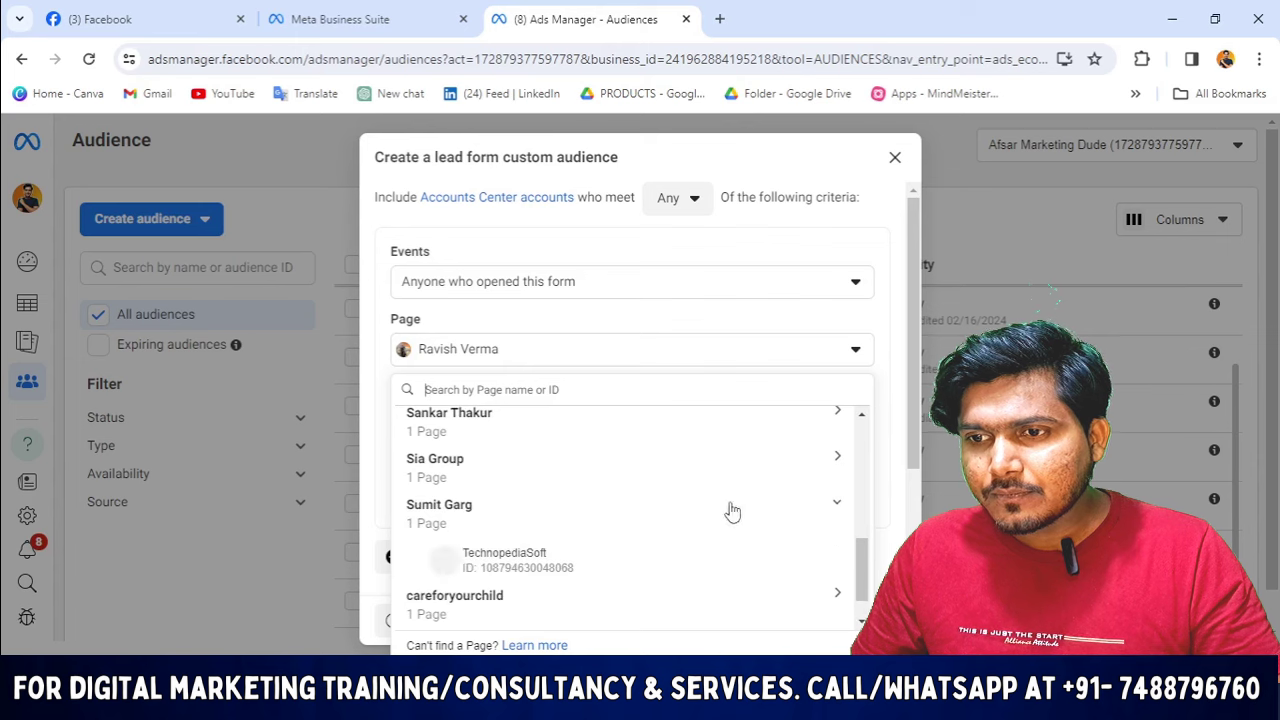
click(537, 555)
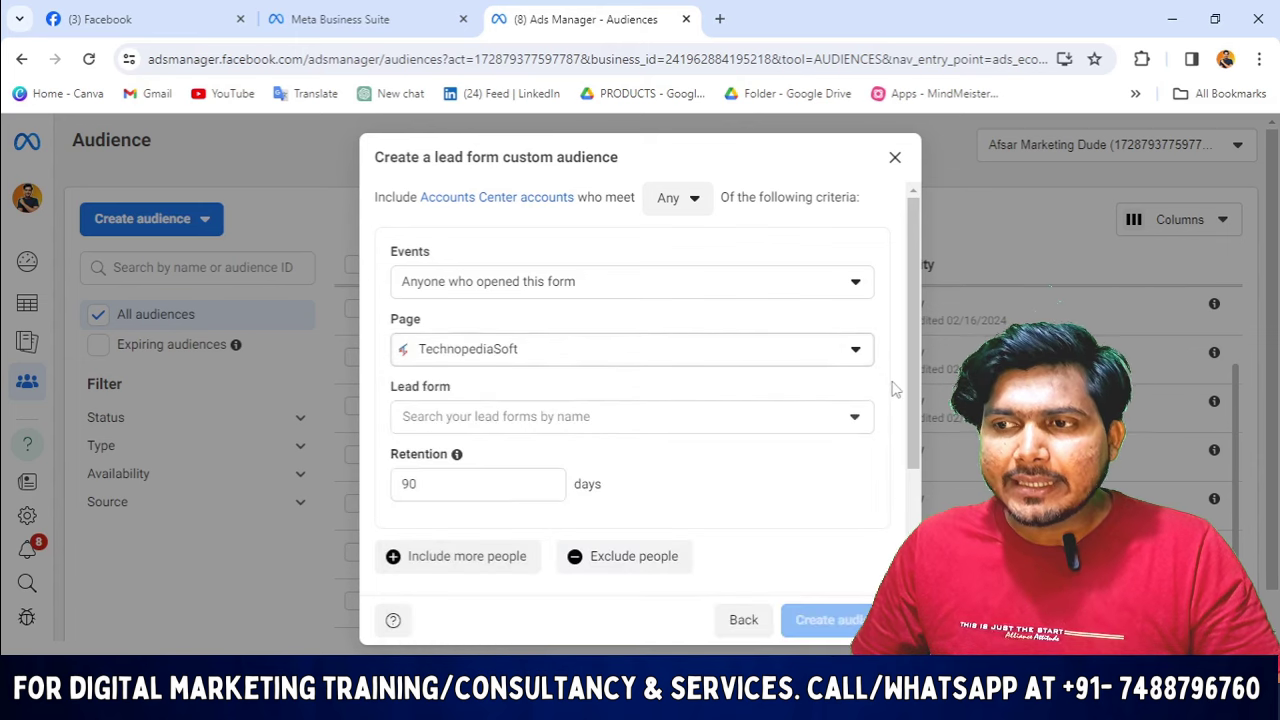
Step: Choose only the first of the two TechnopediaSoft lead forms created on Tuesday, 6 April 2021 14:52 as the lead form
scroll(655, 398, down, 1)
scroll(655, 398, up, 1)
scroll(863, 434, down, 1)
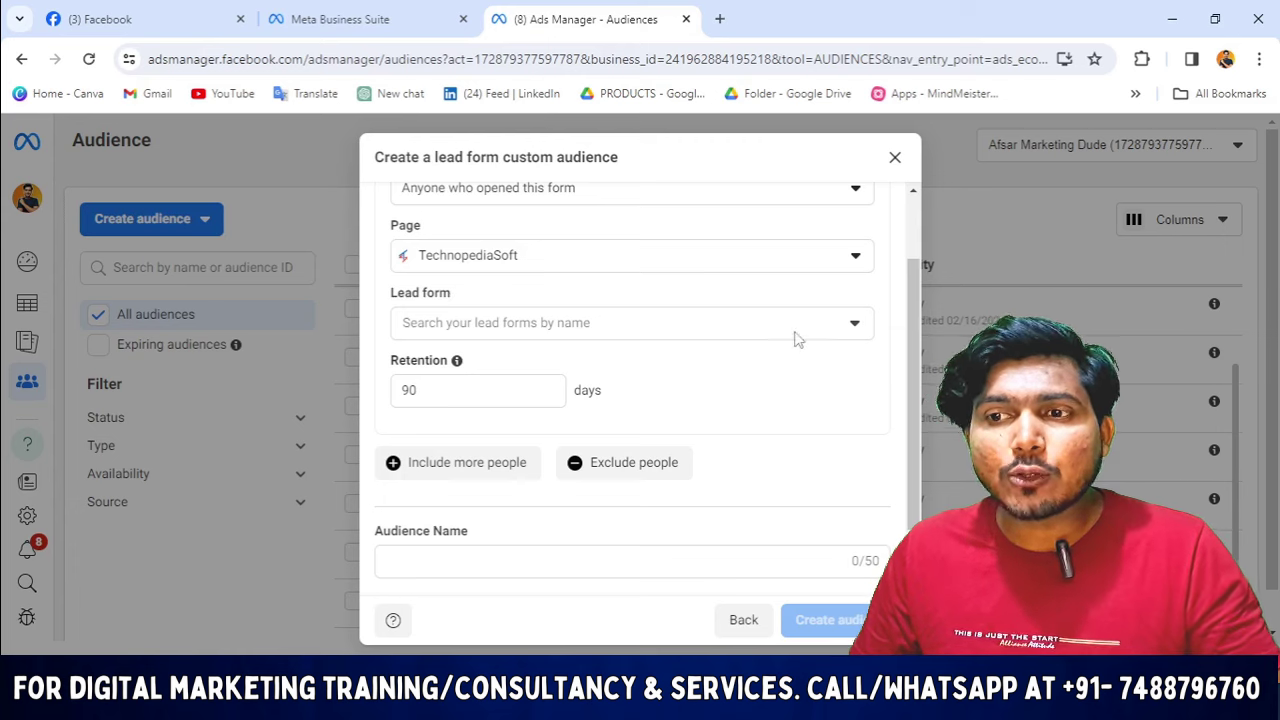
click(853, 325)
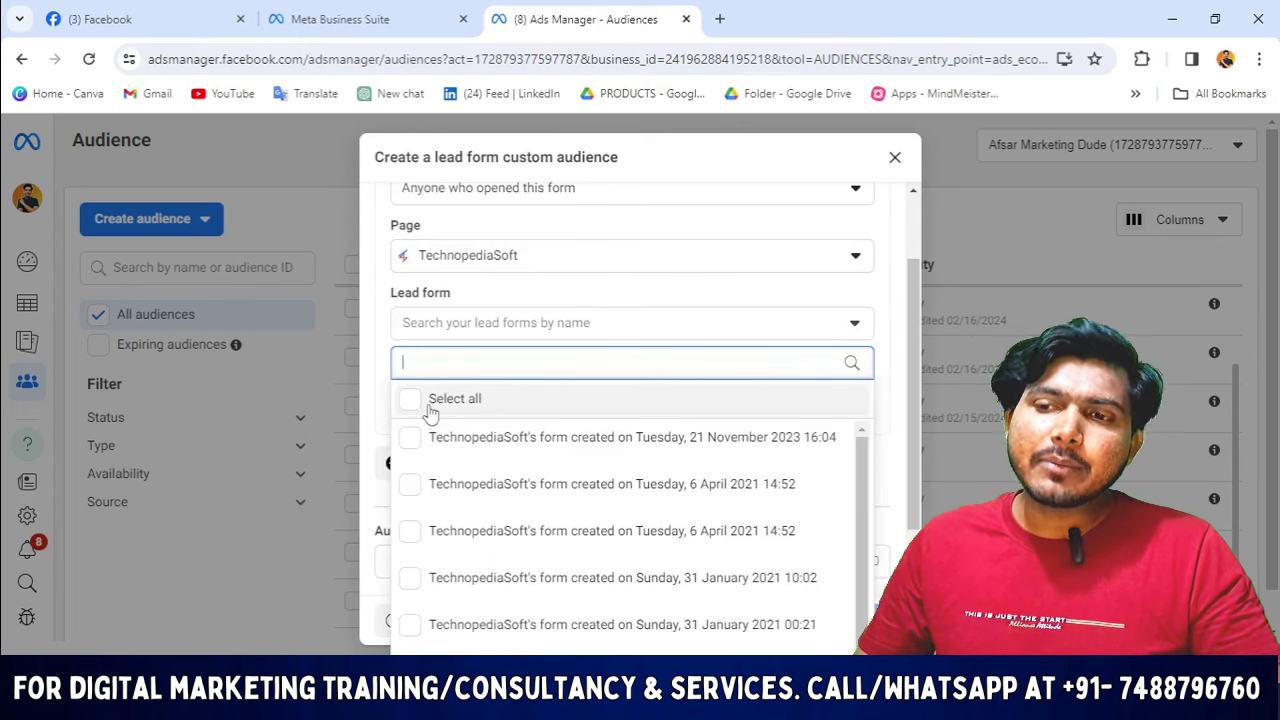
scroll(527, 600, down, 1)
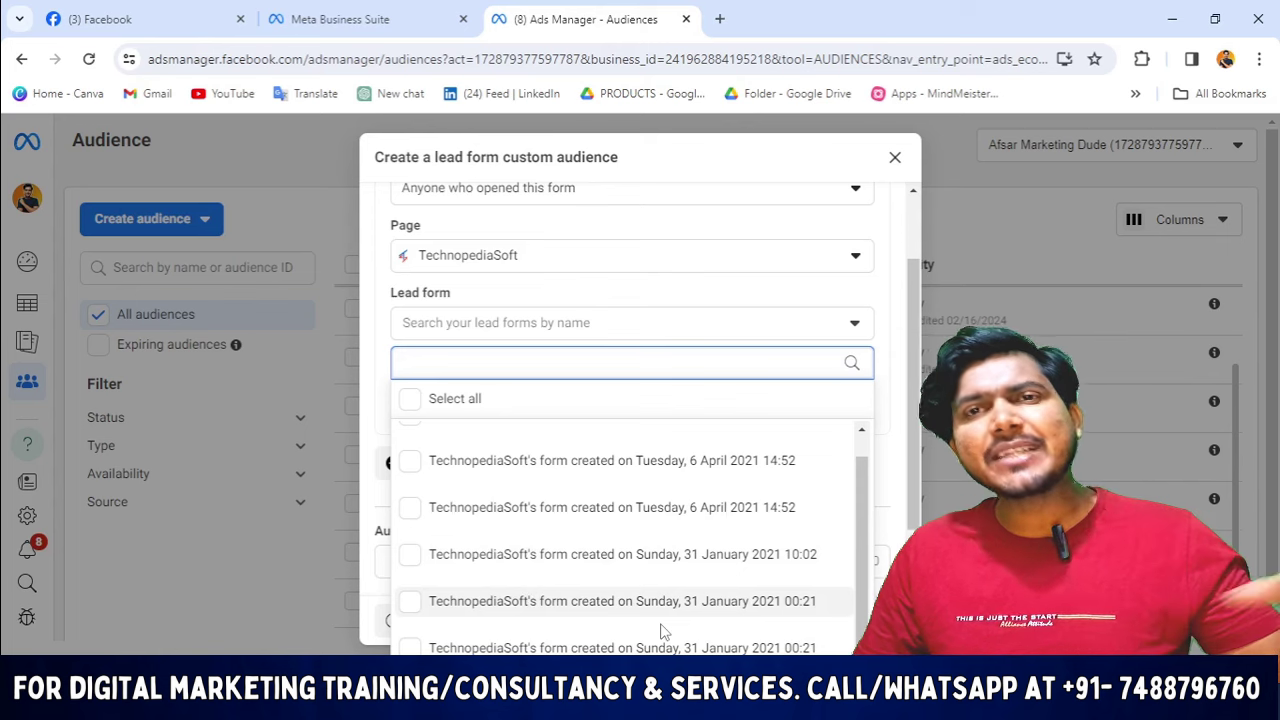
click(424, 405)
click(425, 412)
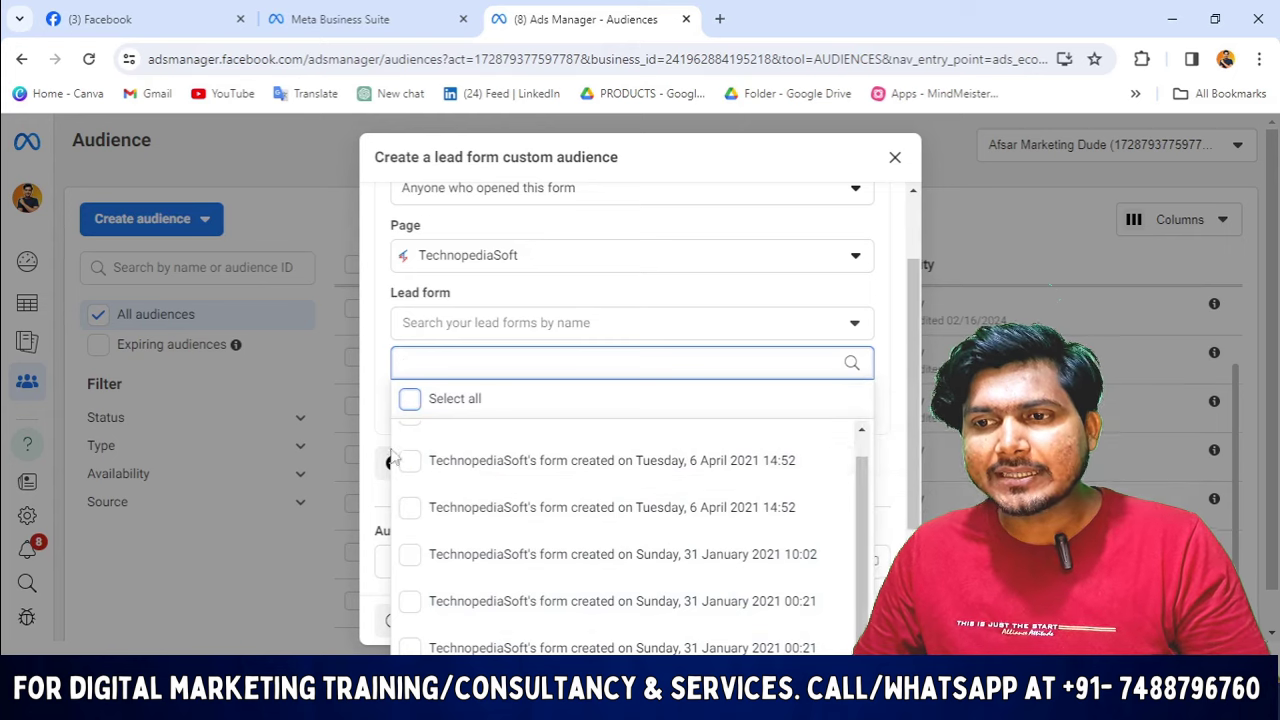
click(409, 478)
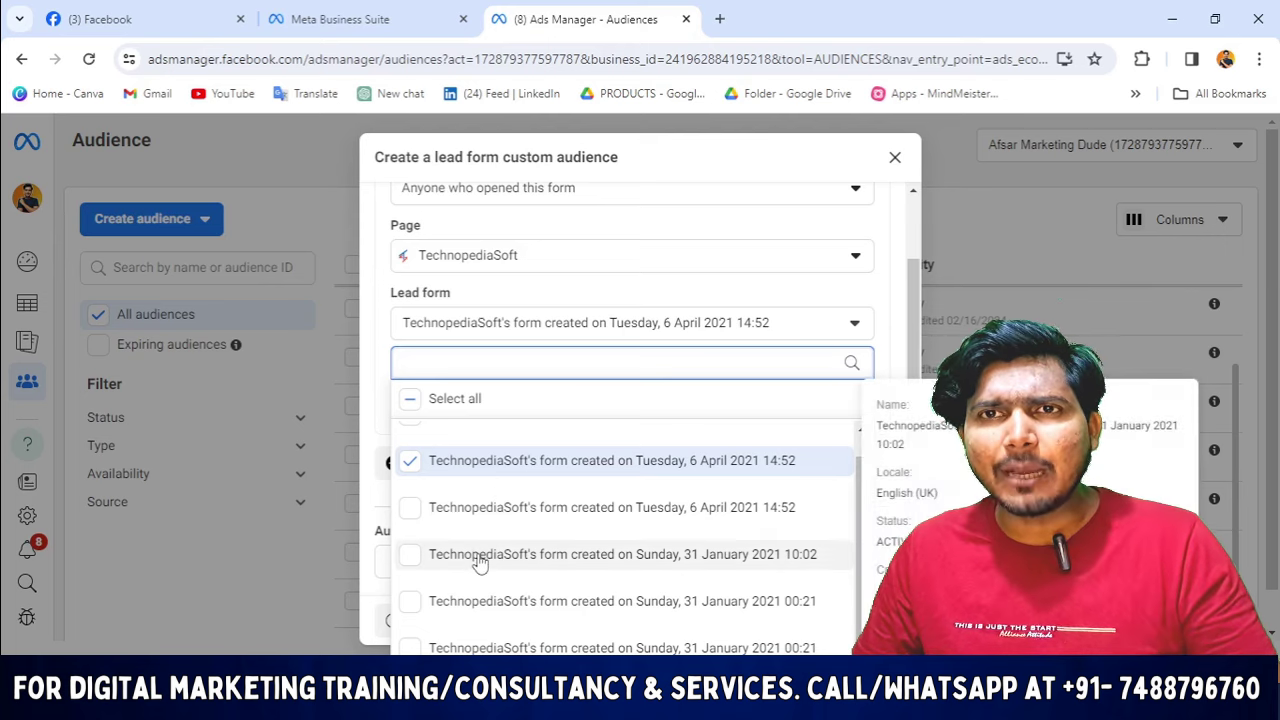
scroll(573, 605, up, 1)
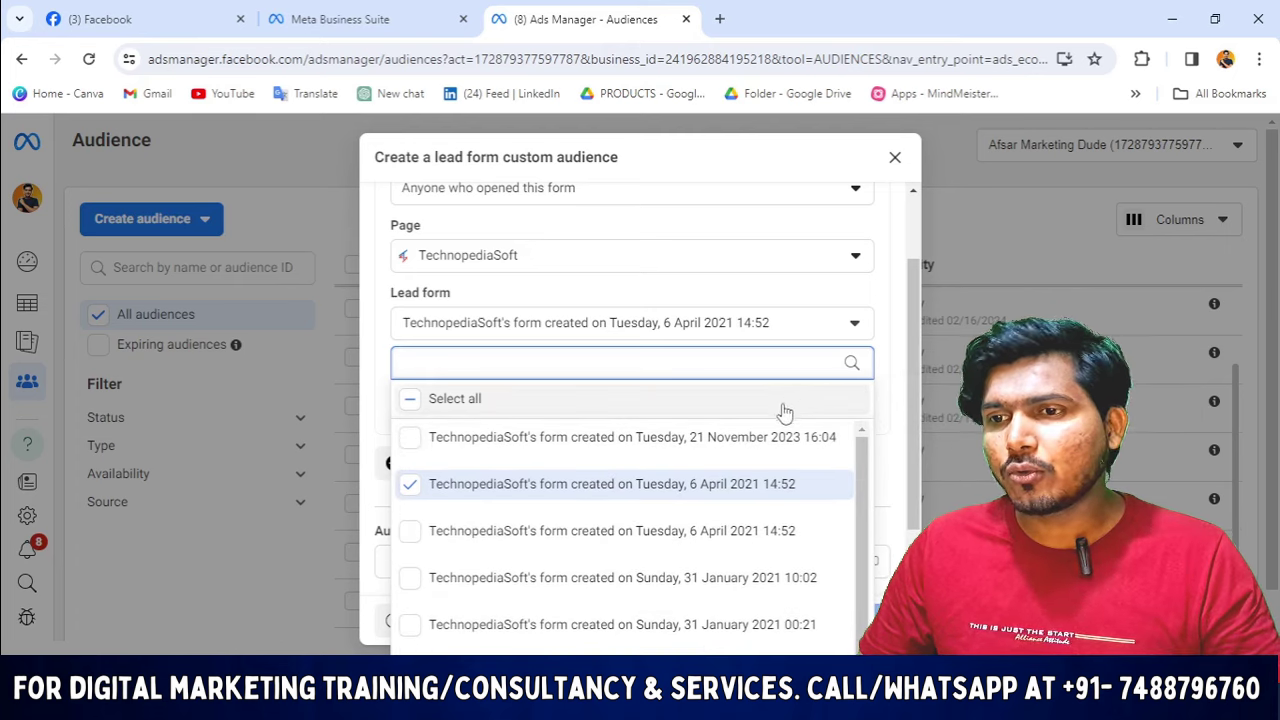
click(805, 305)
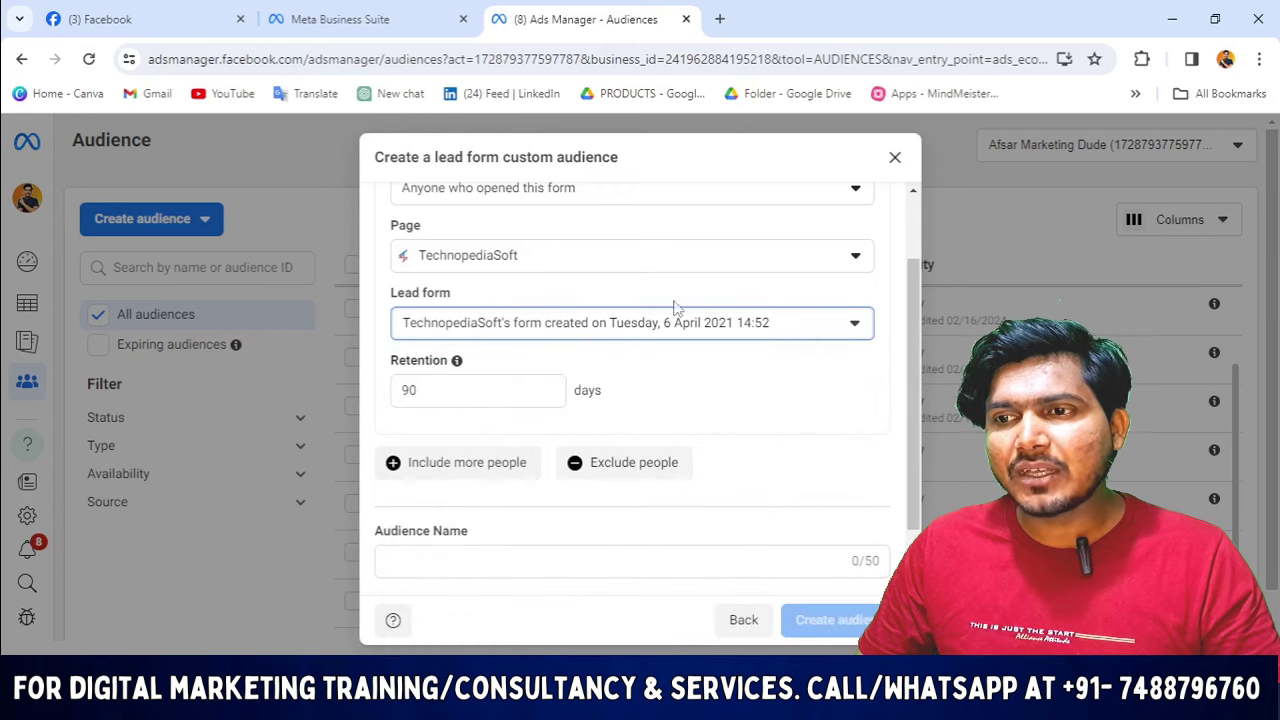
Step: Check the Retention value and read its explanation of how long people remain in the audience
double_click(444, 389)
click(631, 378)
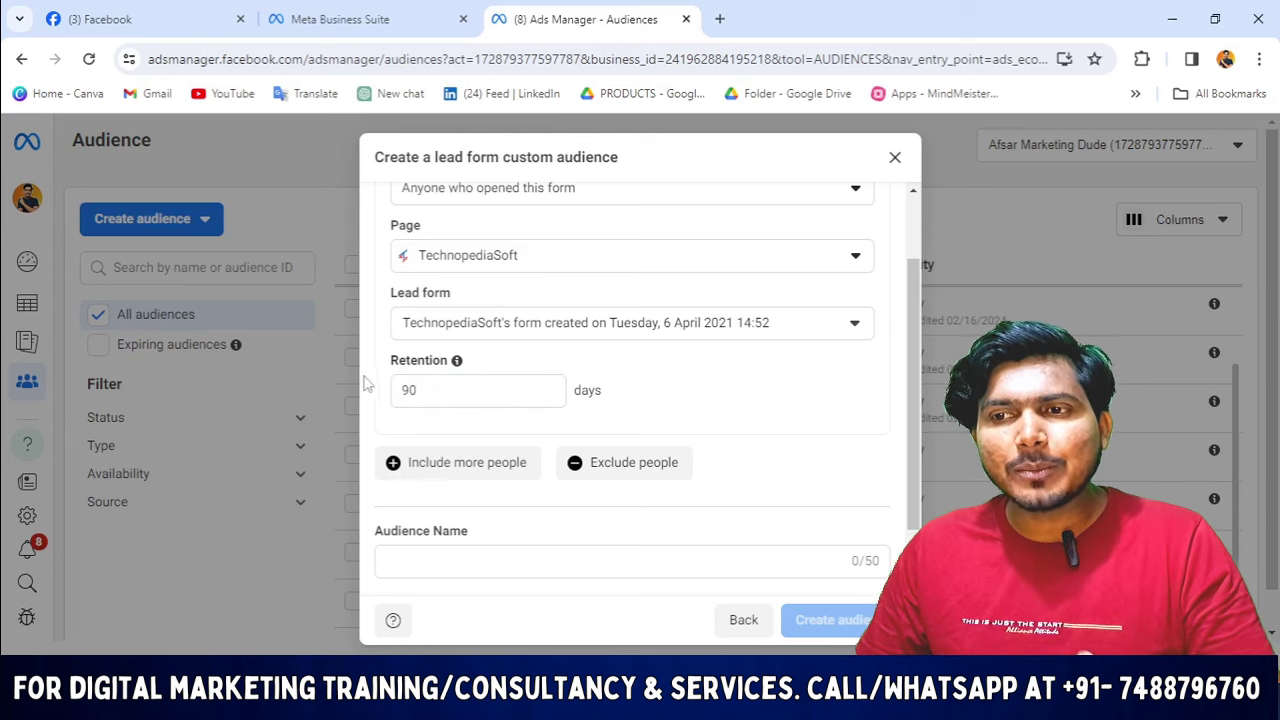
mouse_move(457, 362)
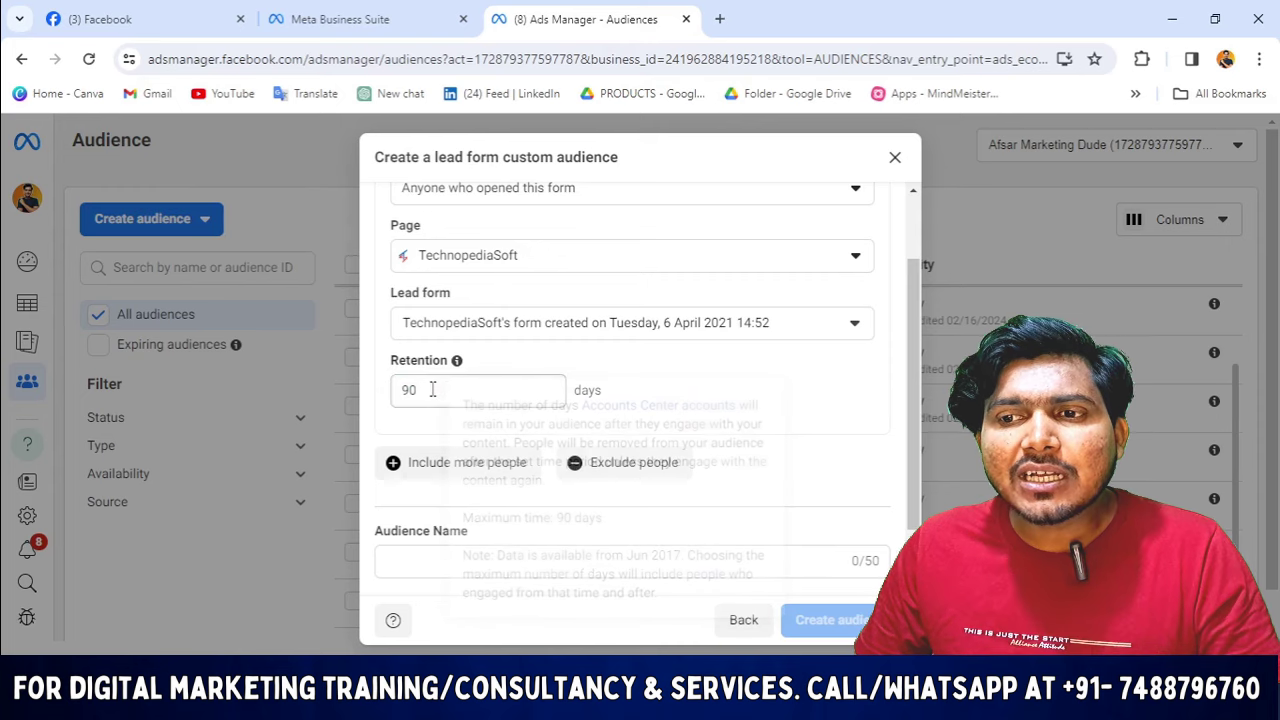
double_click(410, 390)
click(586, 372)
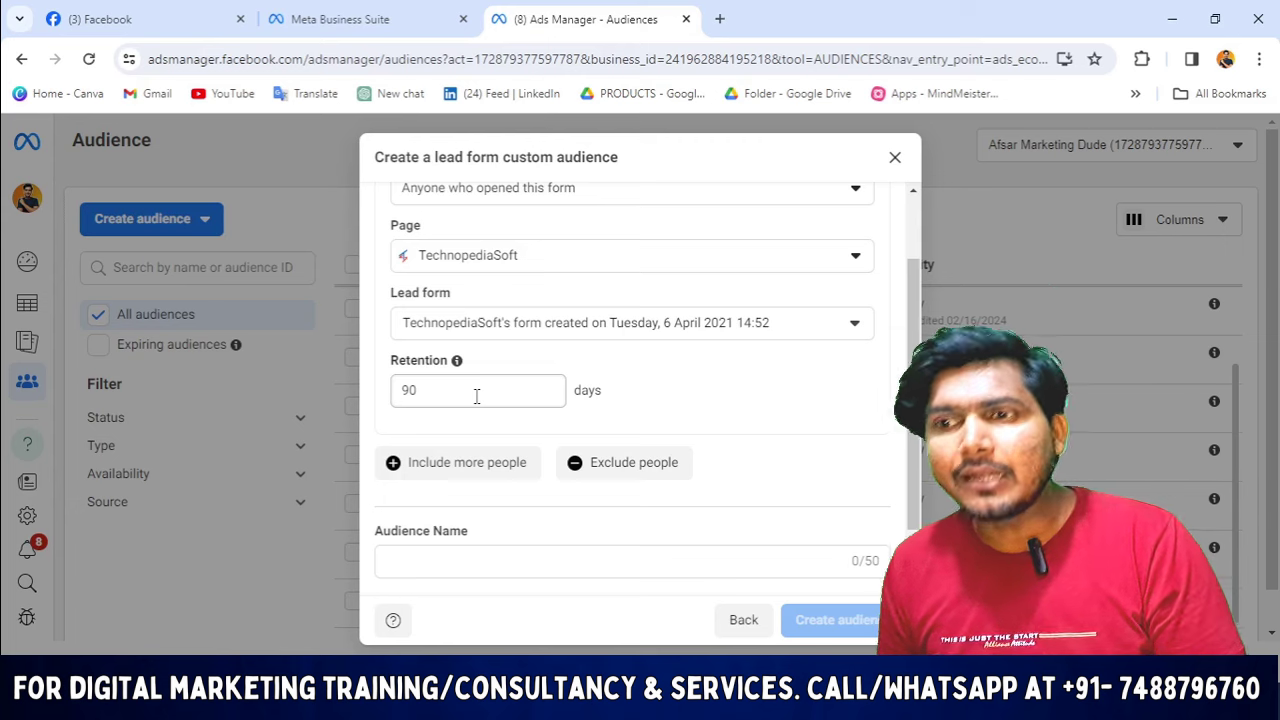
Step: Try a retention of 60 days and set it back to 90 days
drag(472, 397, 398, 400)
text(6)
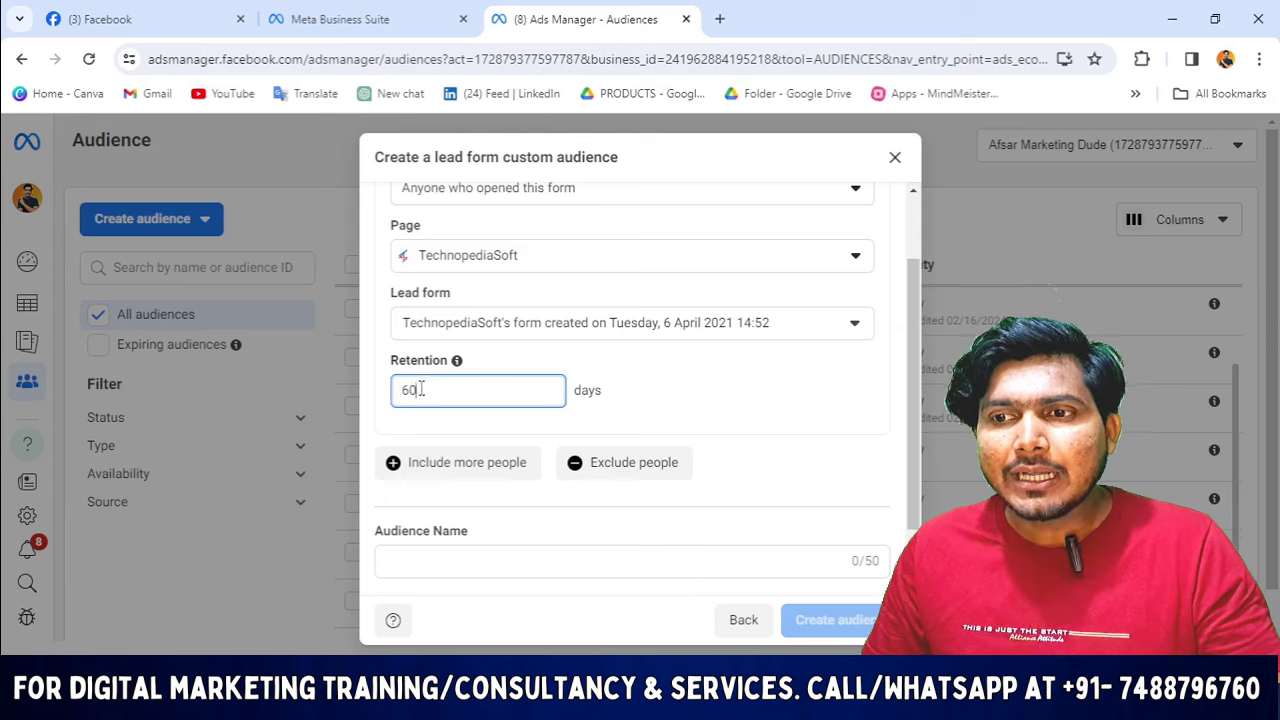
double_click(420, 389)
text(90)
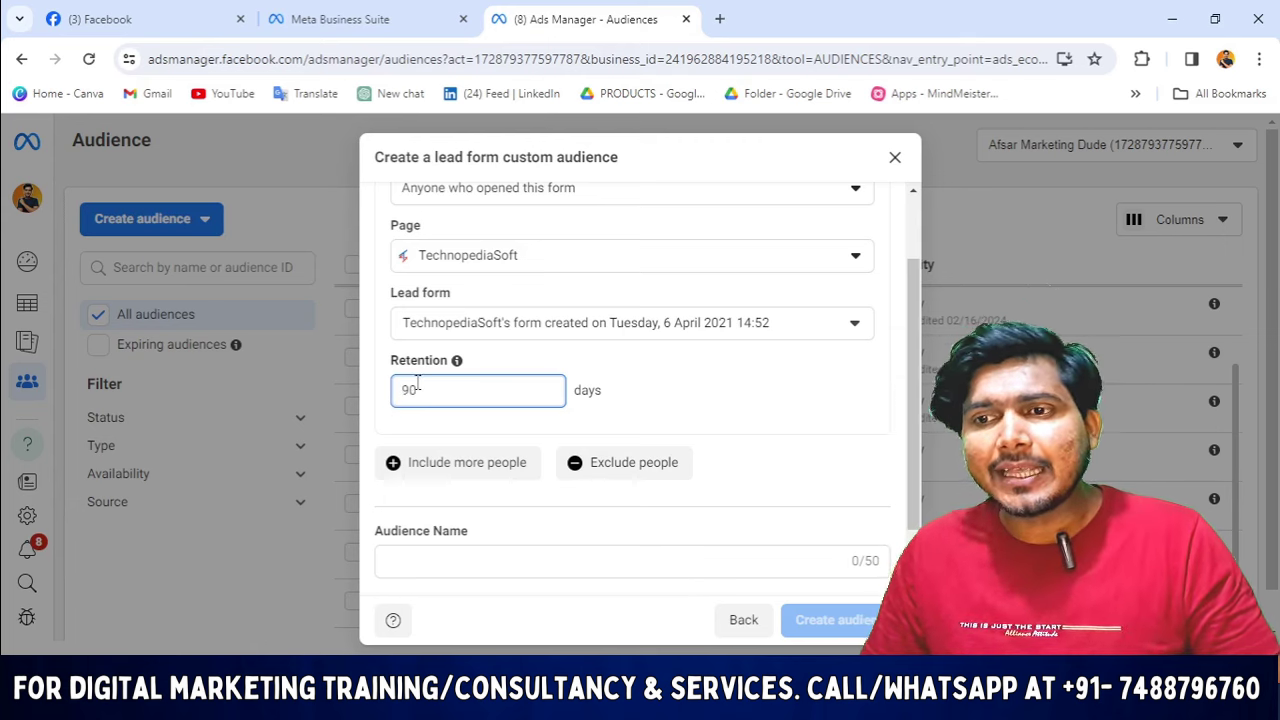
drag(418, 387, 360, 402)
click(697, 390)
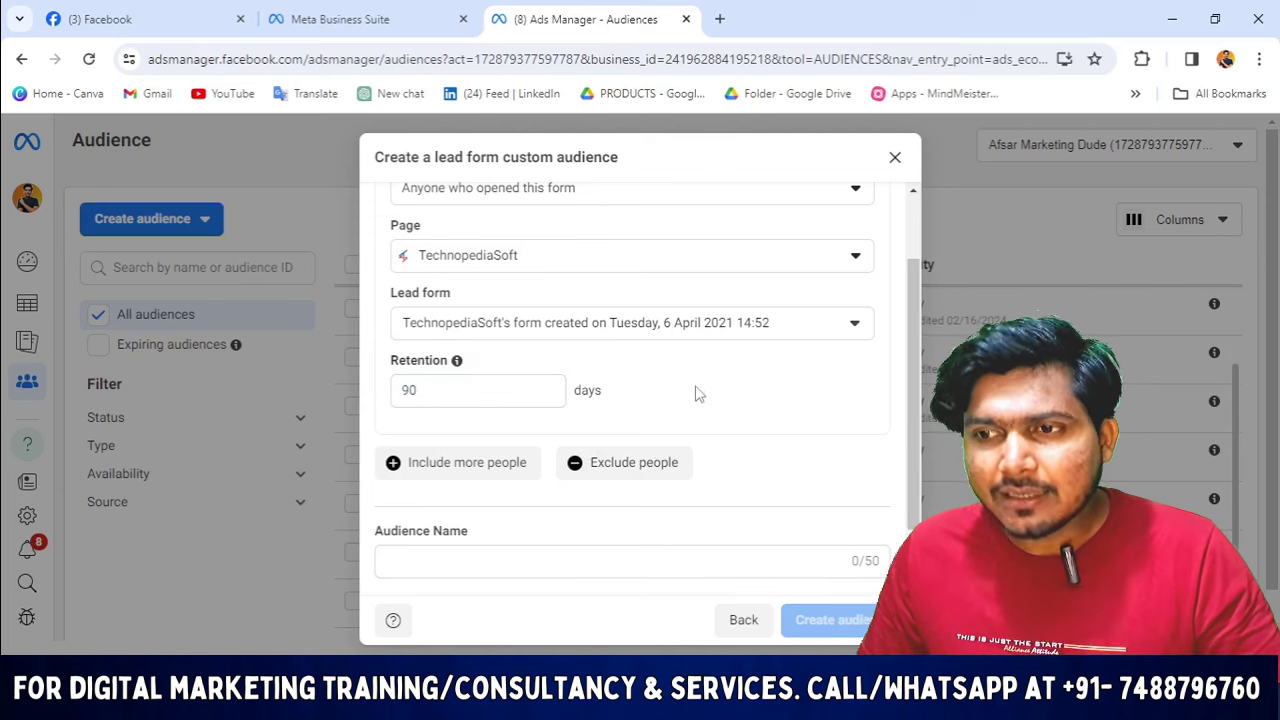
Step: Set the audience retention to 60 days
drag(442, 390, 324, 394)
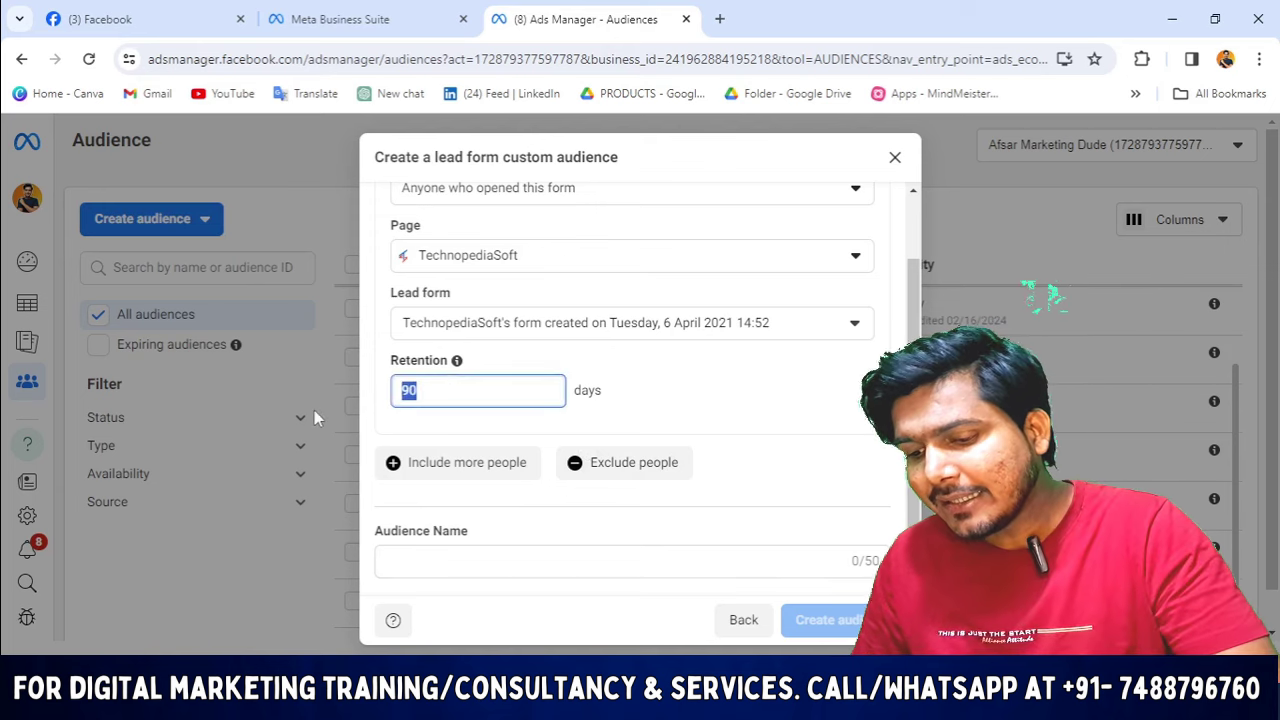
text(60)
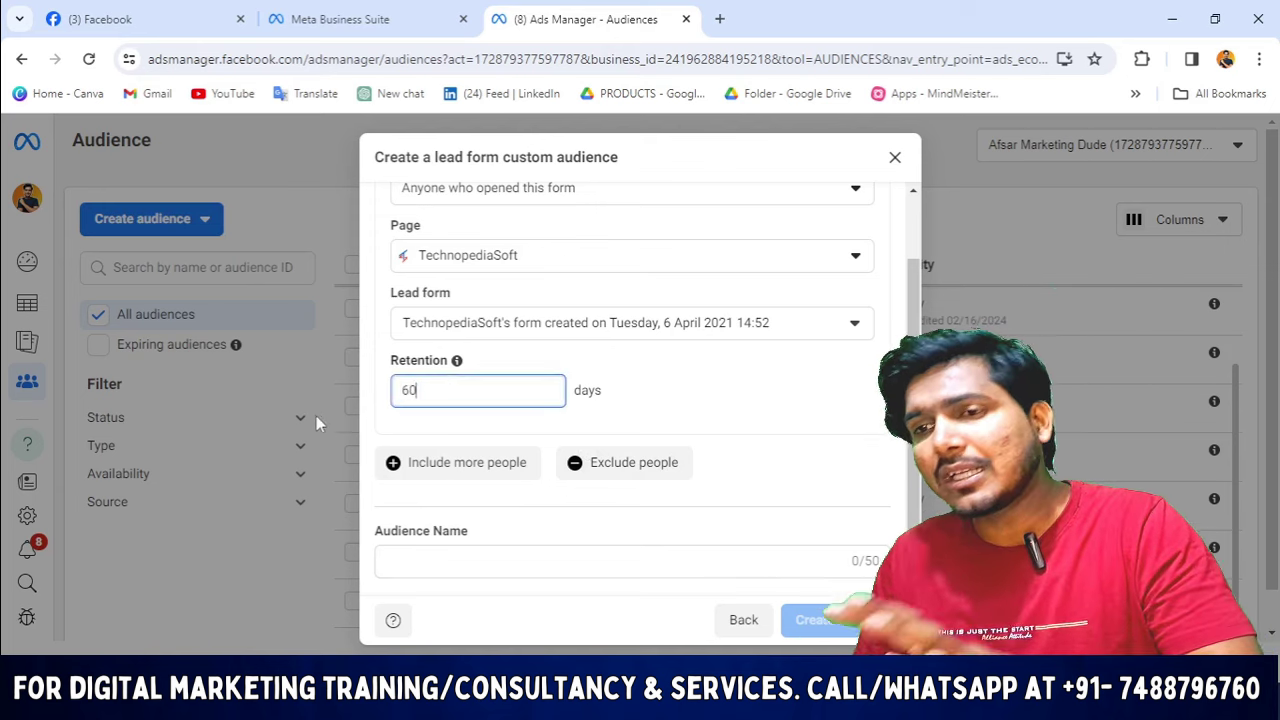
click(700, 393)
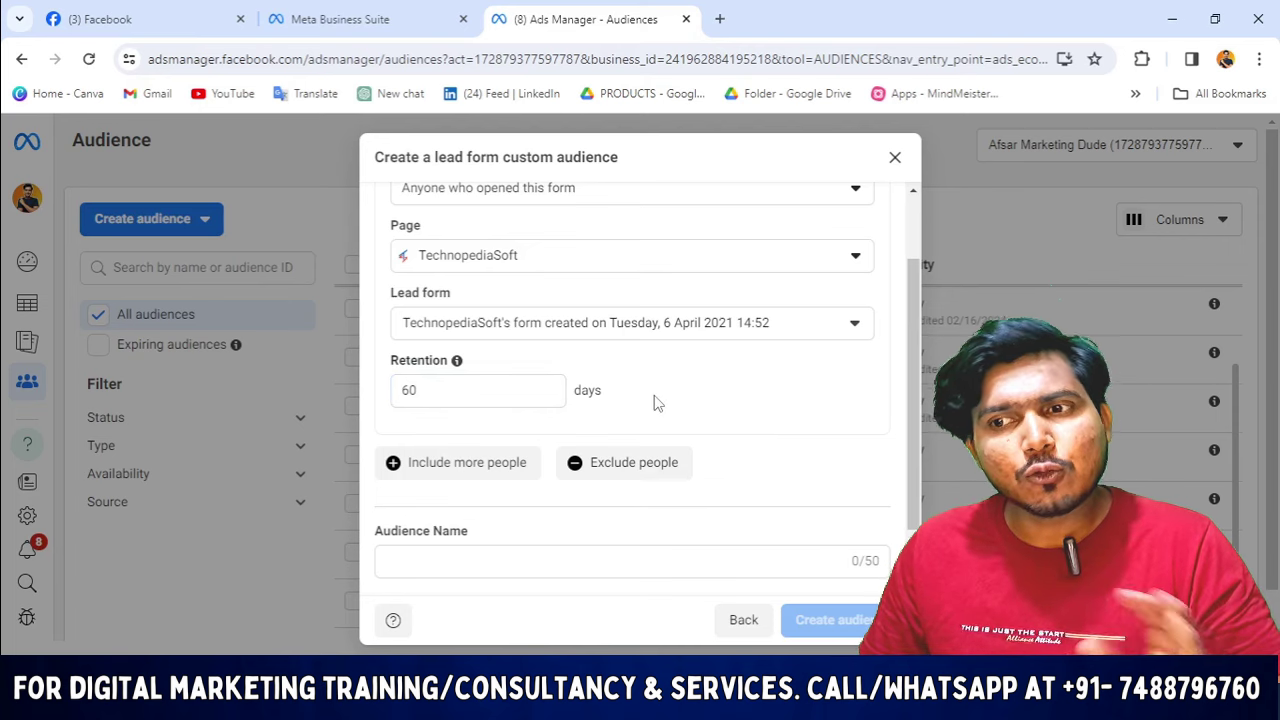
Step: Name the audience LEAD FORM CUSTOME AUDIENCE/TECHNOPEDIA
scroll(766, 391, down, 2)
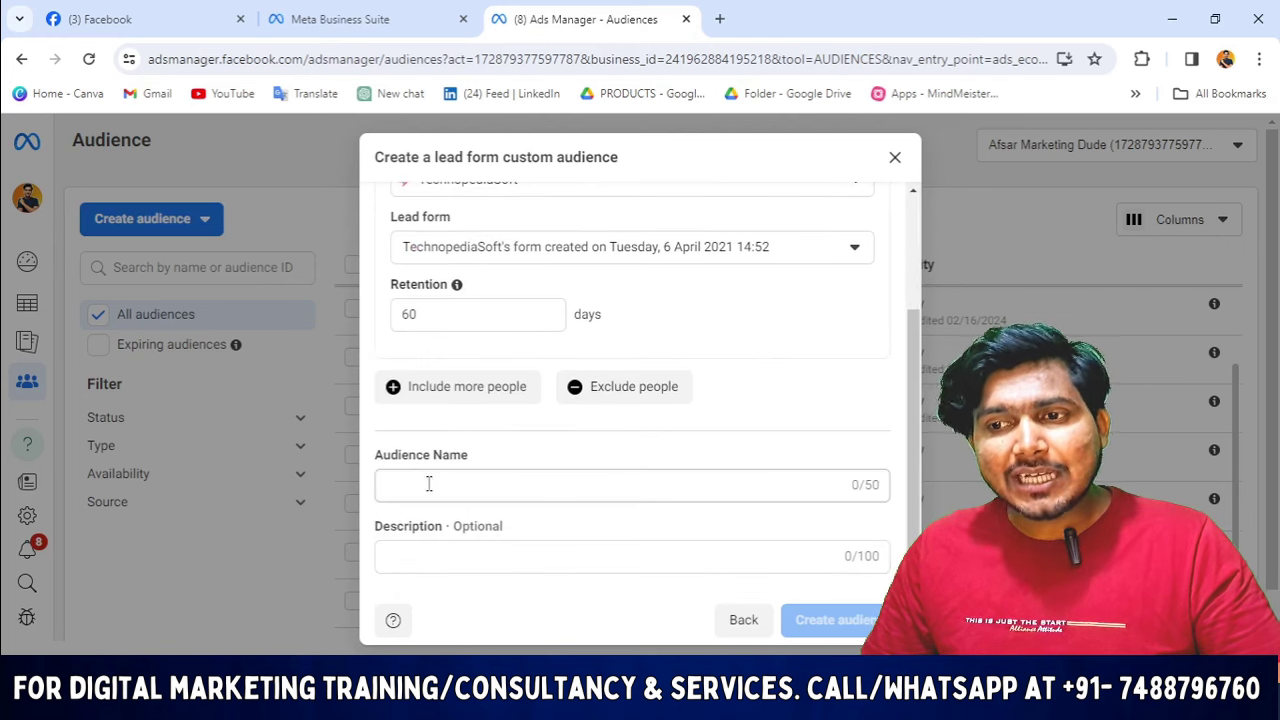
click(428, 484)
text(LE)
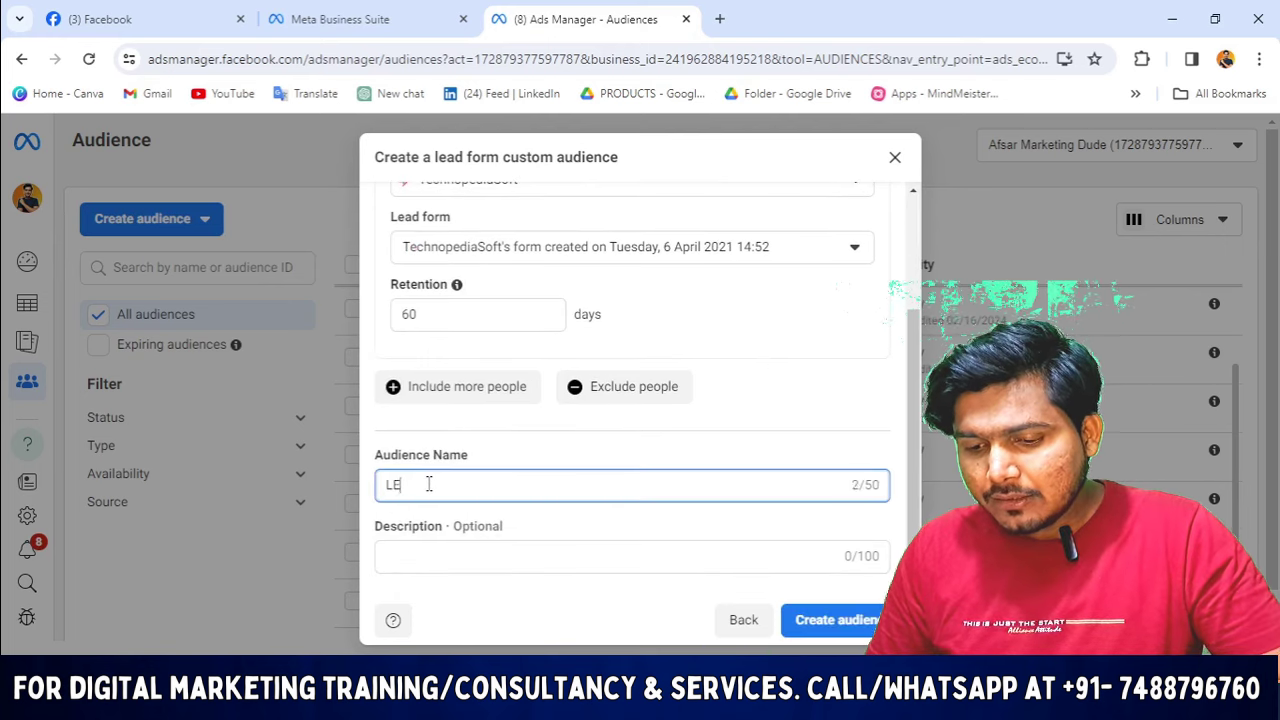
text(AD FRM)
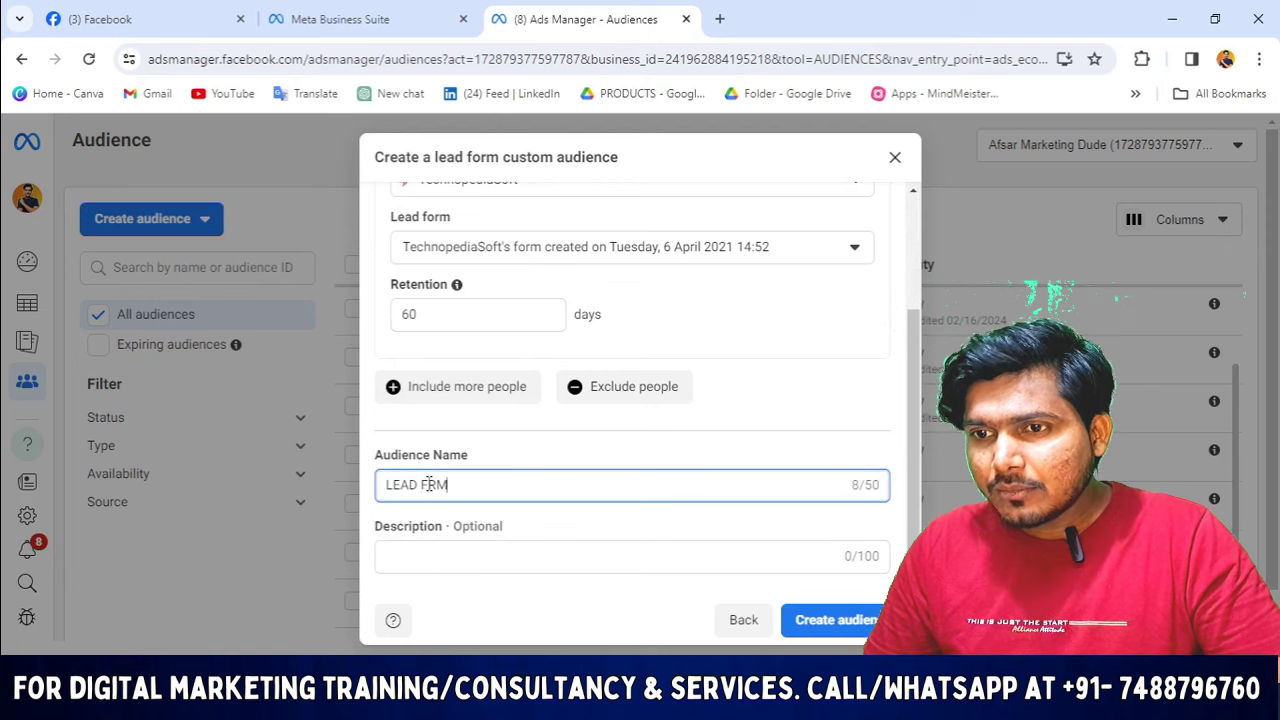
key(BackSpace)
key(BackSpace)
text(O)
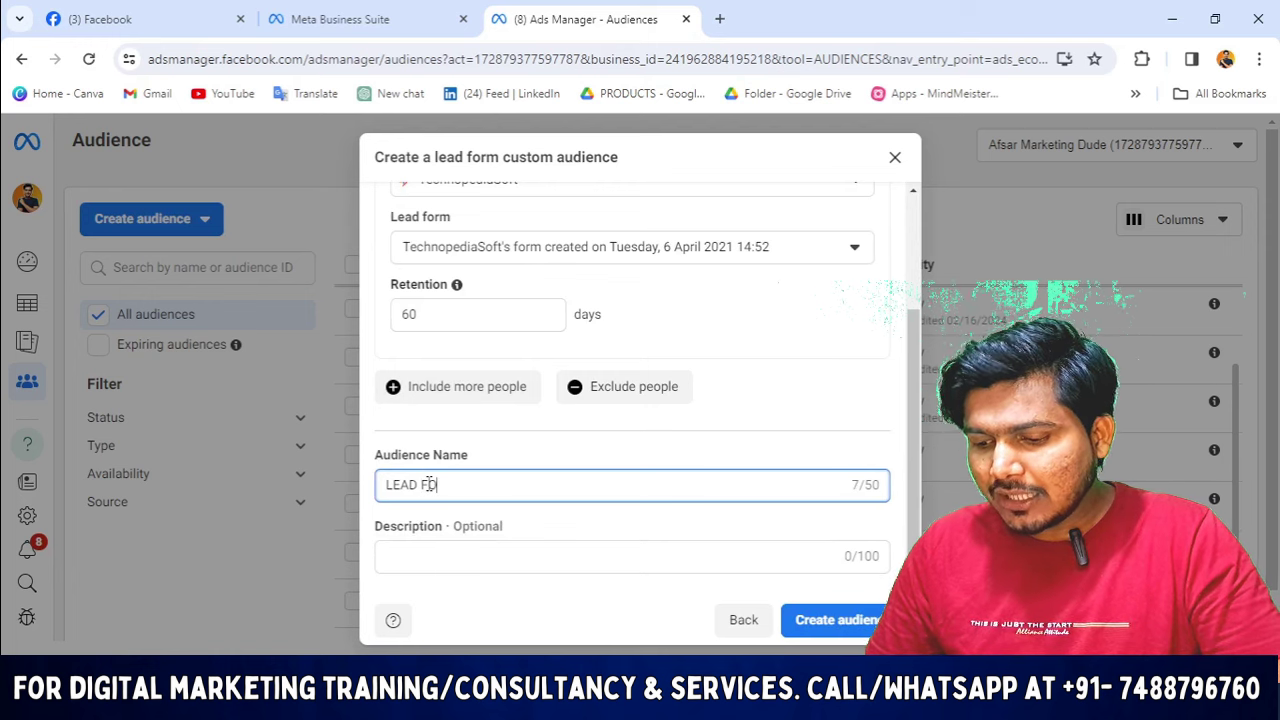
text(RM C)
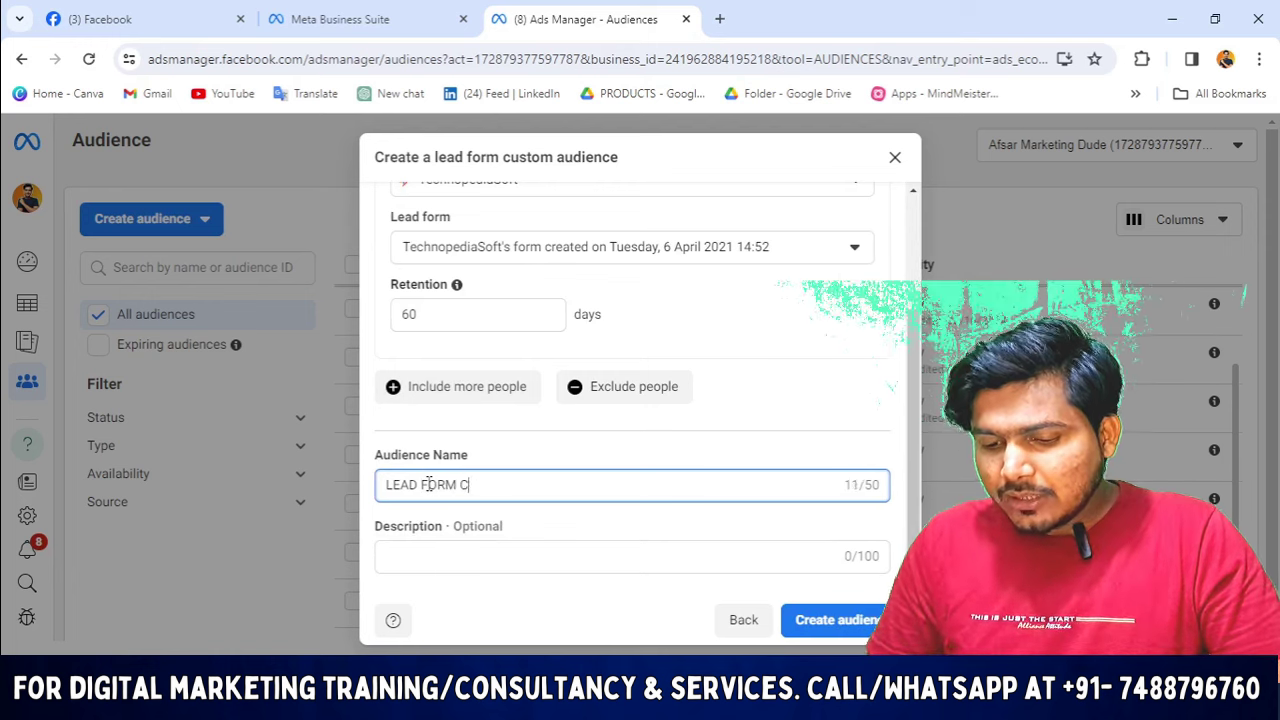
text(USTOME )
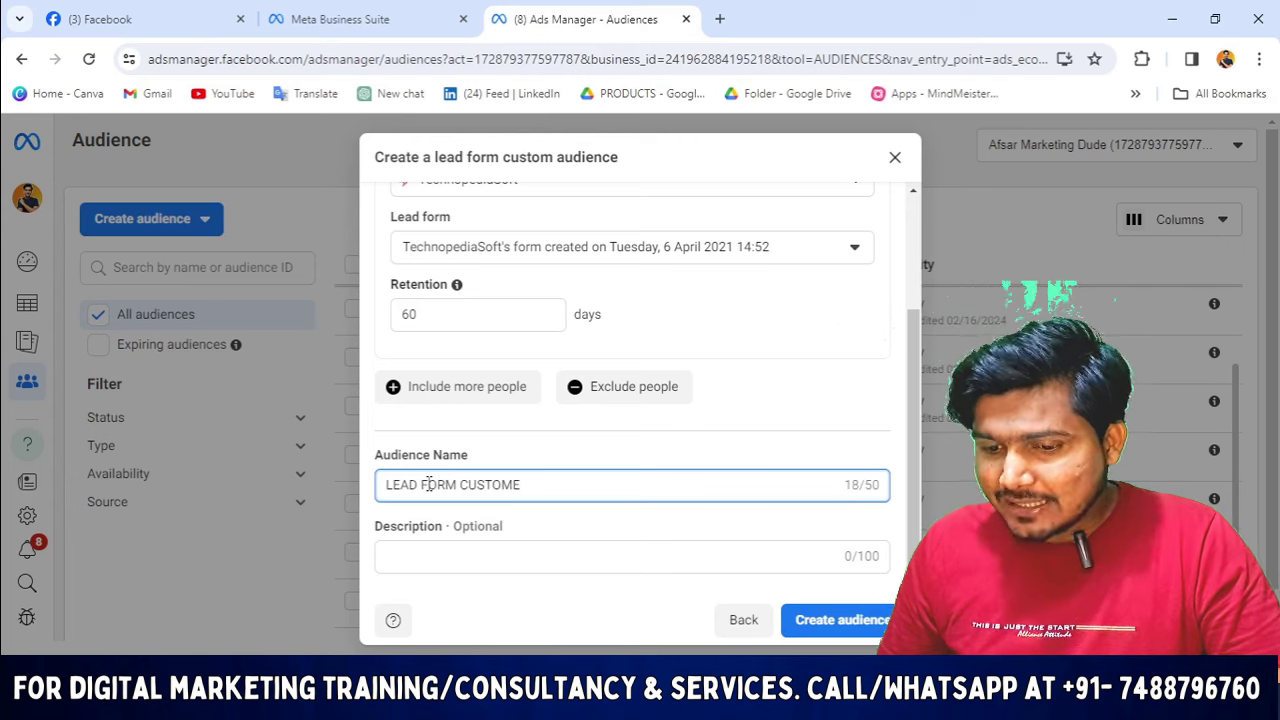
text(AUDIEN)
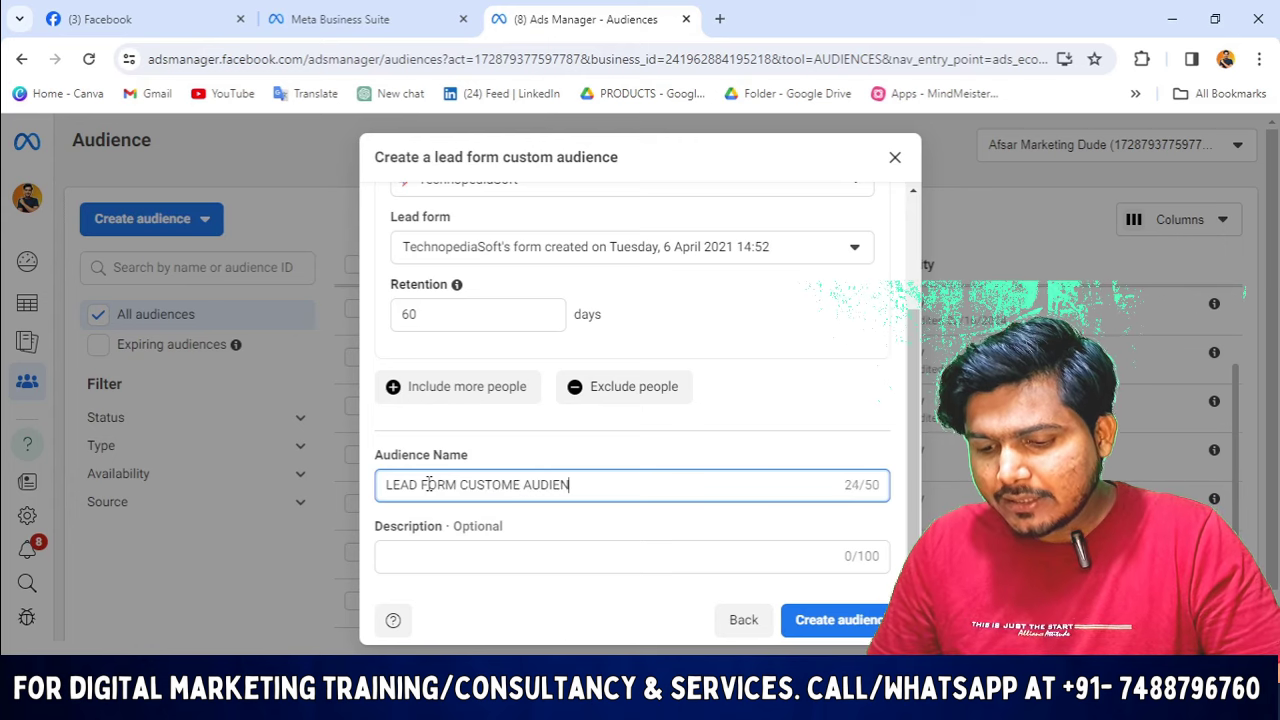
text(CE/)
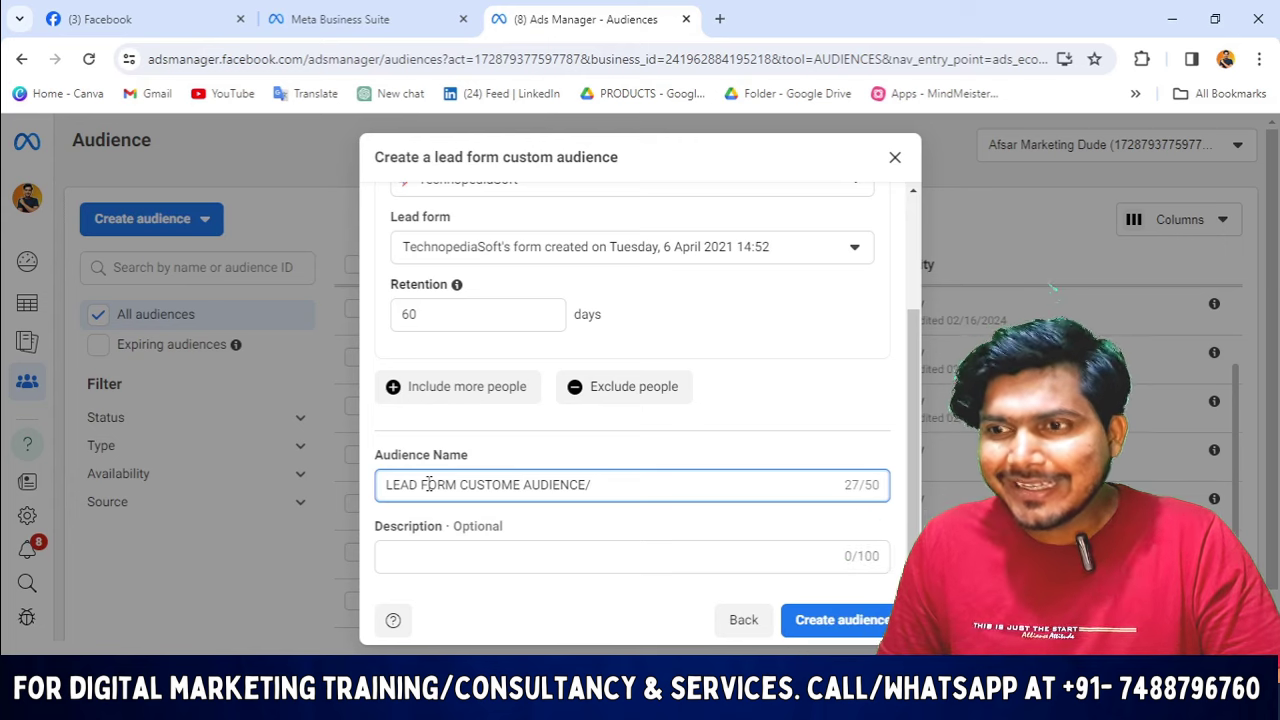
text(TECHN)
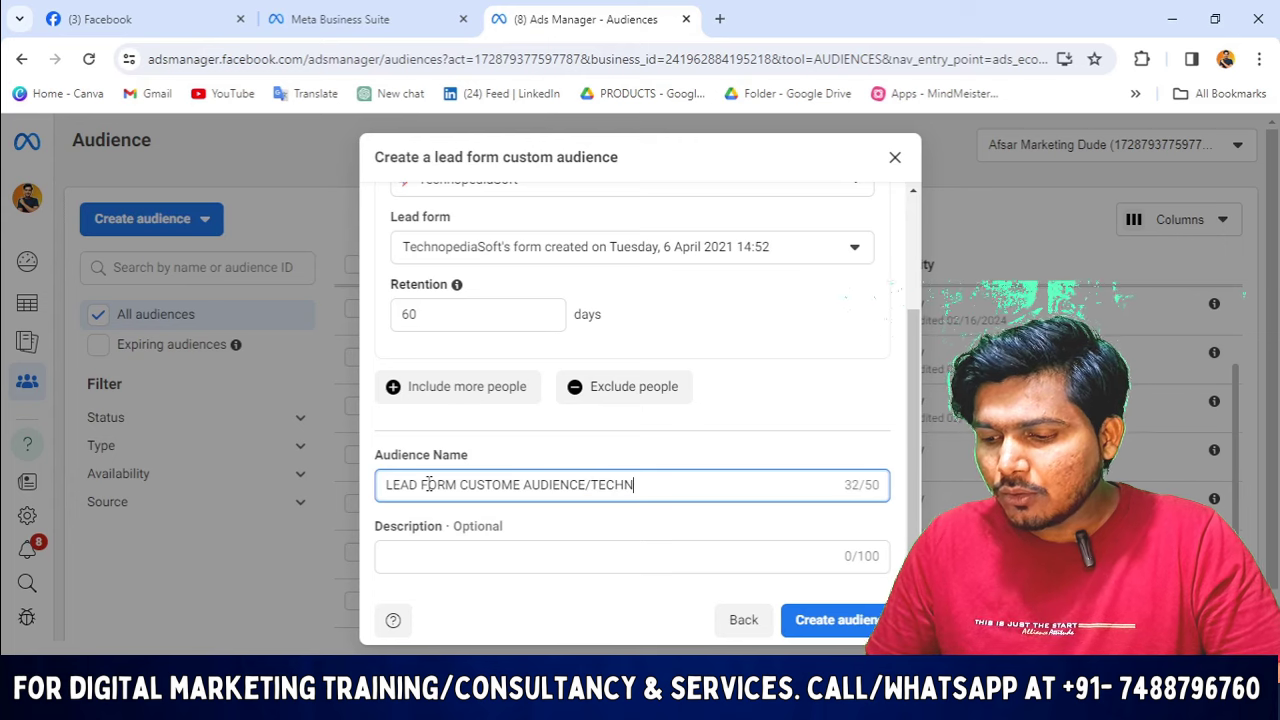
text(OPEDIA)
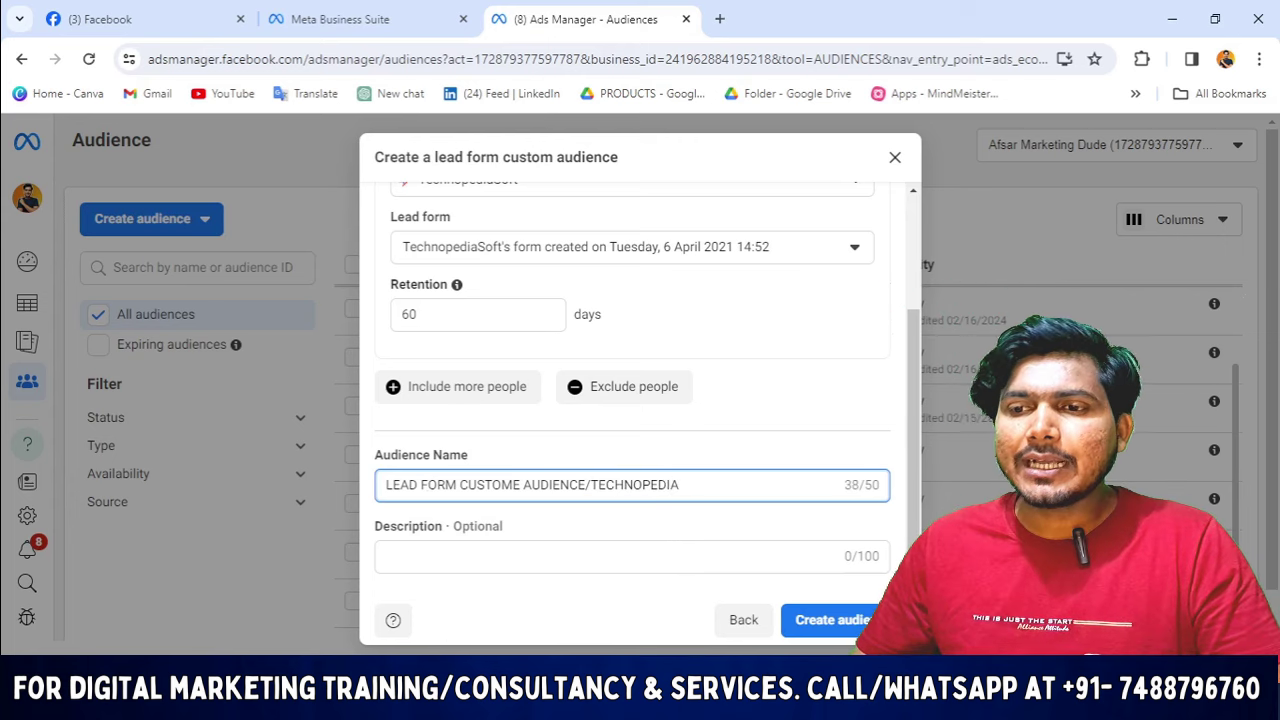
click(477, 557)
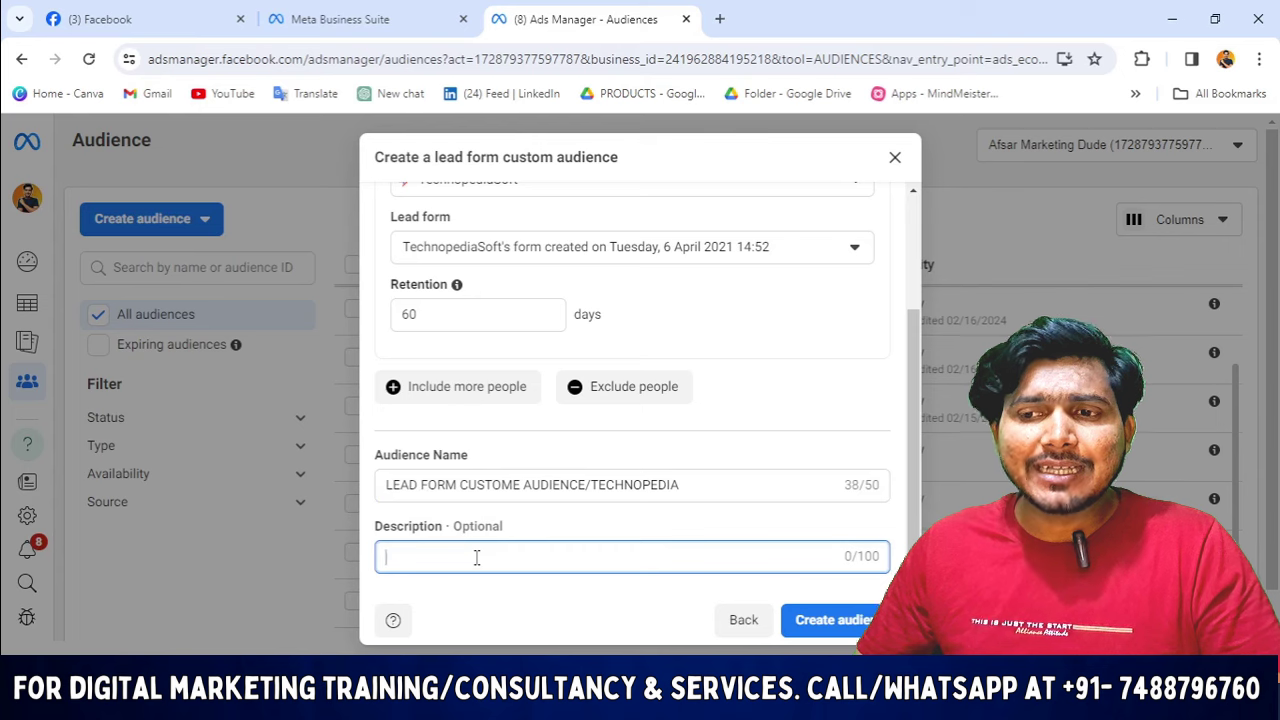
scroll(511, 466, up, 2)
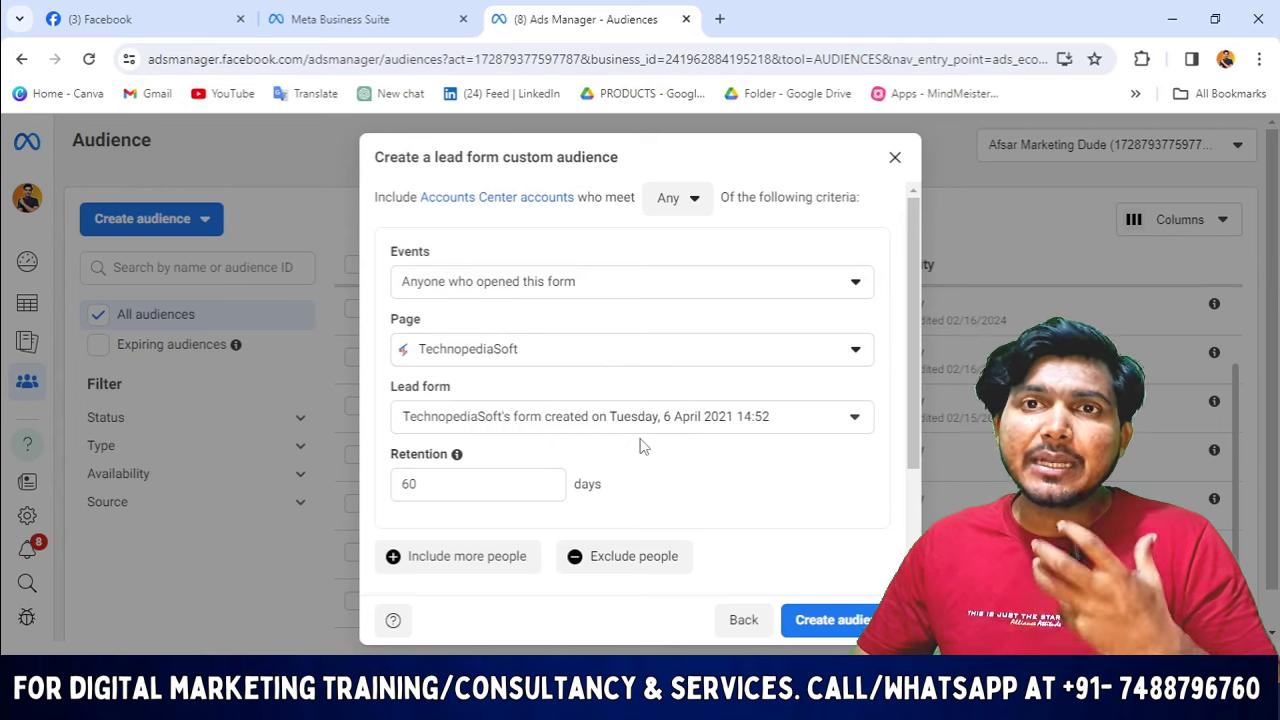
scroll(649, 460, down, 2)
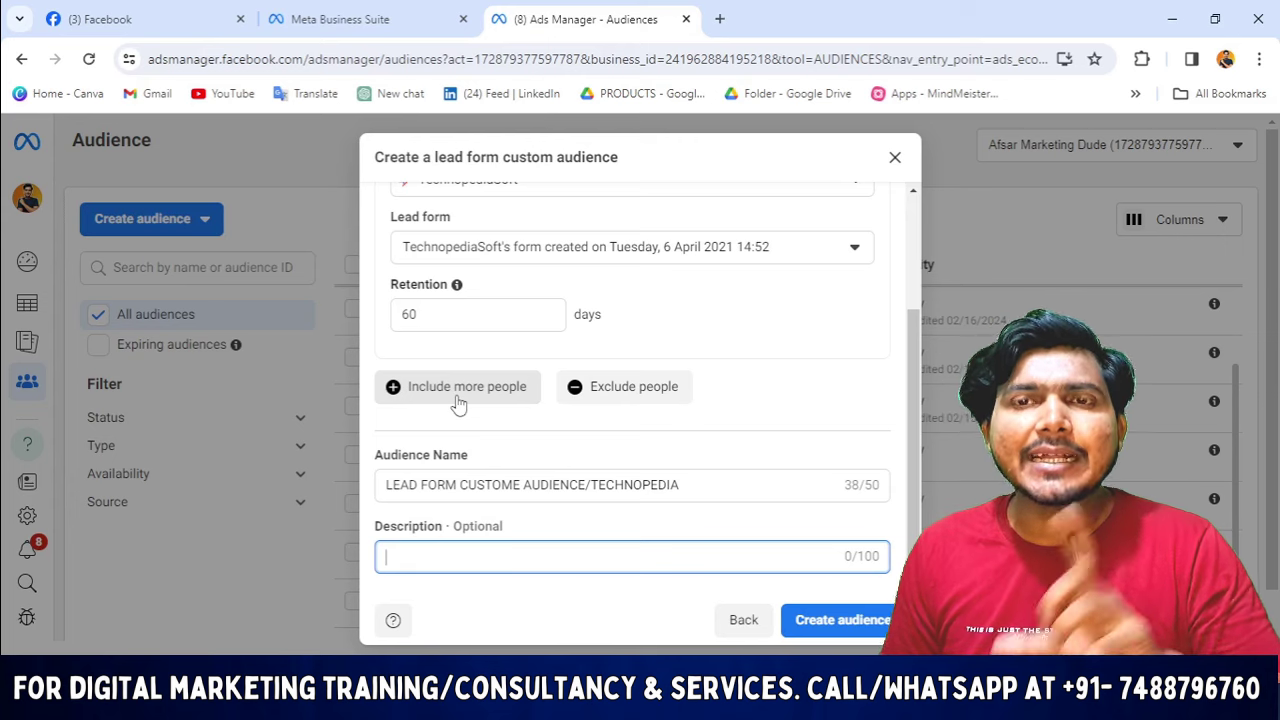
Step: Add a second inclusion group to the audience and look at the lead forms available for its default page
click(457, 392)
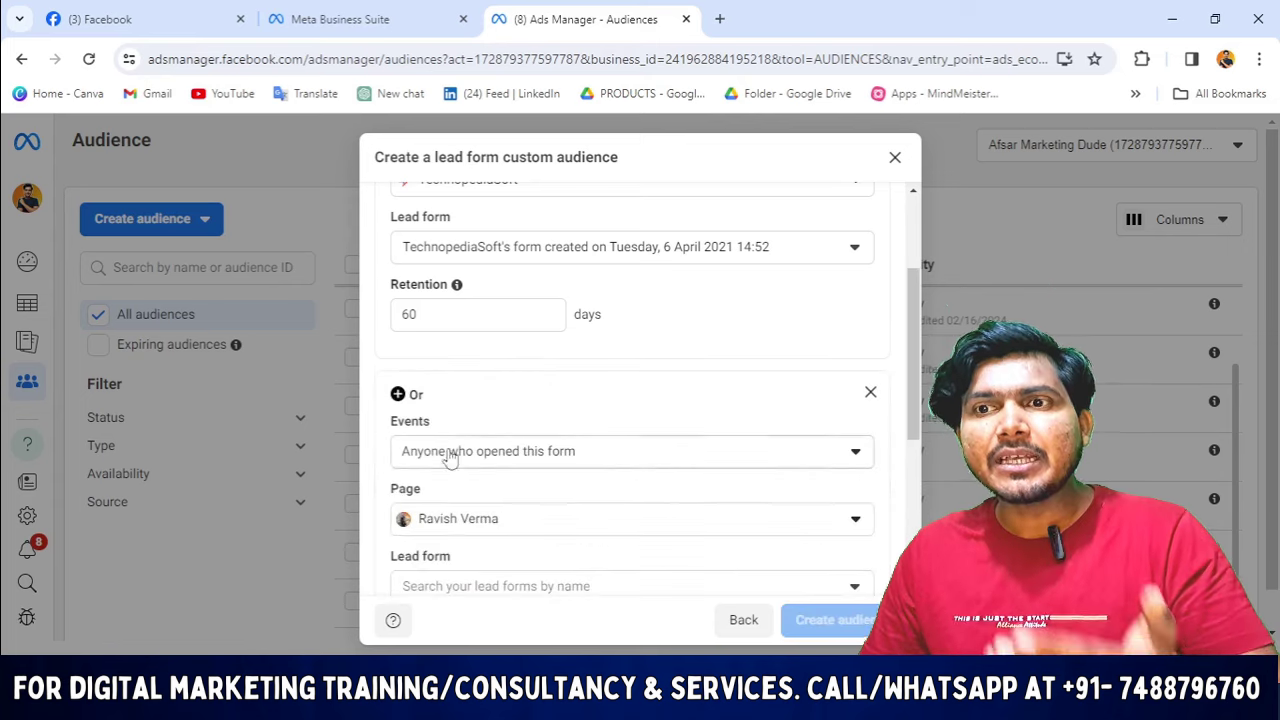
scroll(551, 466, up, 1)
scroll(670, 387, down, 3)
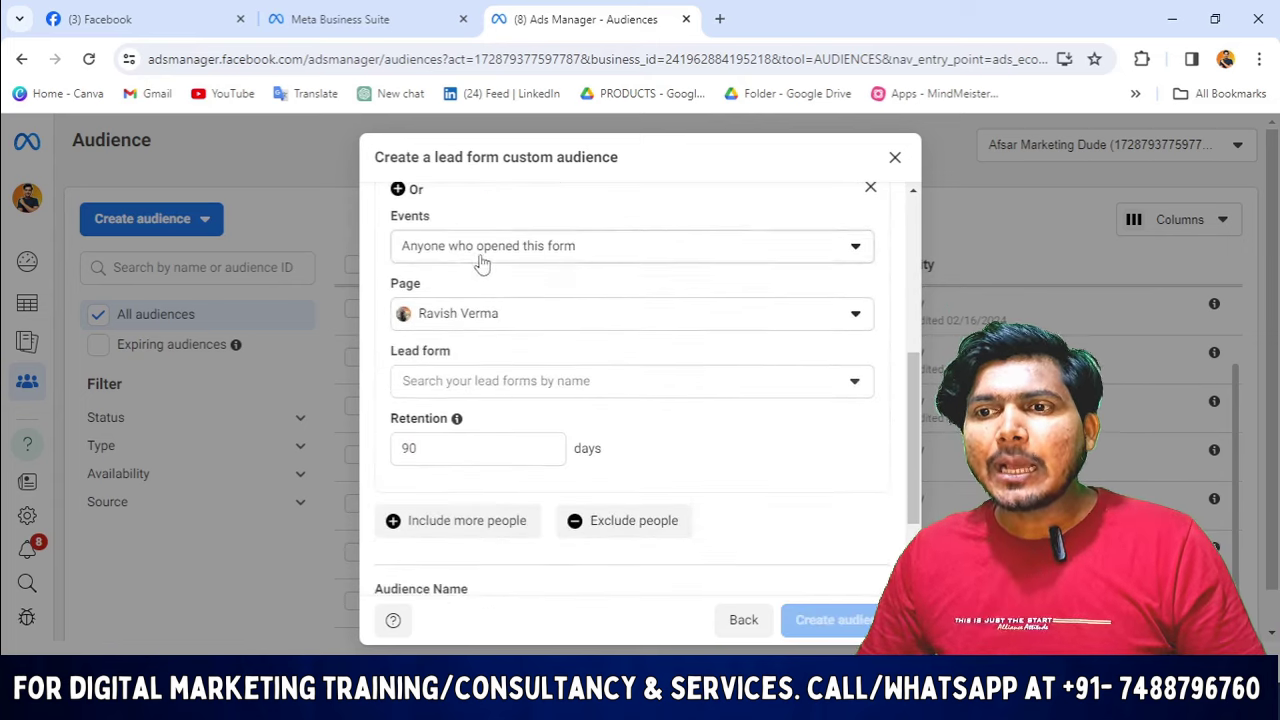
click(545, 320)
click(570, 338)
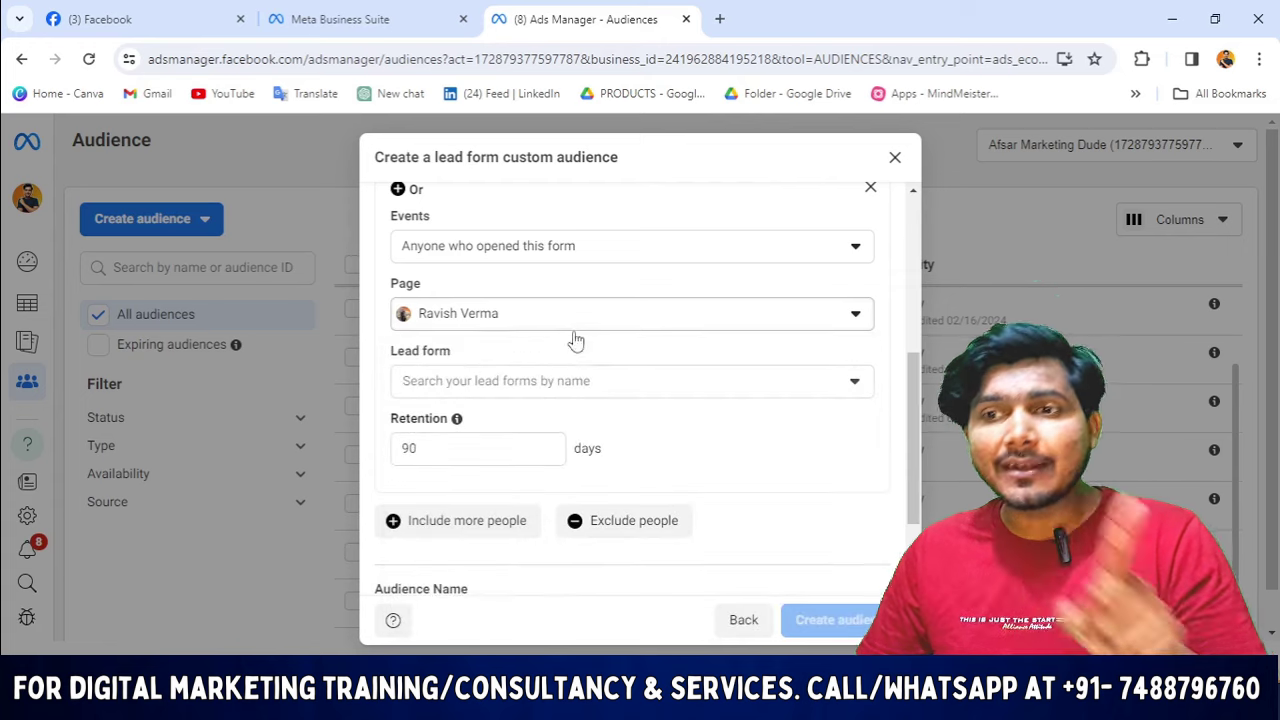
click(652, 392)
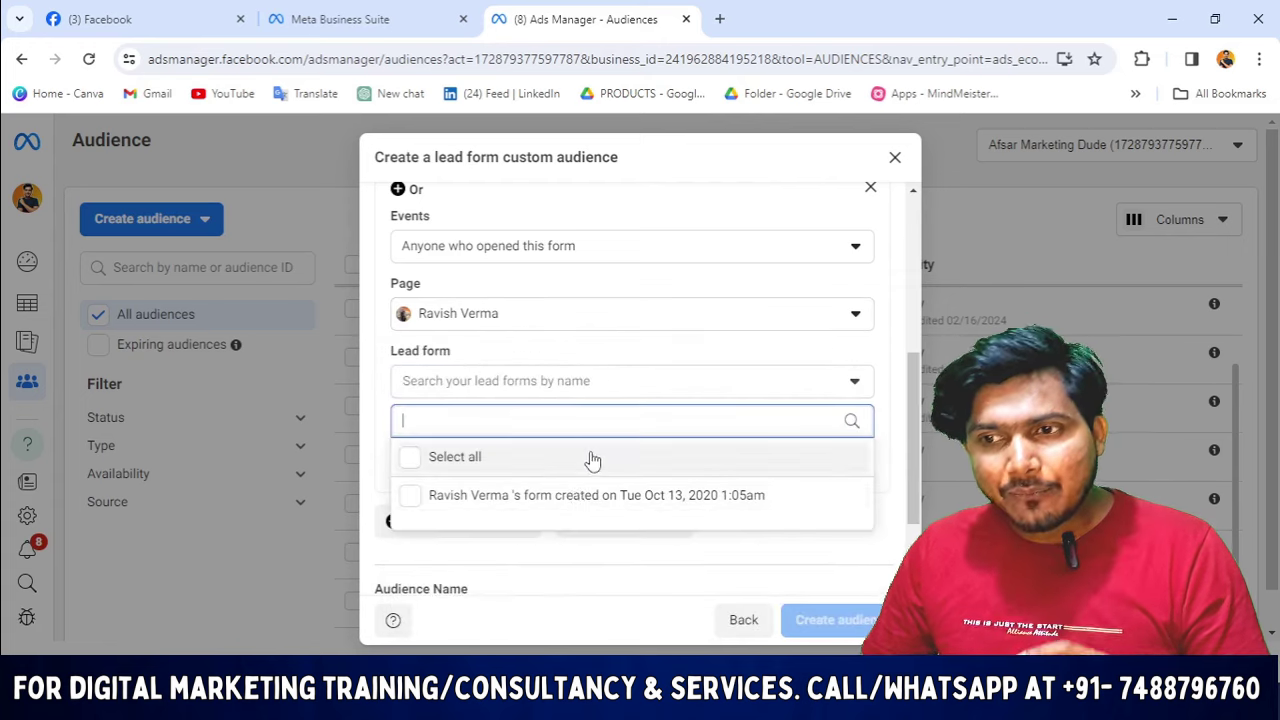
click(683, 343)
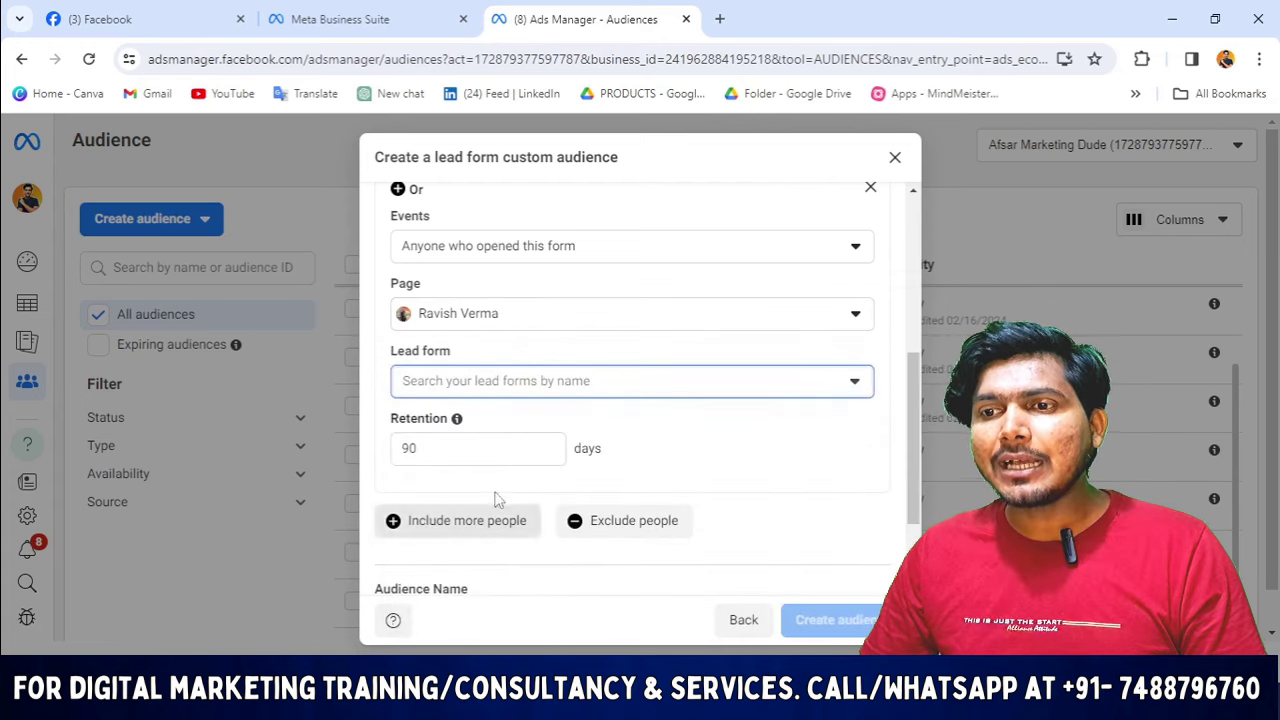
Step: Remove the second inclusion group from the audience criteria
scroll(478, 322, down, 2)
scroll(478, 322, up, 1)
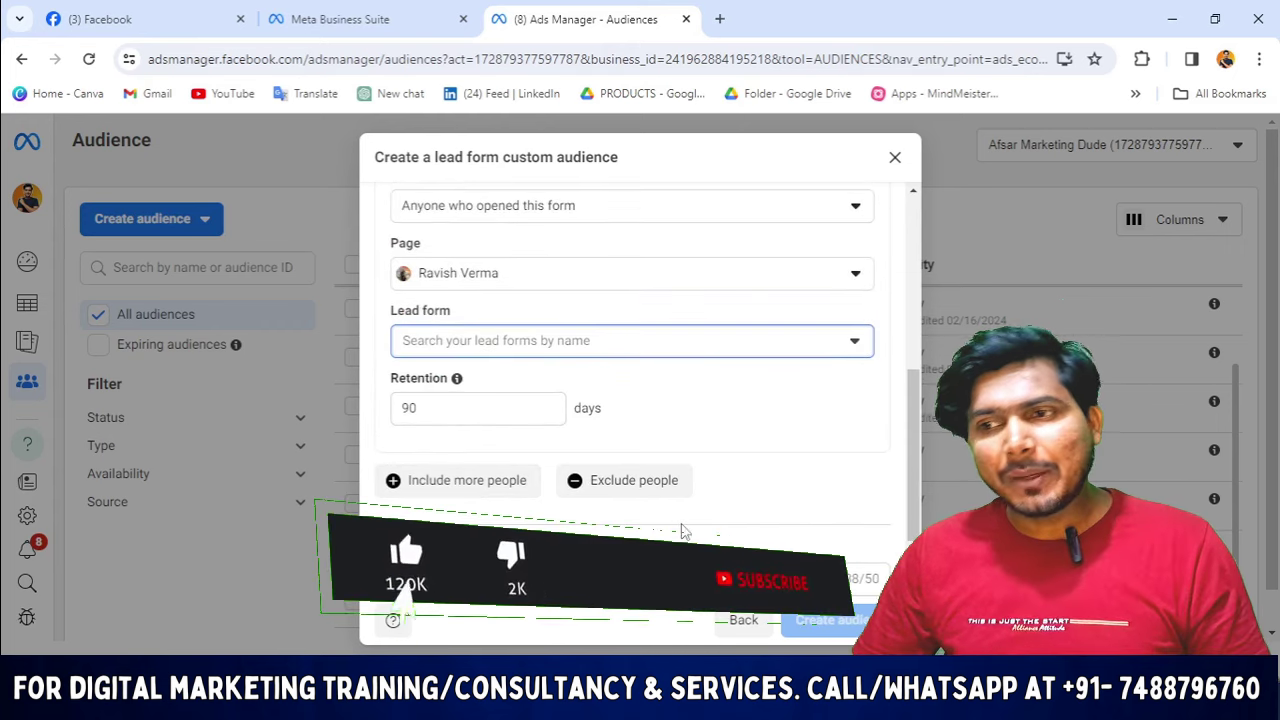
scroll(700, 500, up, 3)
scroll(706, 514, down, 1)
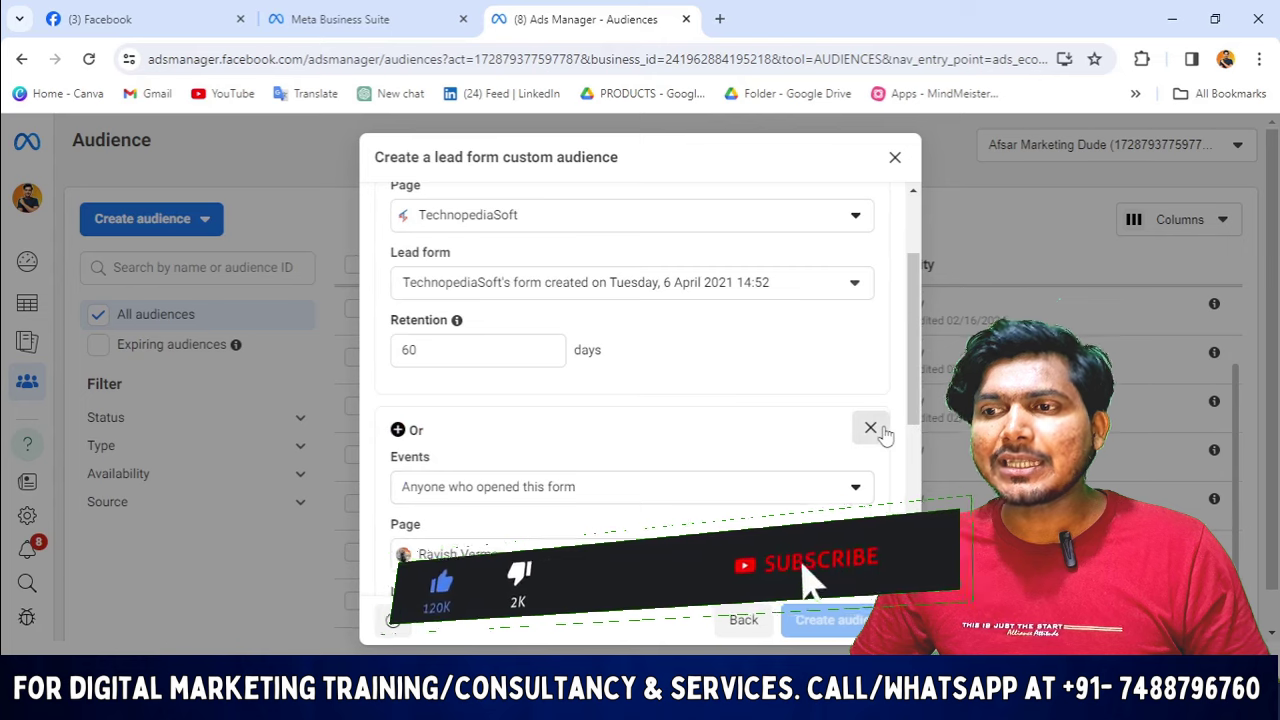
click(870, 428)
Step: Create the lead form custom audience, finish the creation dialog and close the new audience's details
scroll(674, 446, up, 1)
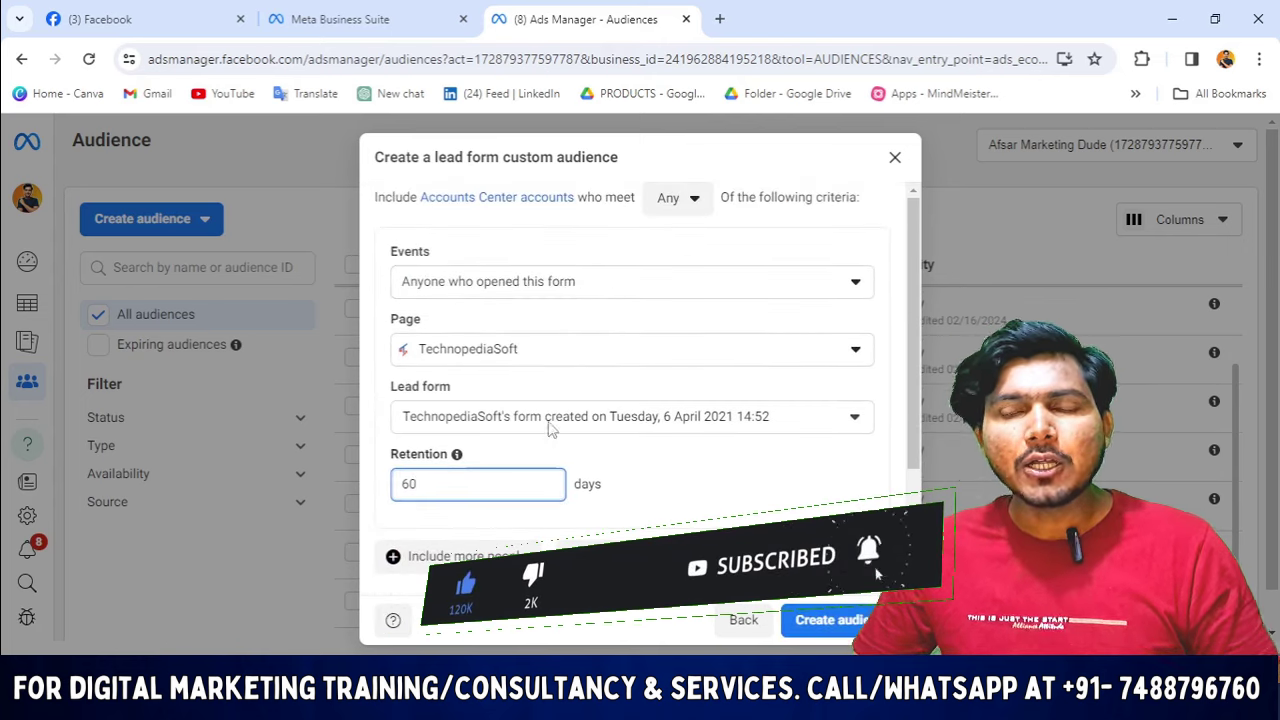
scroll(586, 369, down, 3)
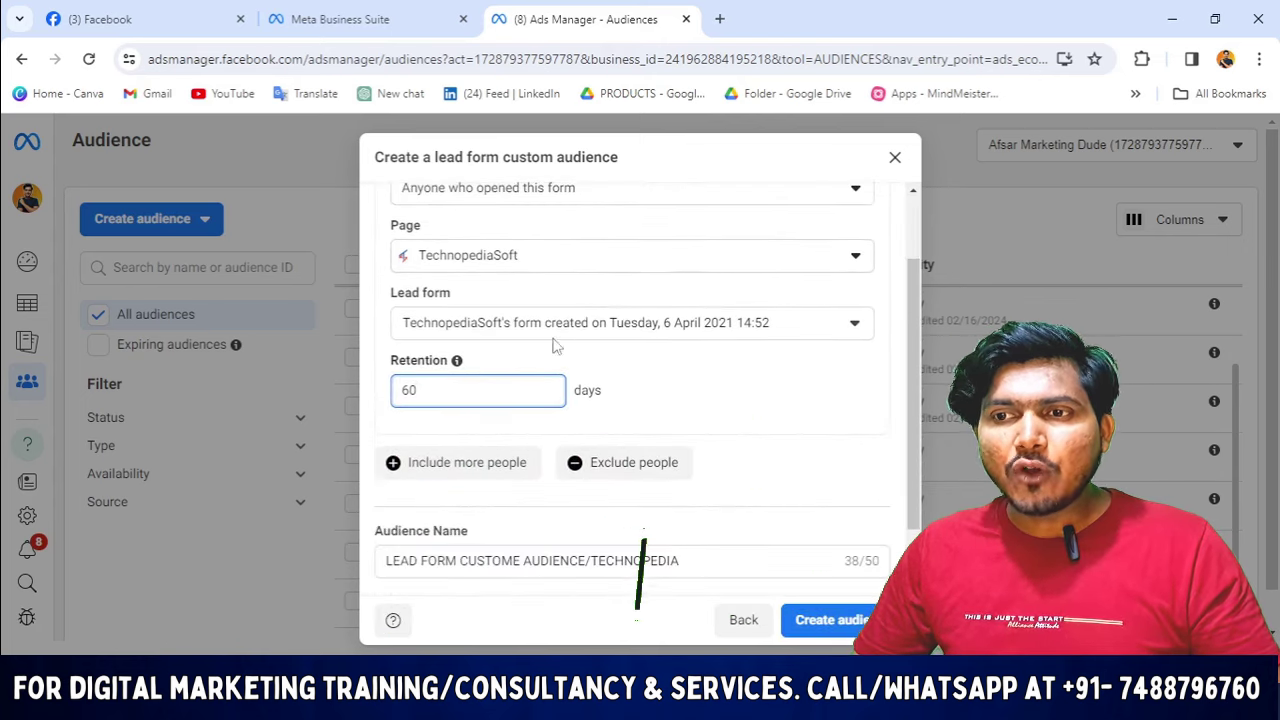
click(823, 622)
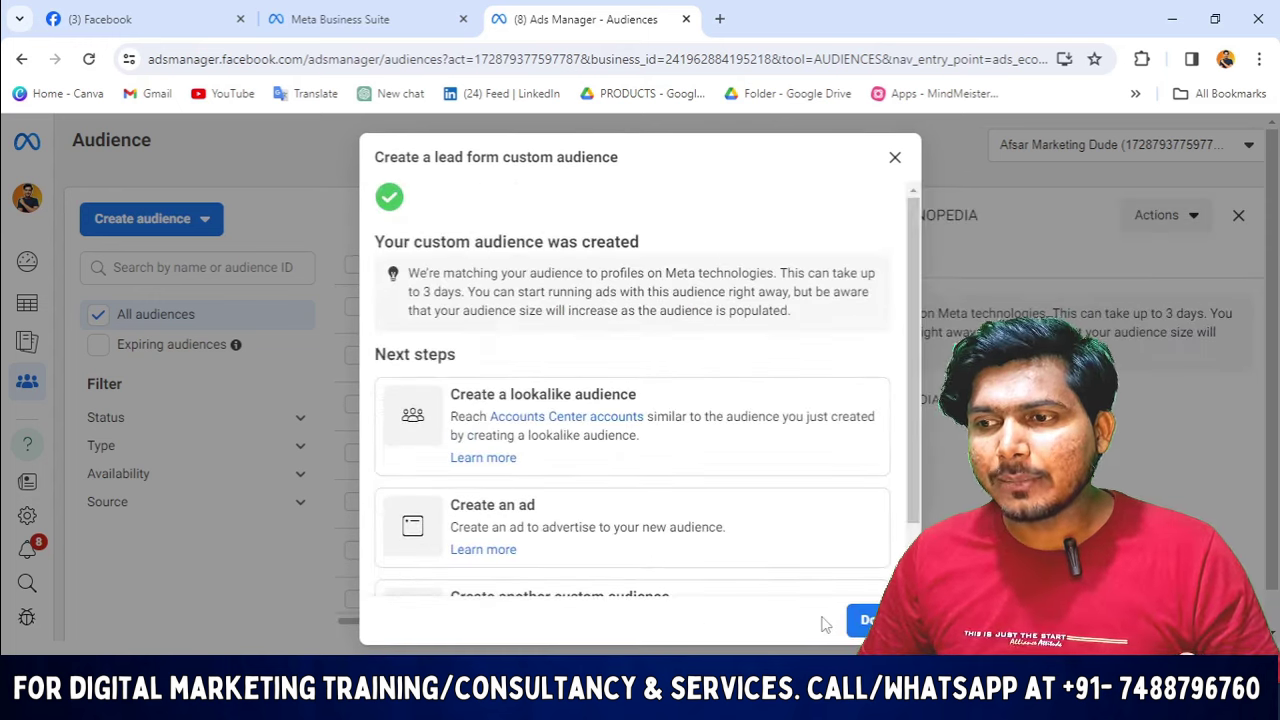
click(866, 620)
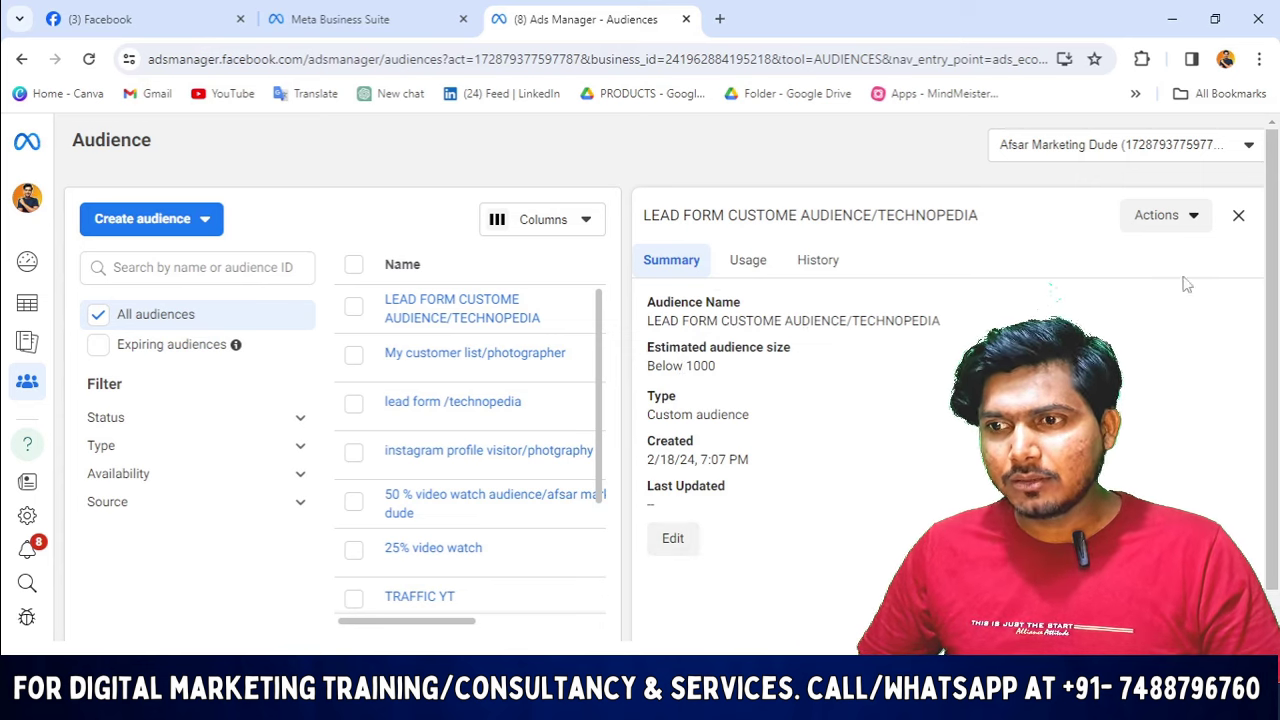
click(1238, 215)
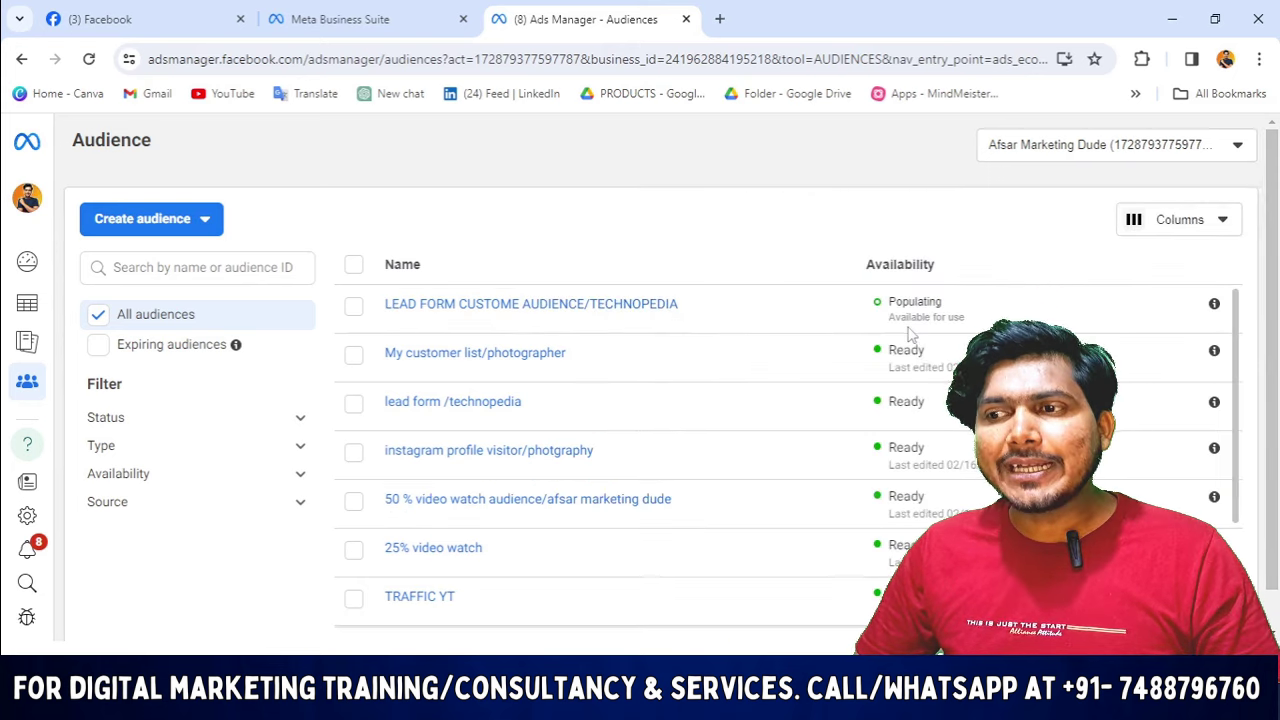
Step: Check the availability of the new lead form audience and look through the list of existing audiences
mouse_move(1216, 305)
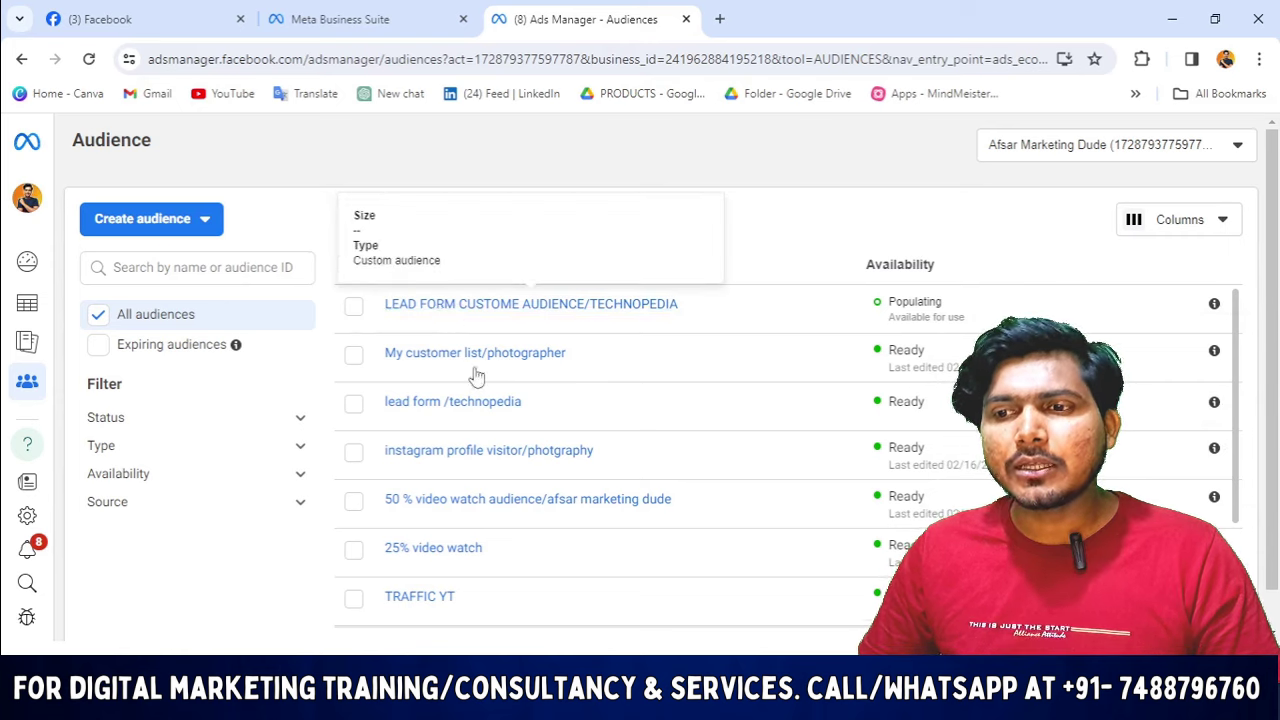
scroll(471, 374, down, 2)
scroll(471, 374, up, 2)
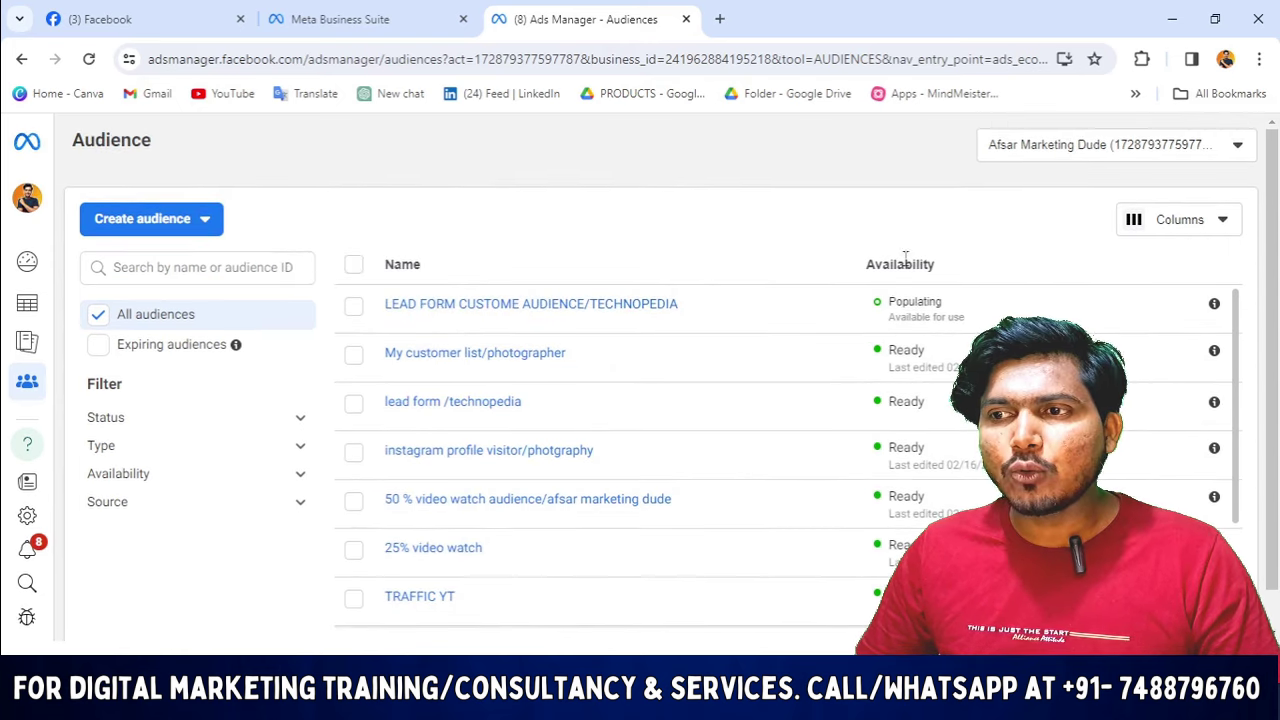
scroll(521, 313, down, 2)
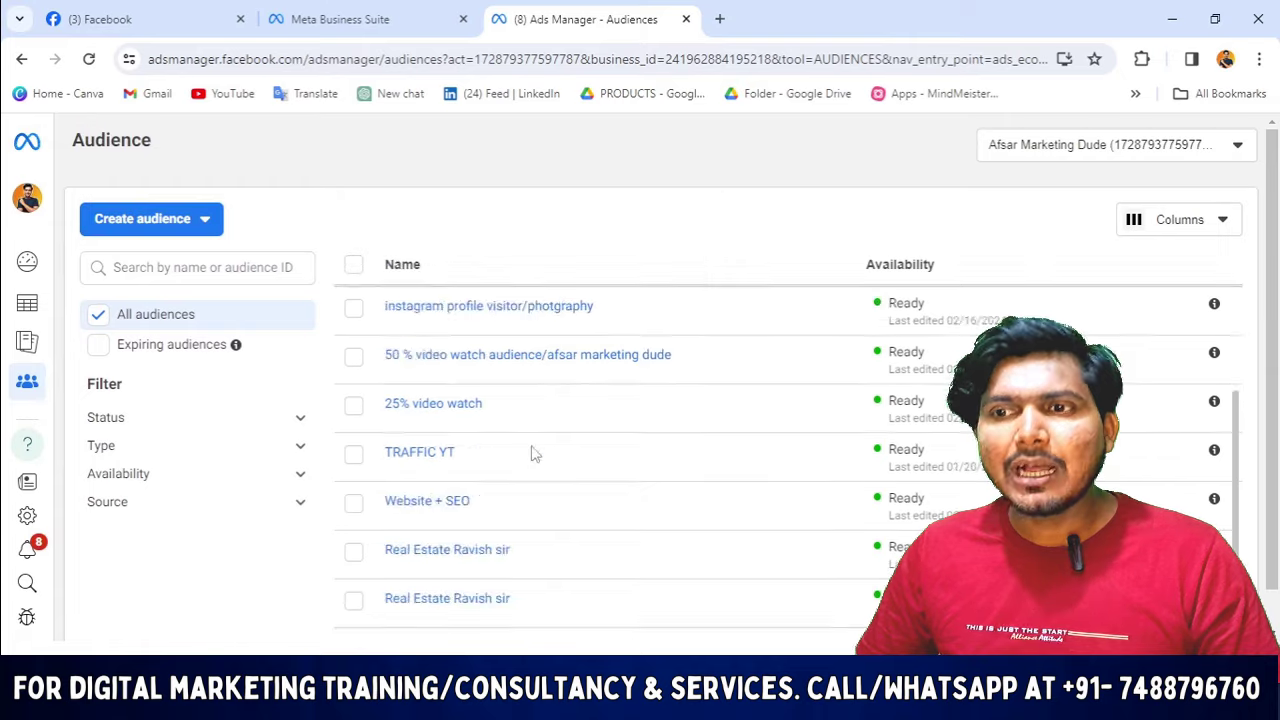
scroll(529, 386, up, 2)
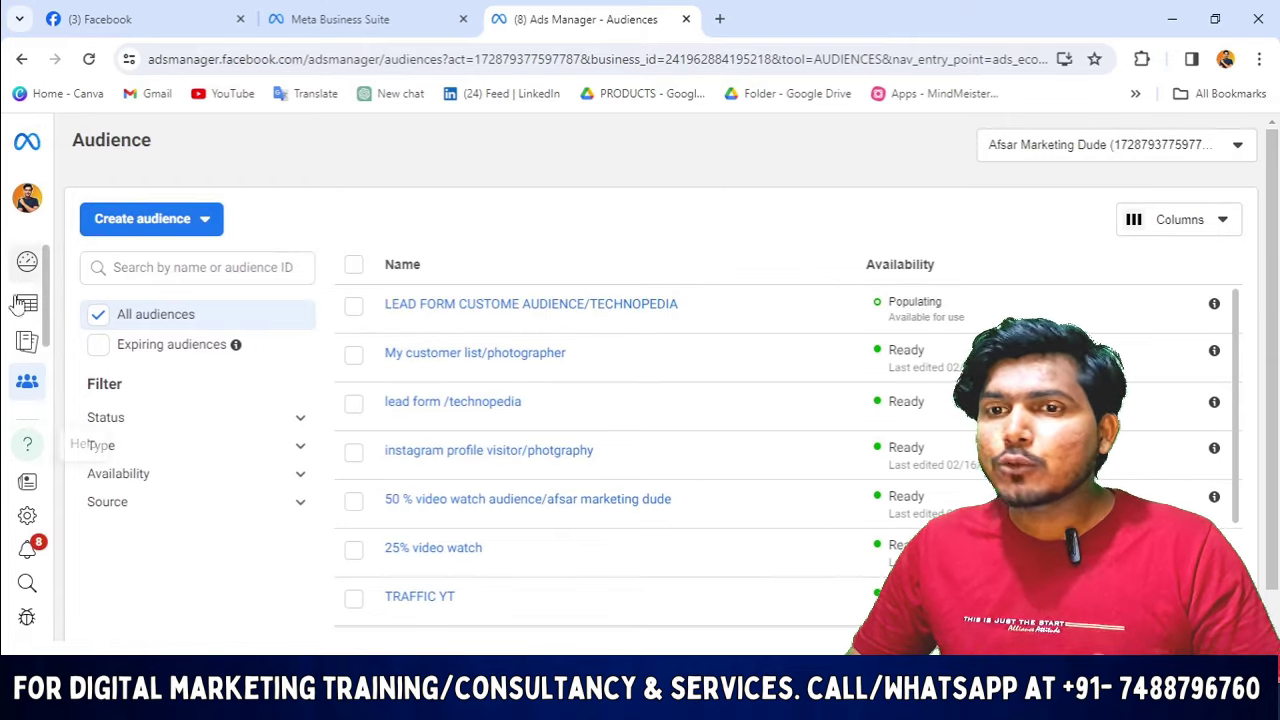
Step: Go to the campaigns overview and create a new campaign with the Traffic objective and the manual traffic campaign setup
mouse_move(35, 285)
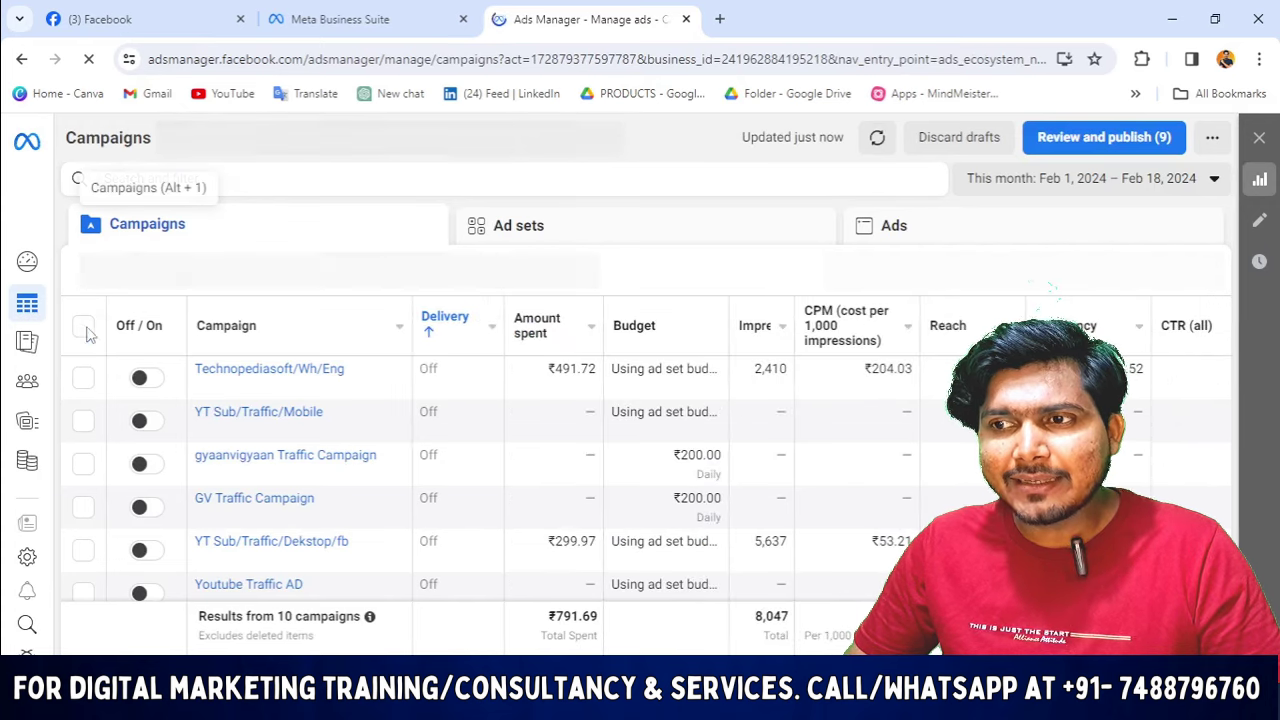
click(106, 275)
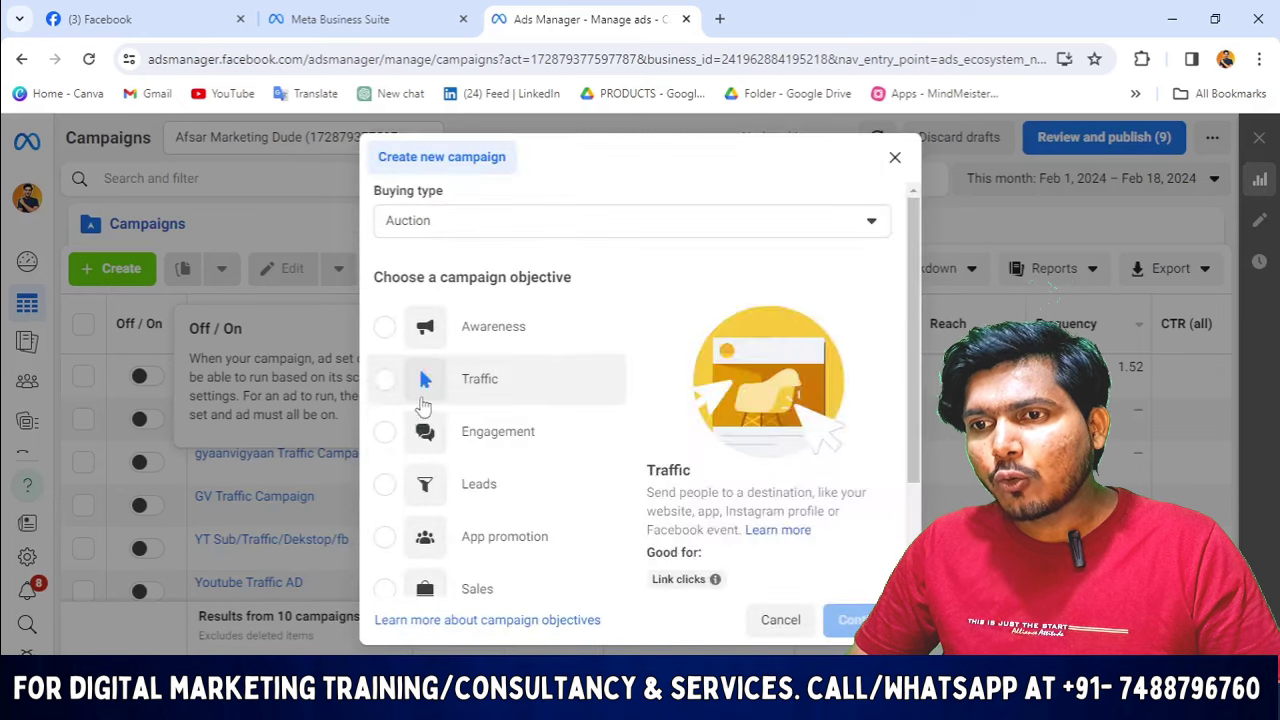
click(425, 392)
click(853, 620)
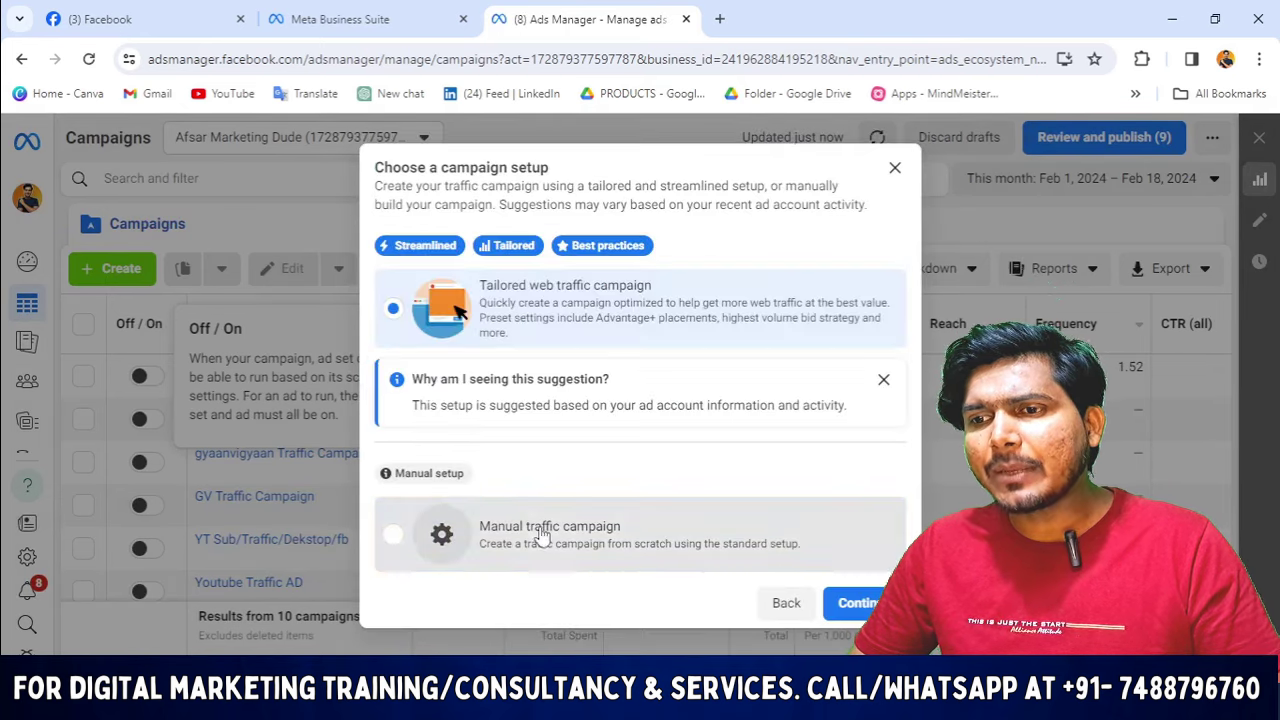
click(545, 533)
click(850, 603)
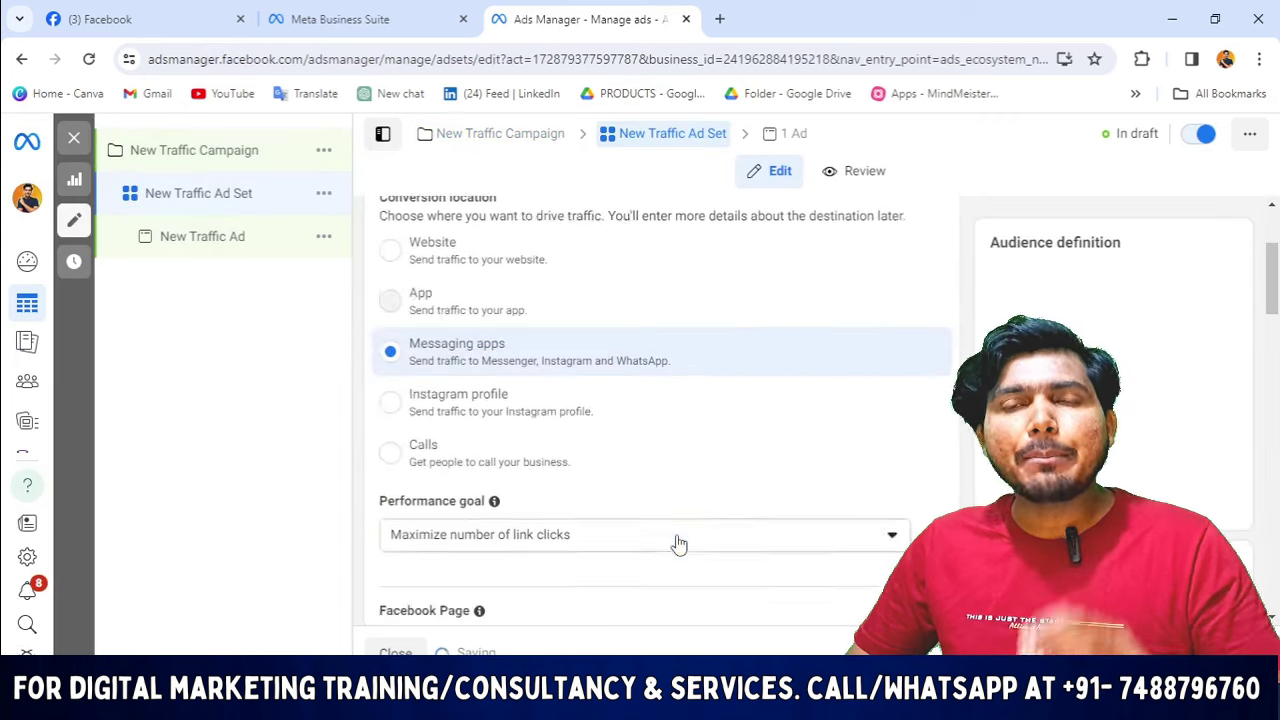
Step: Switch the new traffic ad set from Advantage+ audience to the original audience options
scroll(677, 546, down, 2)
scroll(700, 440, down, 1)
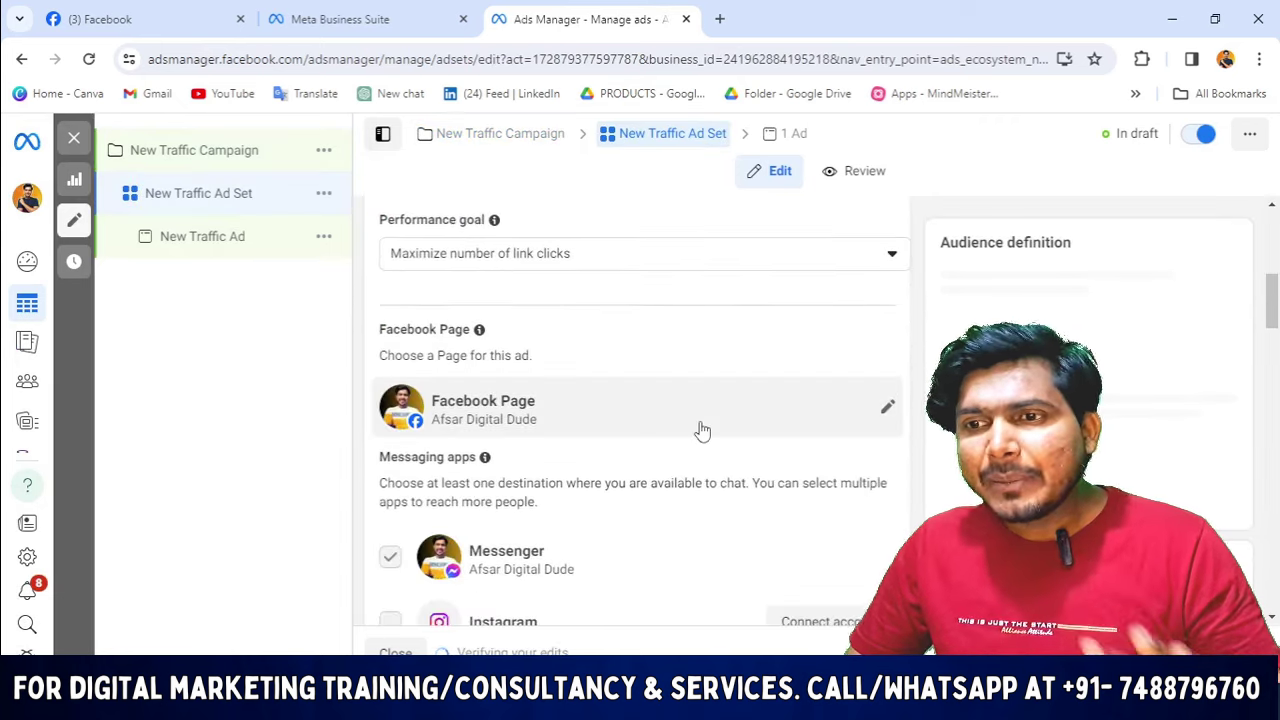
scroll(700, 457, down, 3)
scroll(686, 457, down, 6)
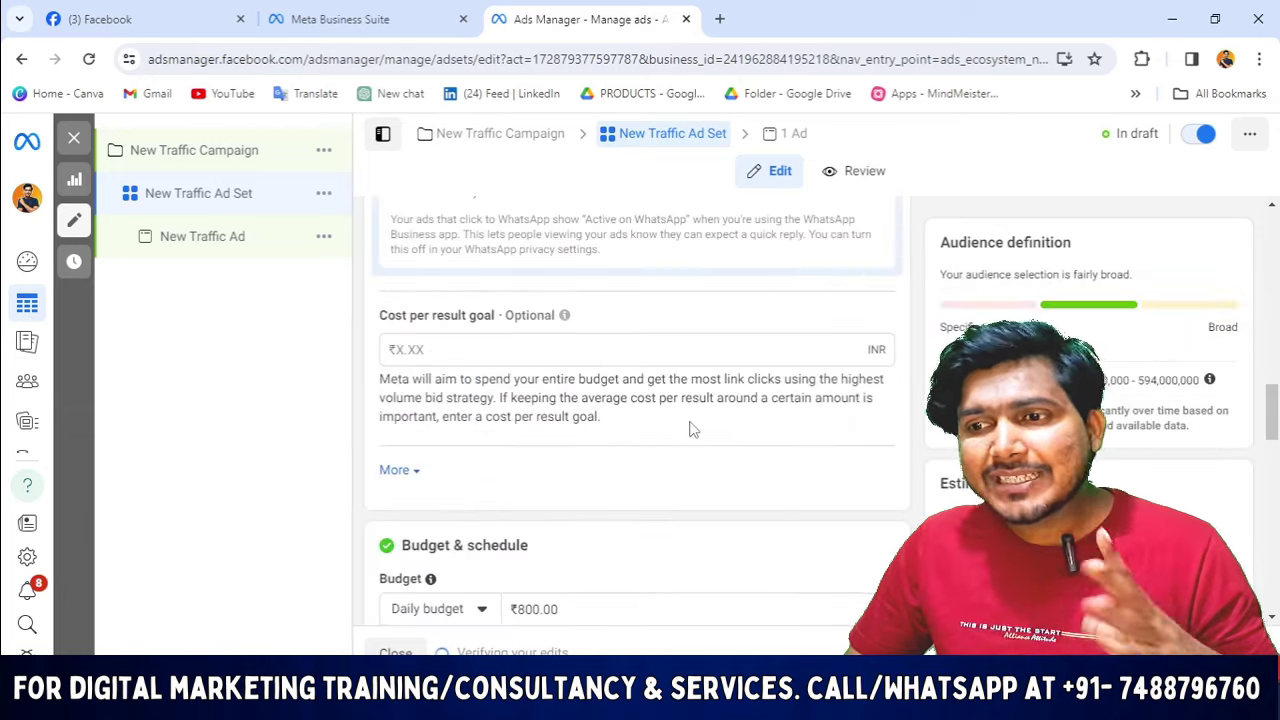
scroll(686, 479, down, 8)
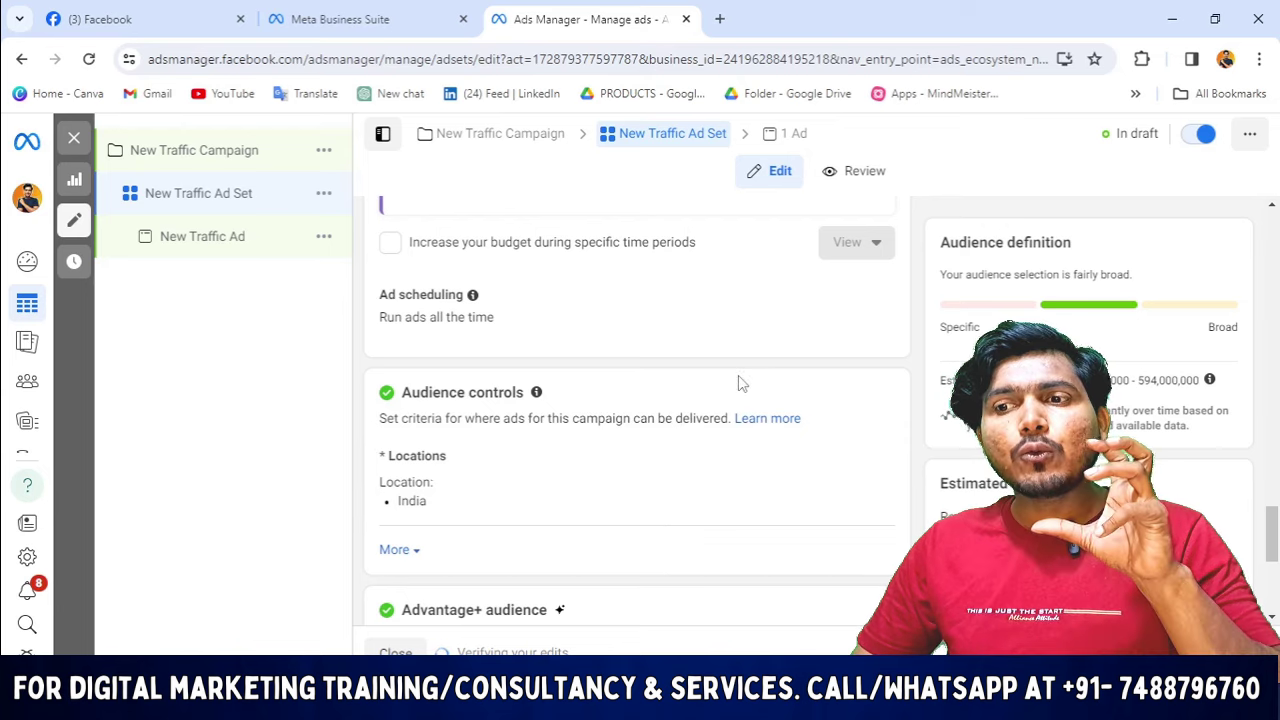
scroll(720, 420, down, 5)
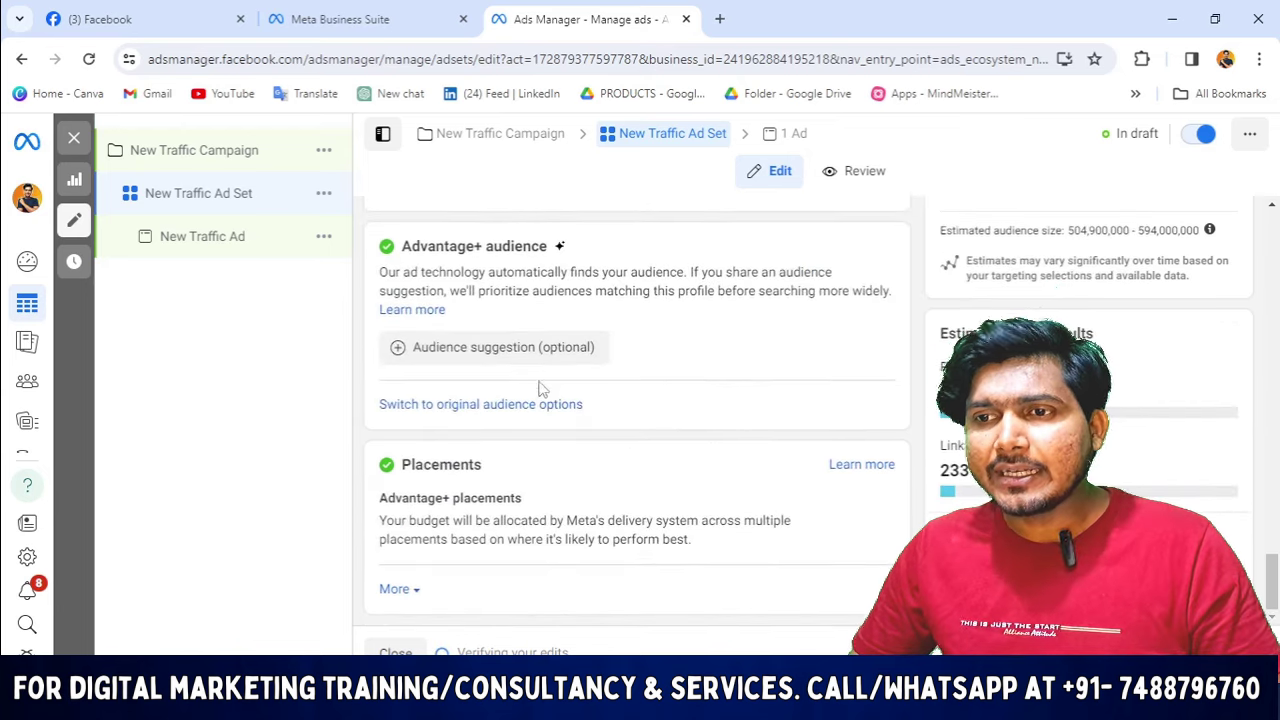
scroll(490, 450, up, 1)
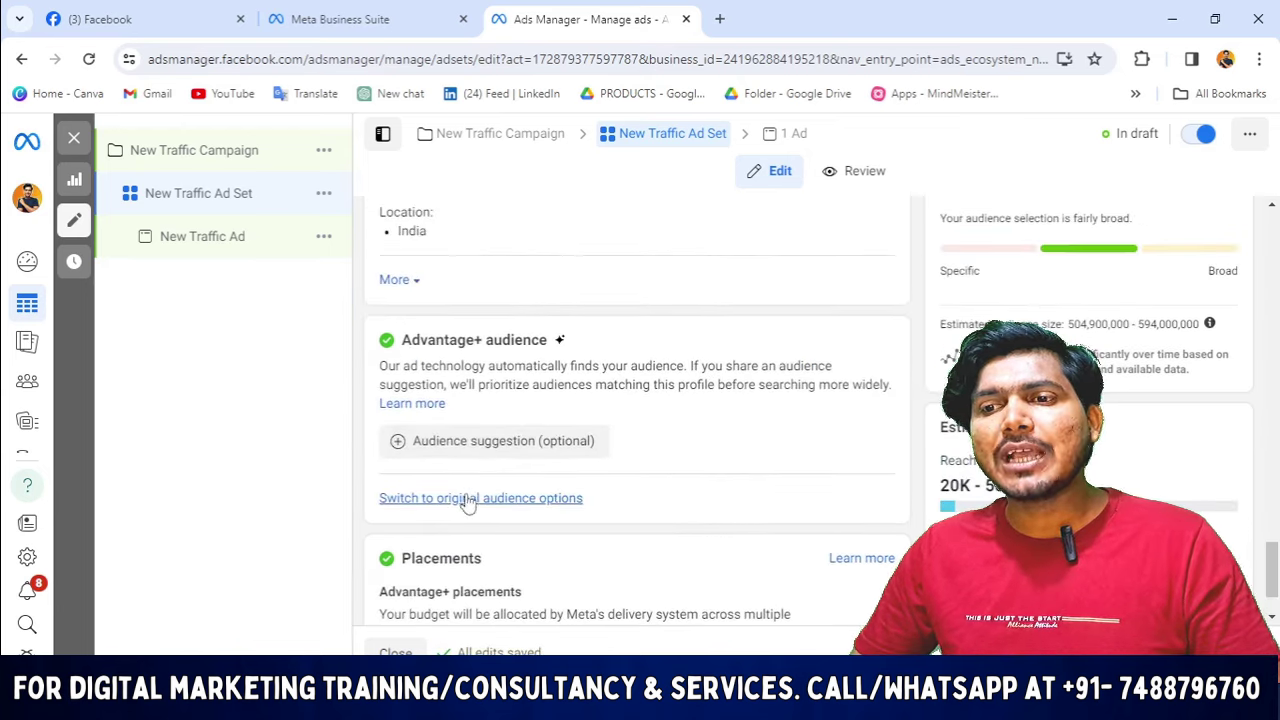
click(464, 497)
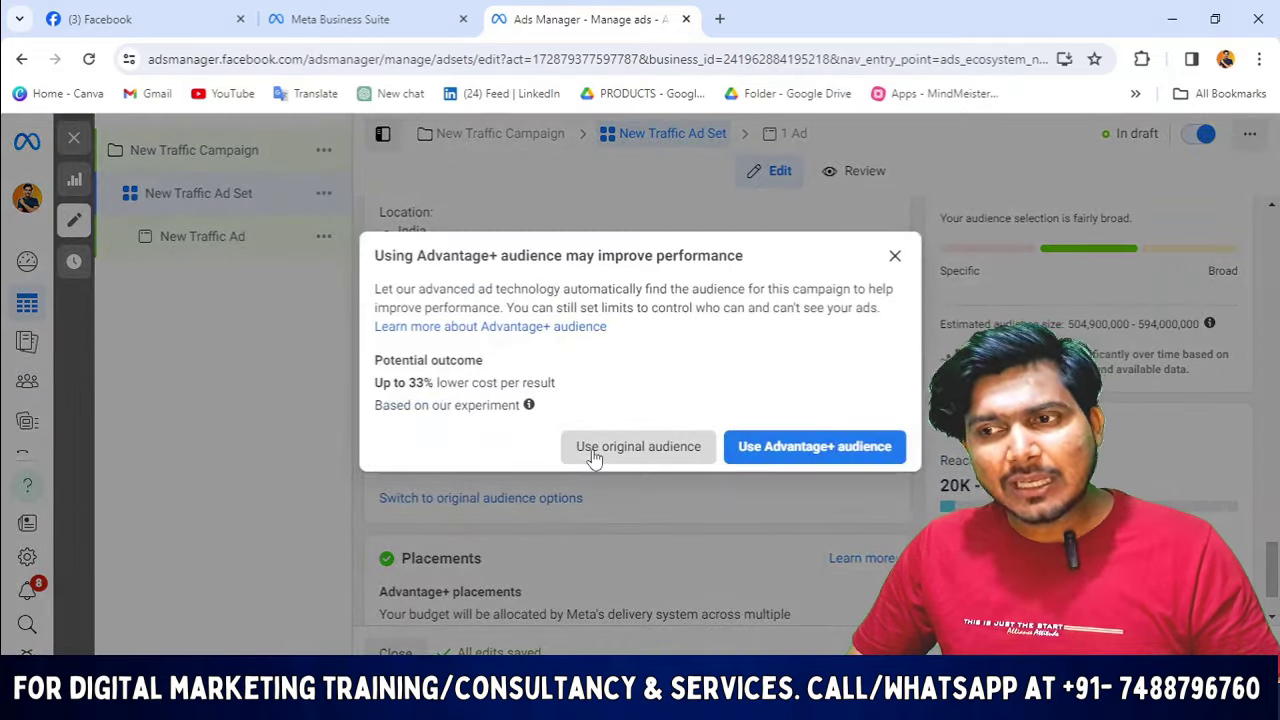
click(594, 451)
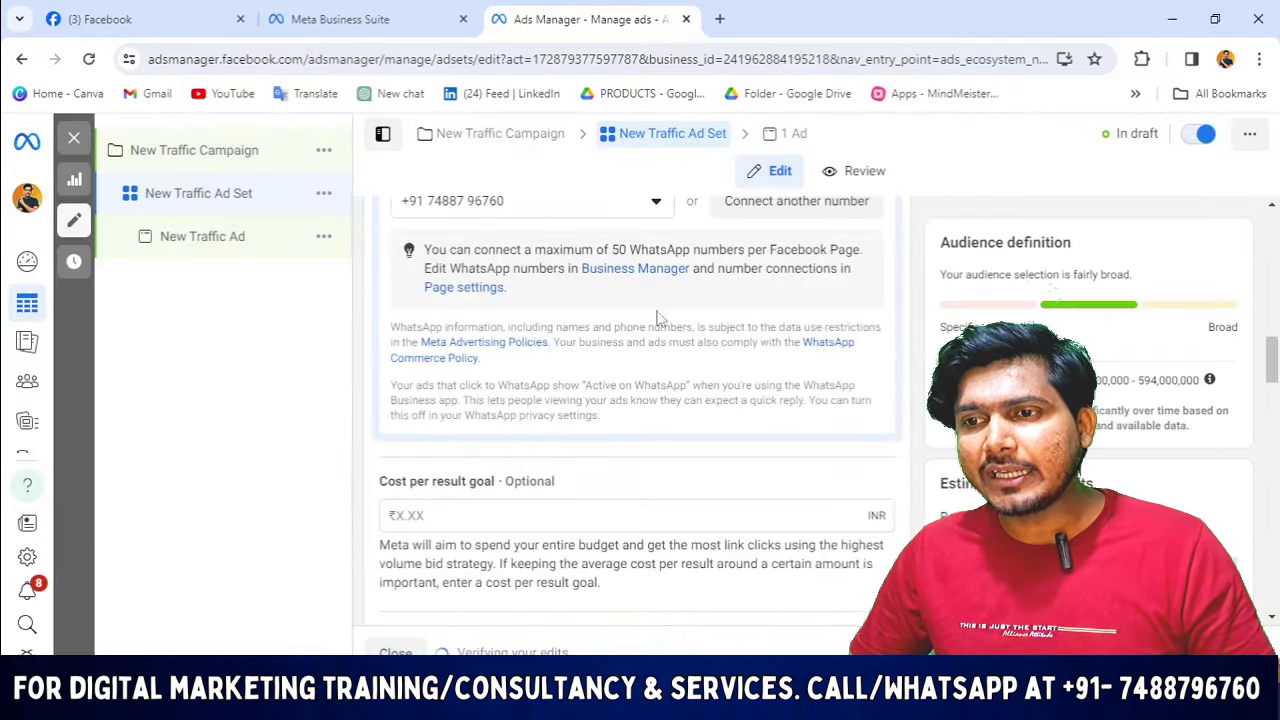
Step: Add LEAD FORM CUSTOME AUDIENCE/TECHNOPEDIA to the ad set's custom audiences
scroll(602, 414, down, 4)
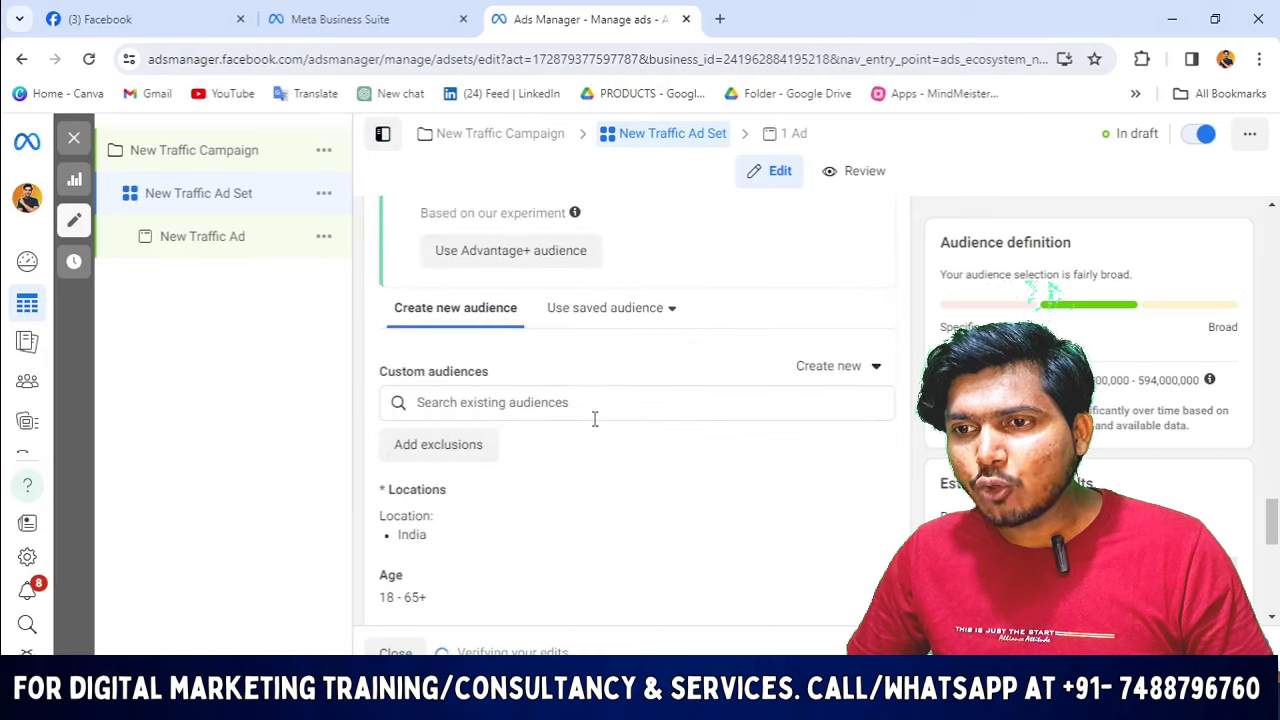
mouse_move(497, 379)
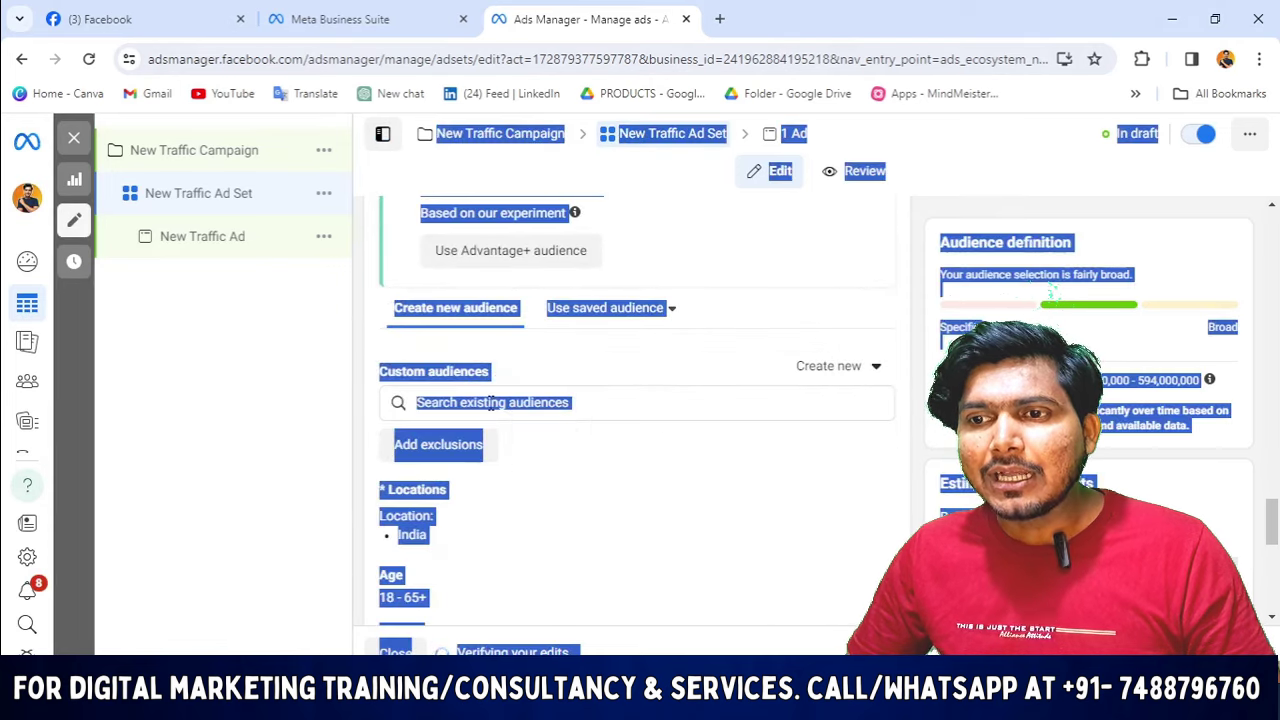
click(584, 400)
scroll(586, 432, down, 1)
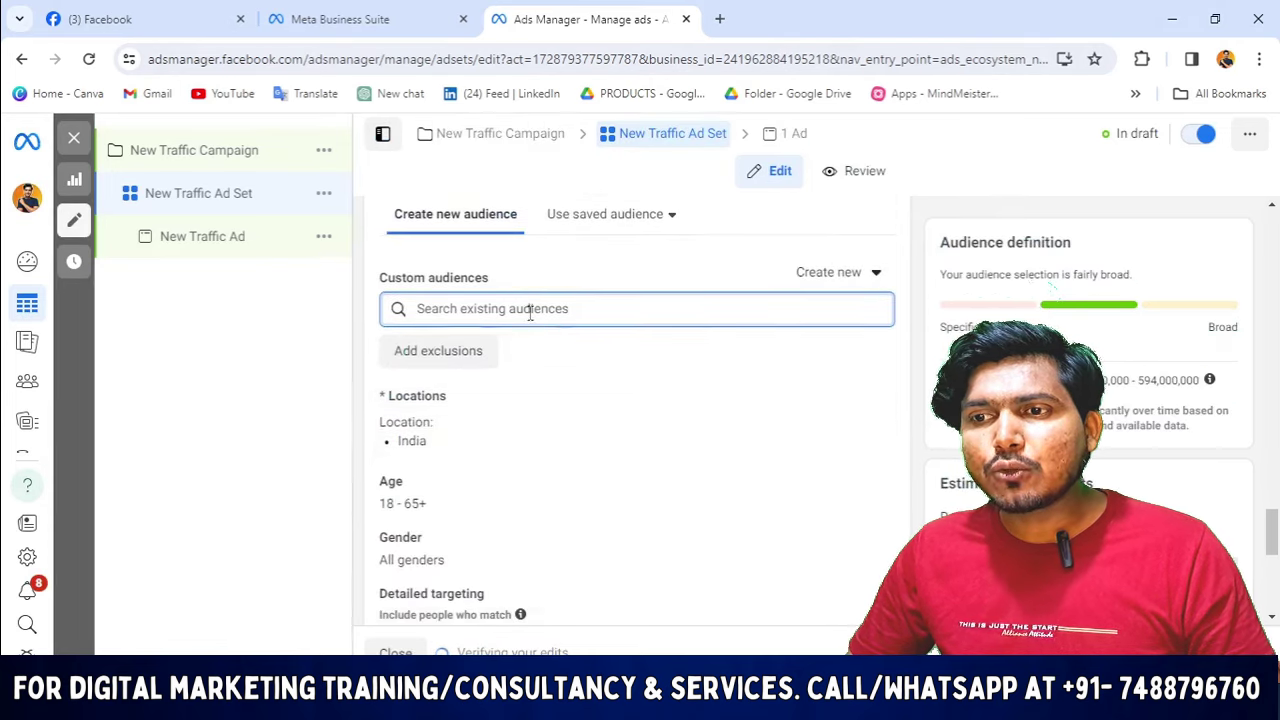
click(529, 308)
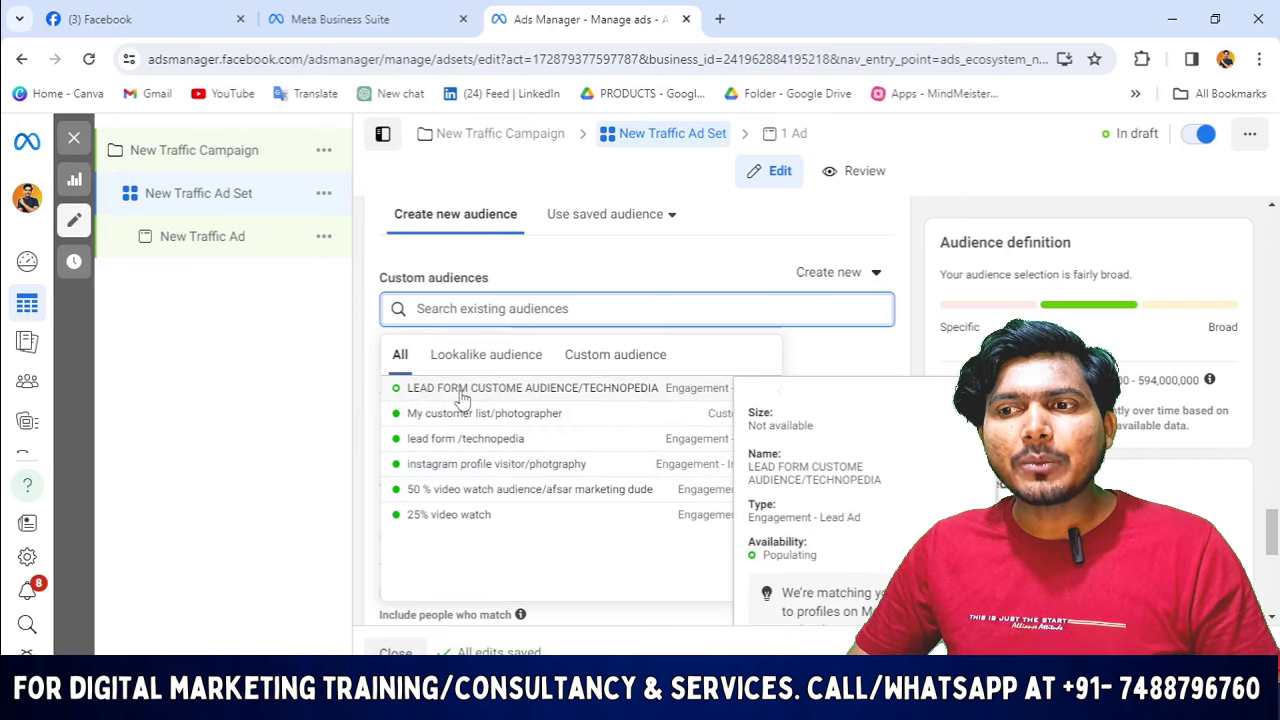
click(462, 390)
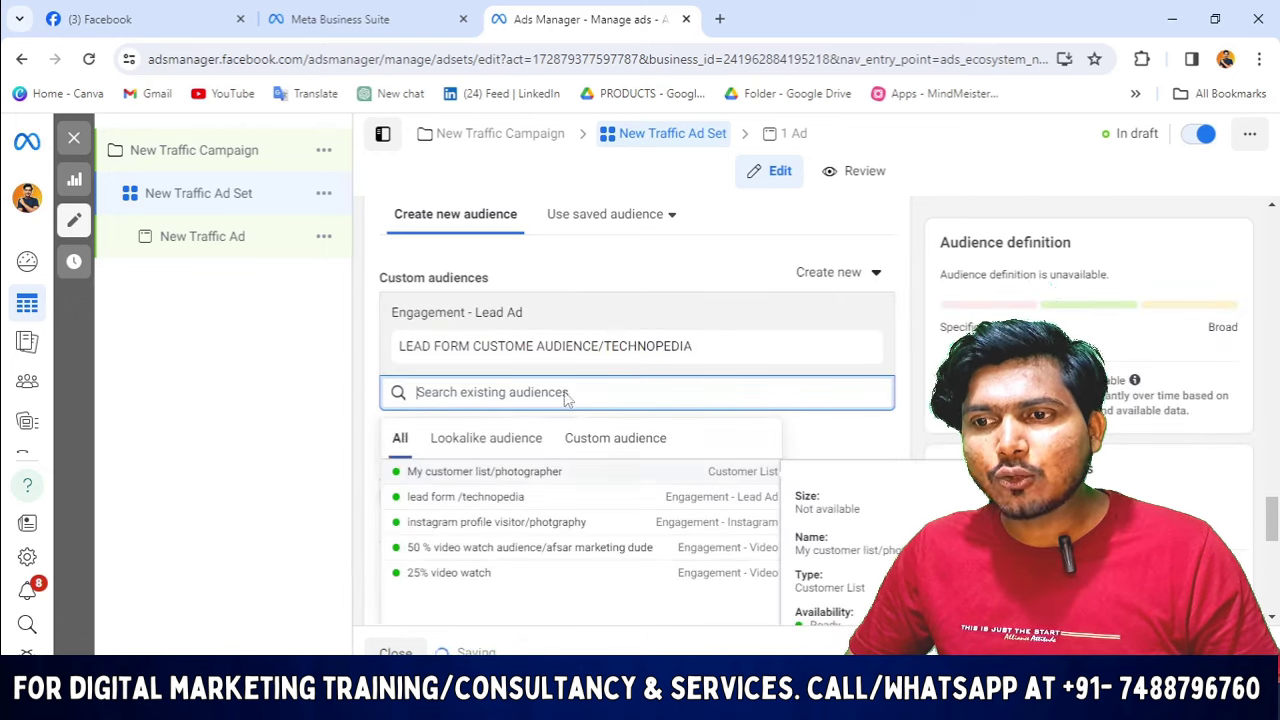
Step: Set the New Traffic Ad Set's placements to Manual placements
click(572, 273)
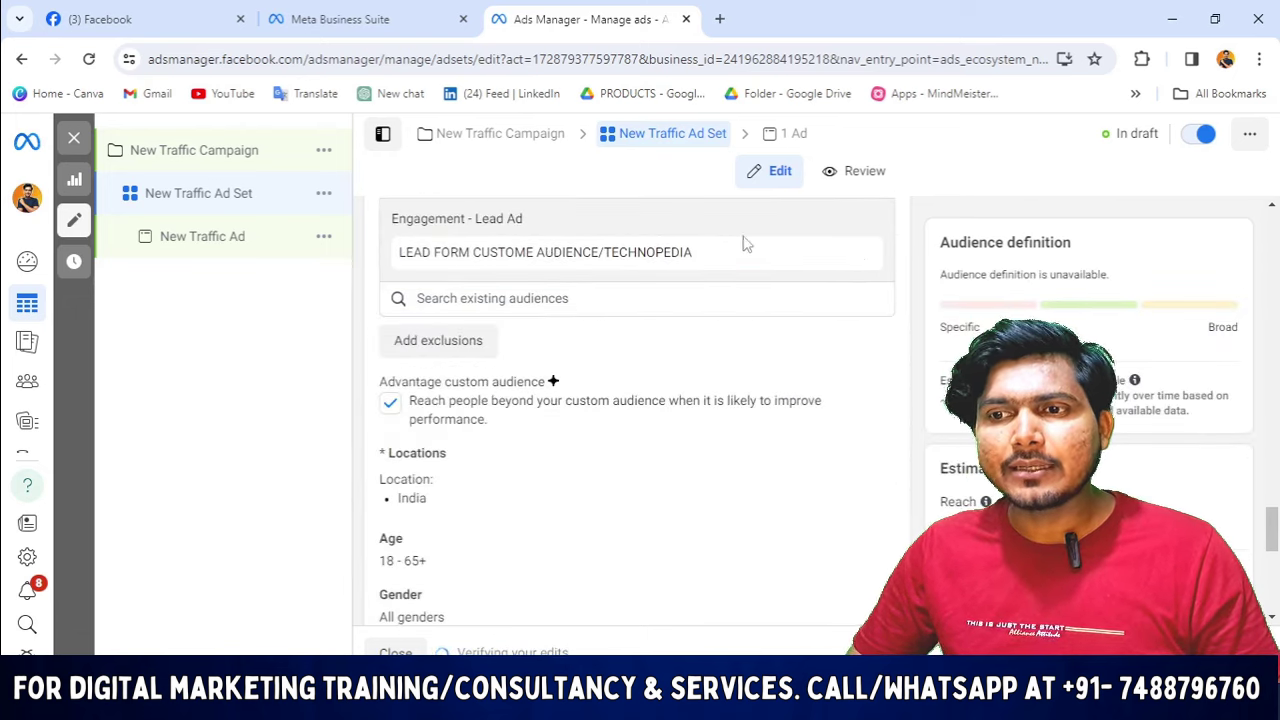
scroll(720, 260, down, 2)
scroll(766, 400, up, 1)
scroll(654, 420, down, 5)
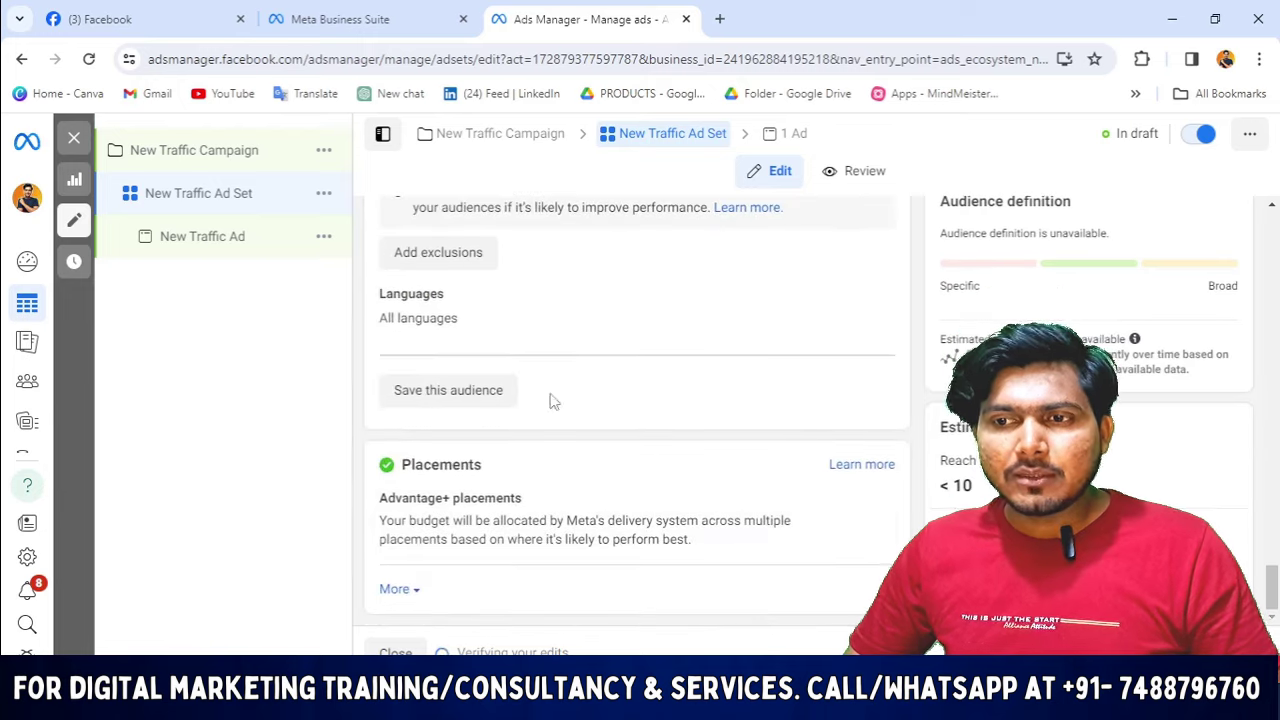
click(872, 500)
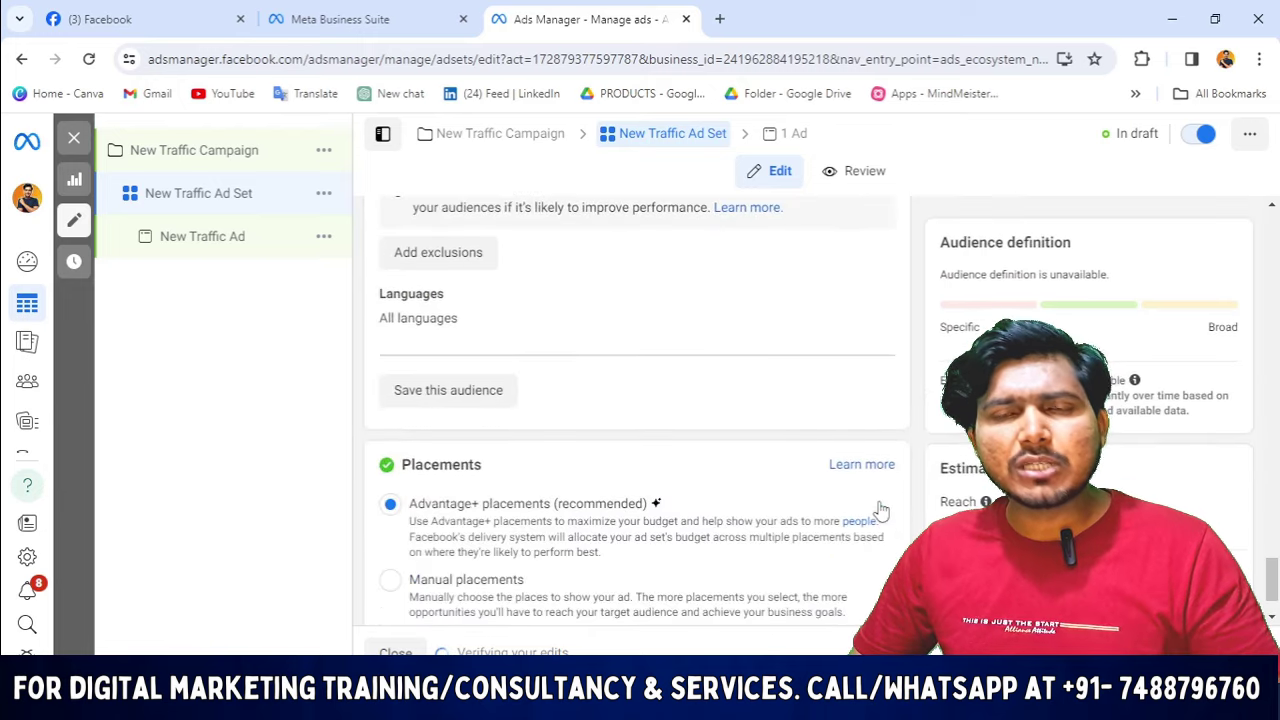
scroll(663, 523, down, 1)
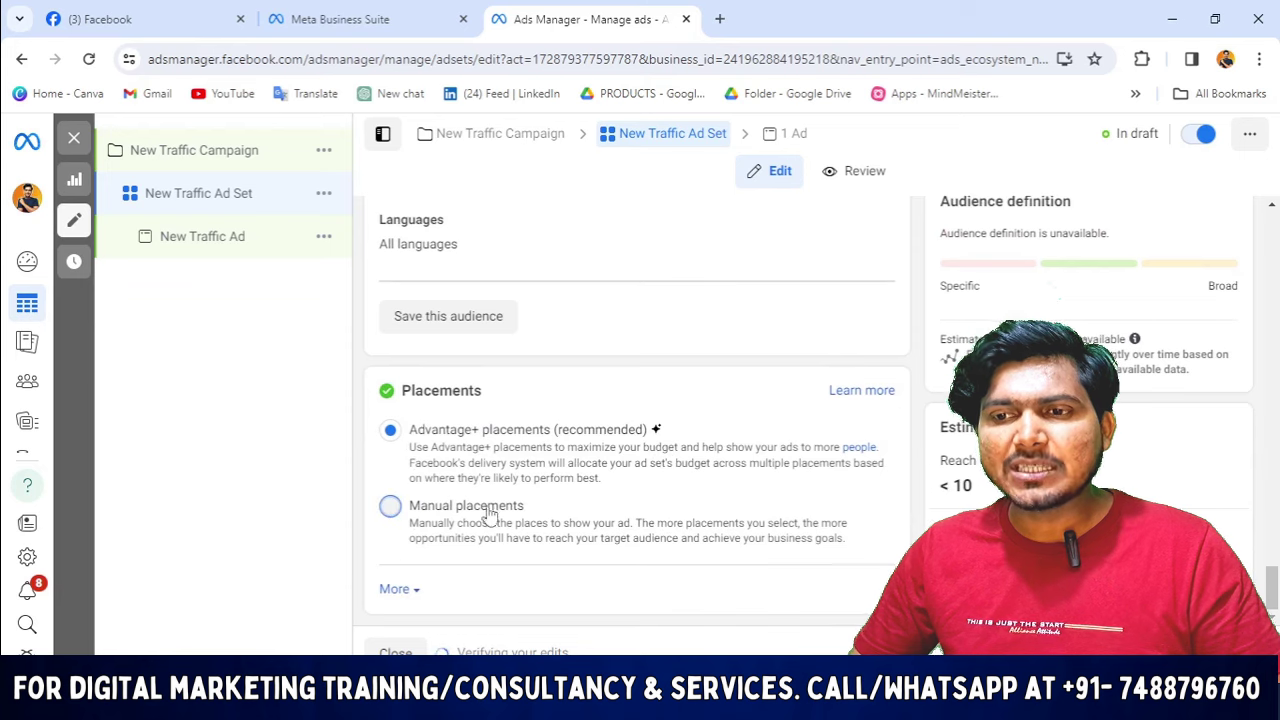
click(747, 528)
scroll(747, 528, down, 1)
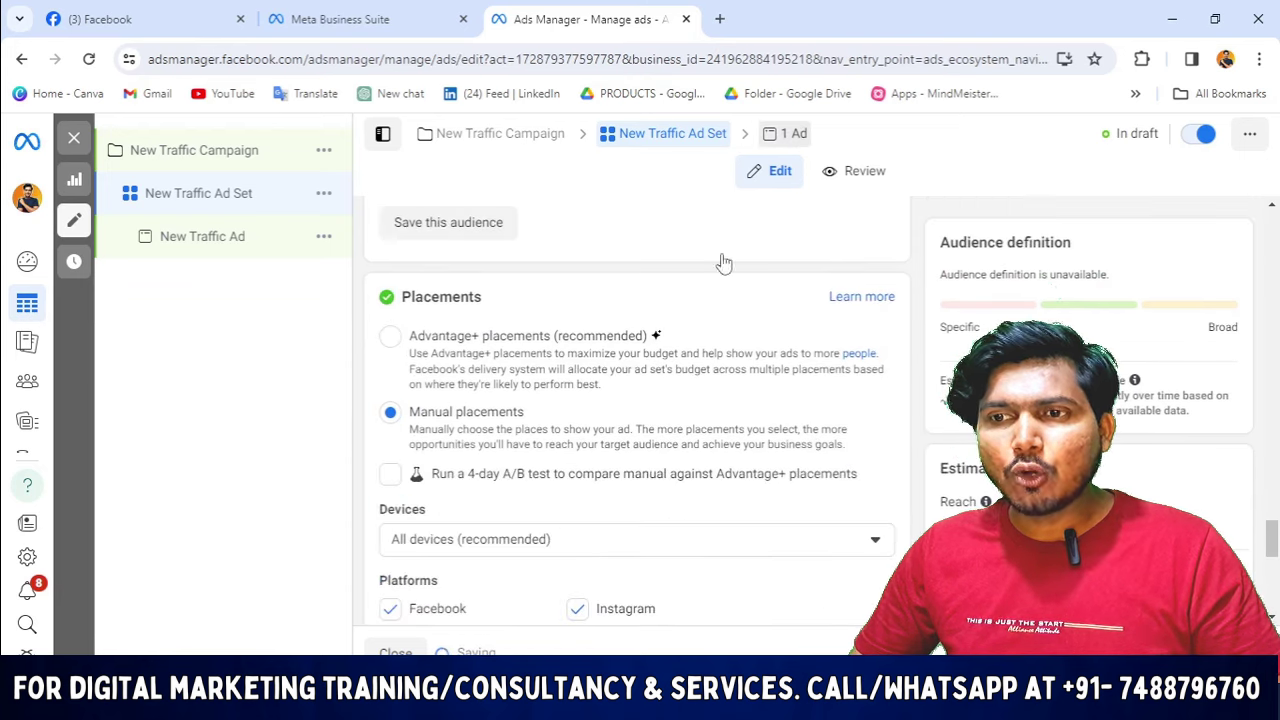
Step: Open New Traffic Ad and review its Instagram account, ad setup, ad creative, message template and tracking settings
click(202, 236)
scroll(643, 526, down, 5)
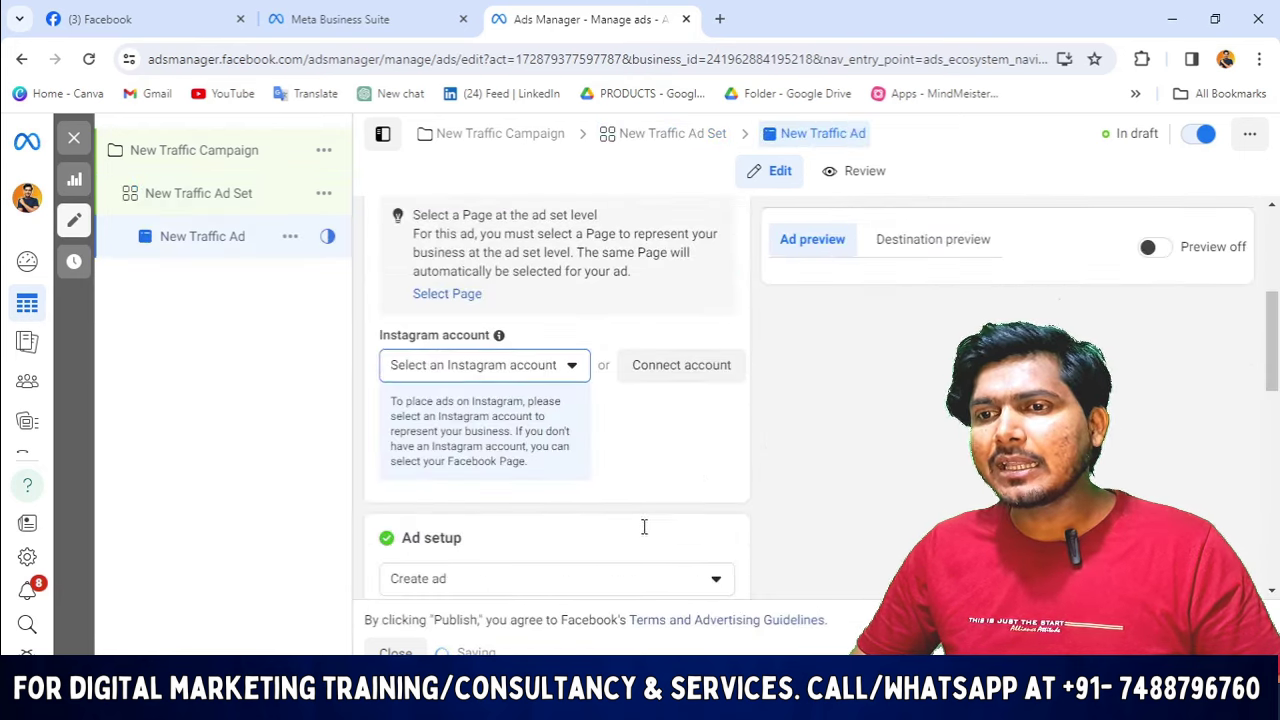
scroll(597, 450, down, 15)
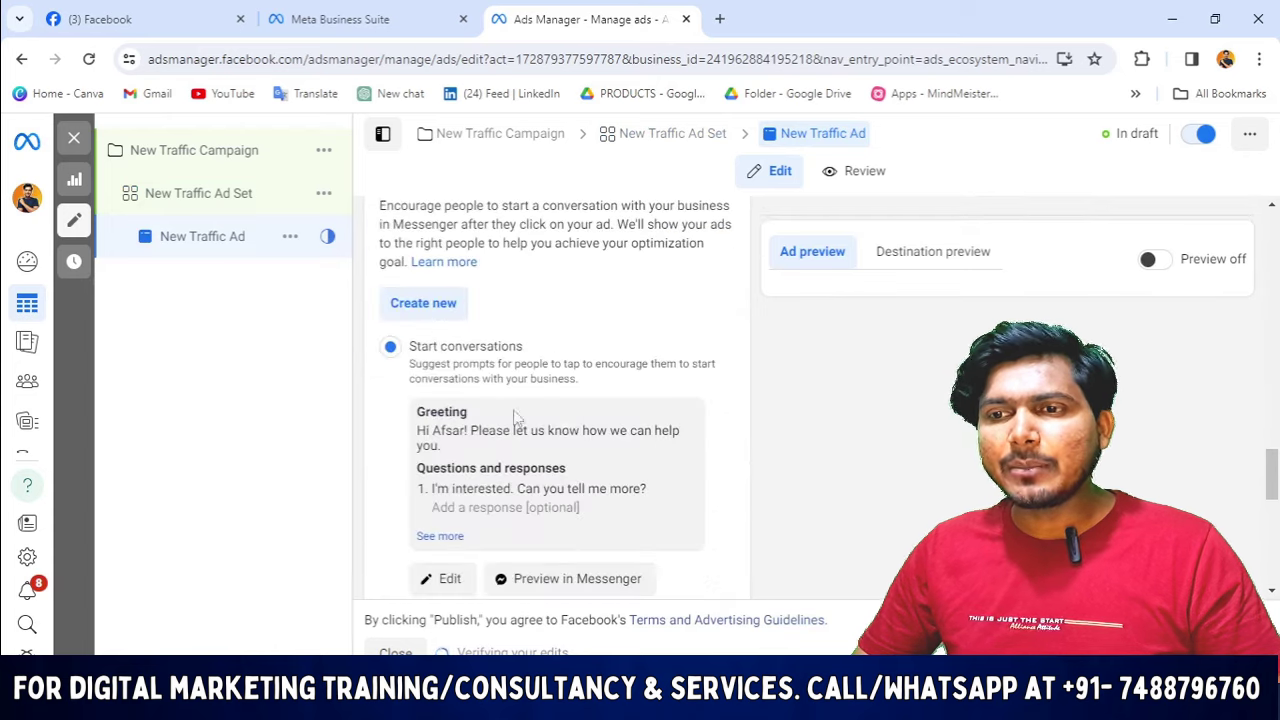
scroll(527, 347, up, 4)
scroll(527, 400, down, 4)
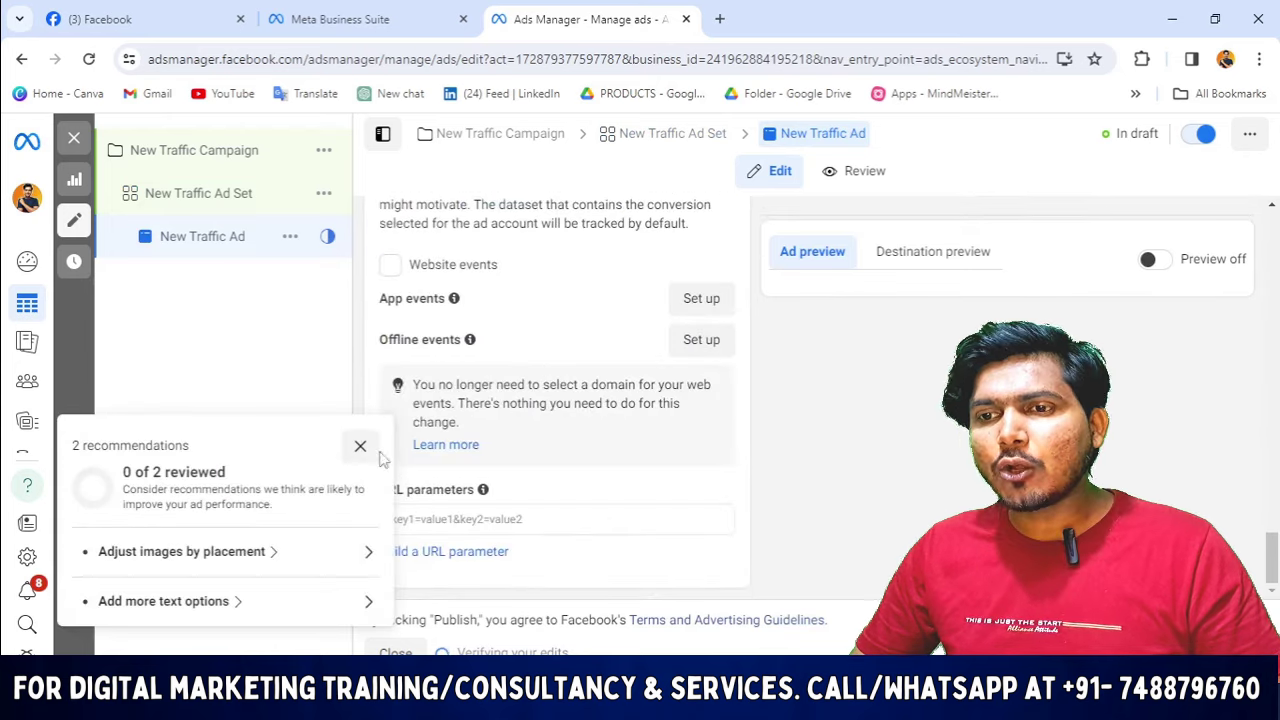
scroll(560, 400, up, 4)
scroll(592, 358, up, 8)
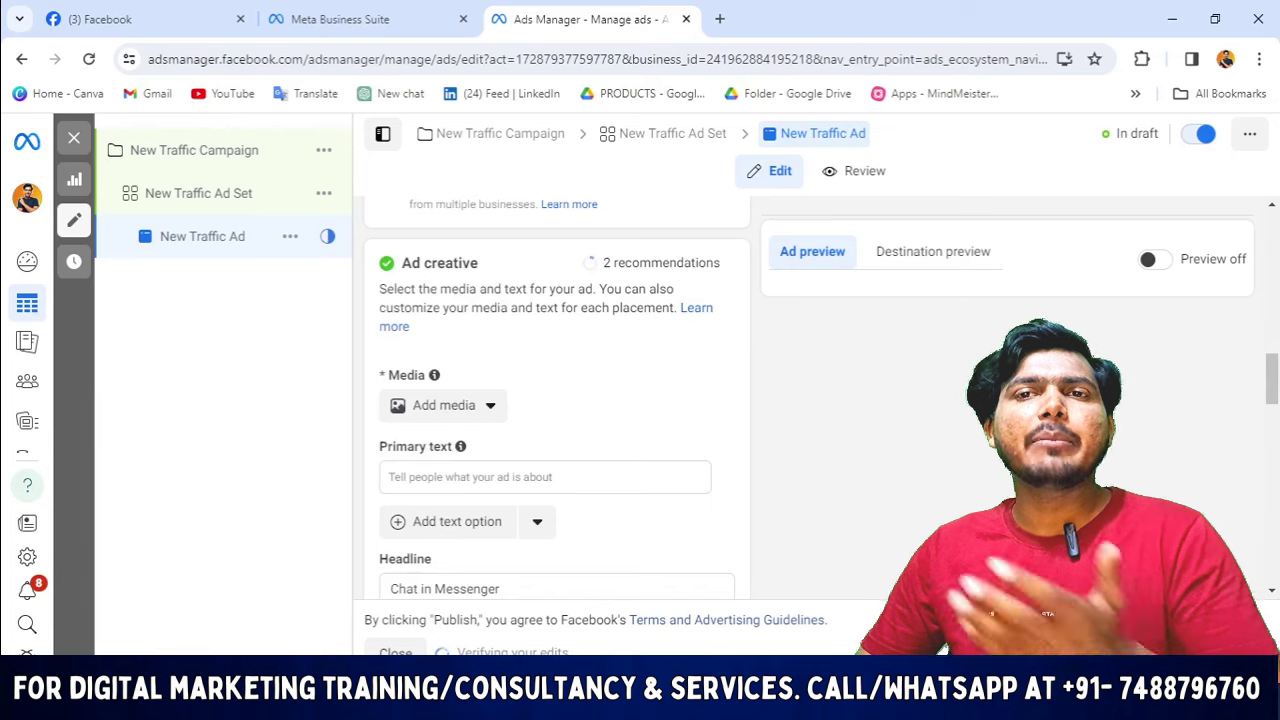
scroll(843, 526, up, 10)
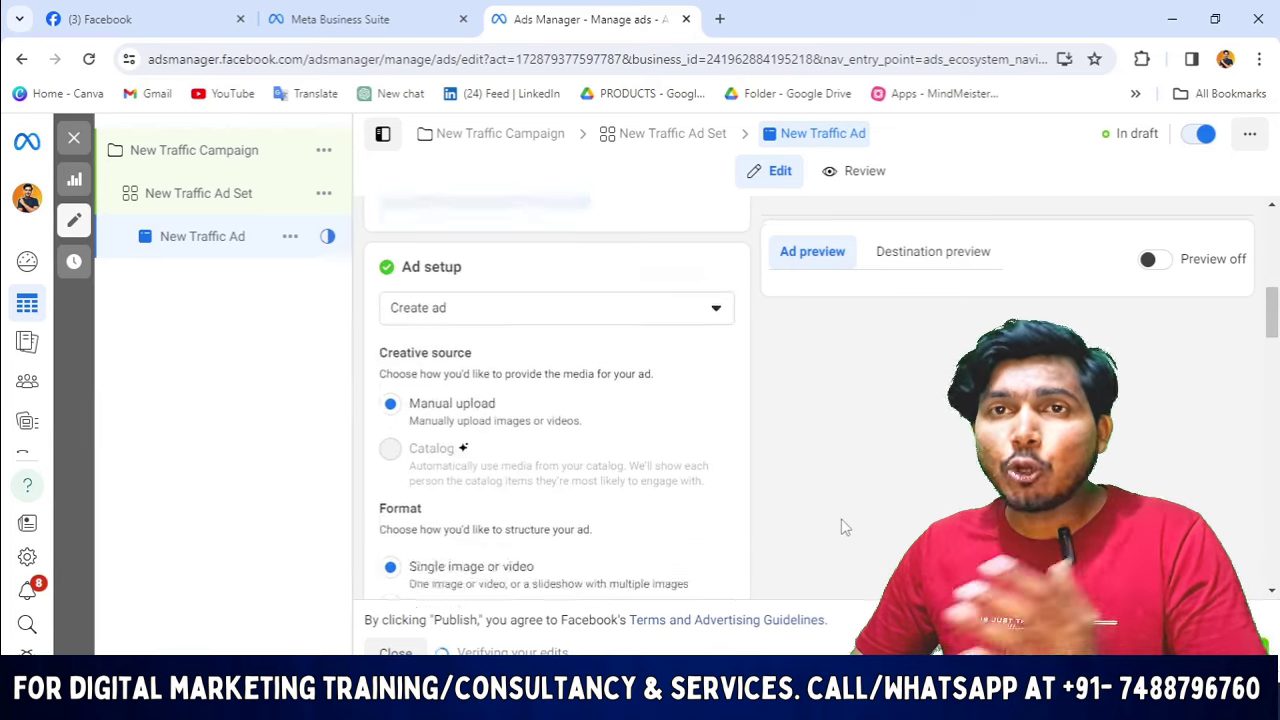
scroll(843, 526, up, 1)
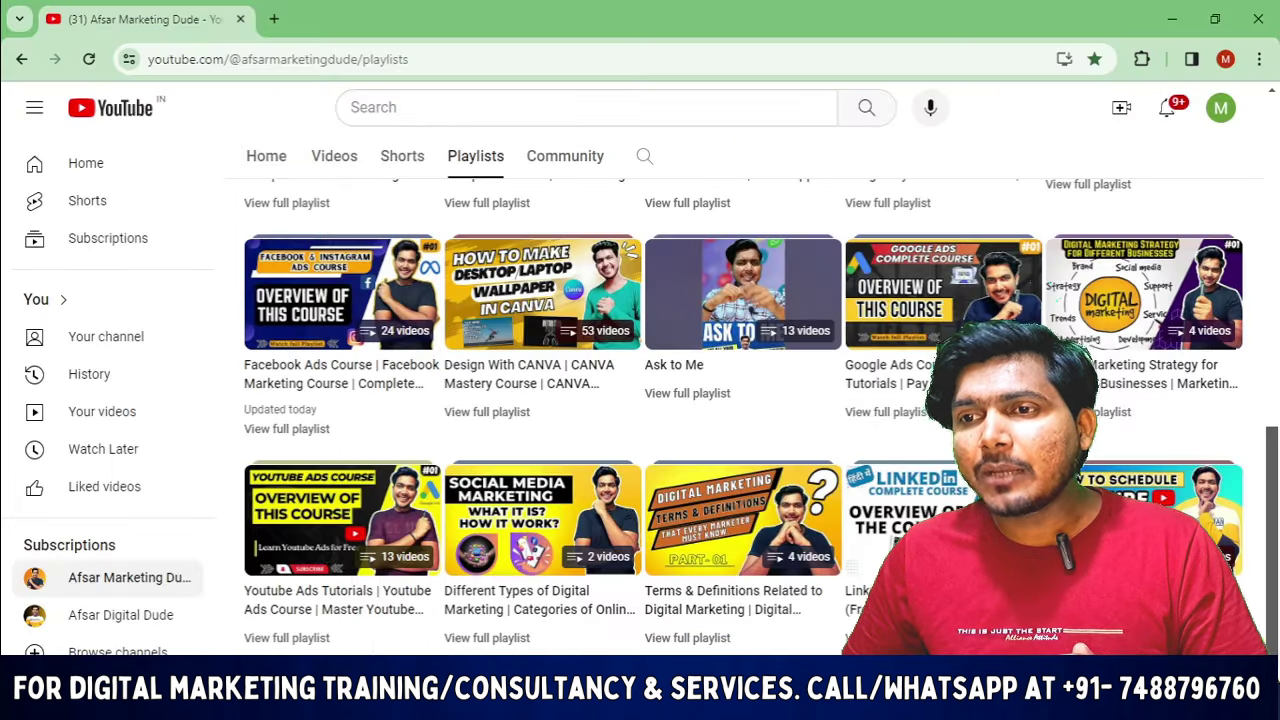
Step: Switch to YouTube and look over the marketing channel's home page
scroll(457, 186, up, 5)
click(268, 272)
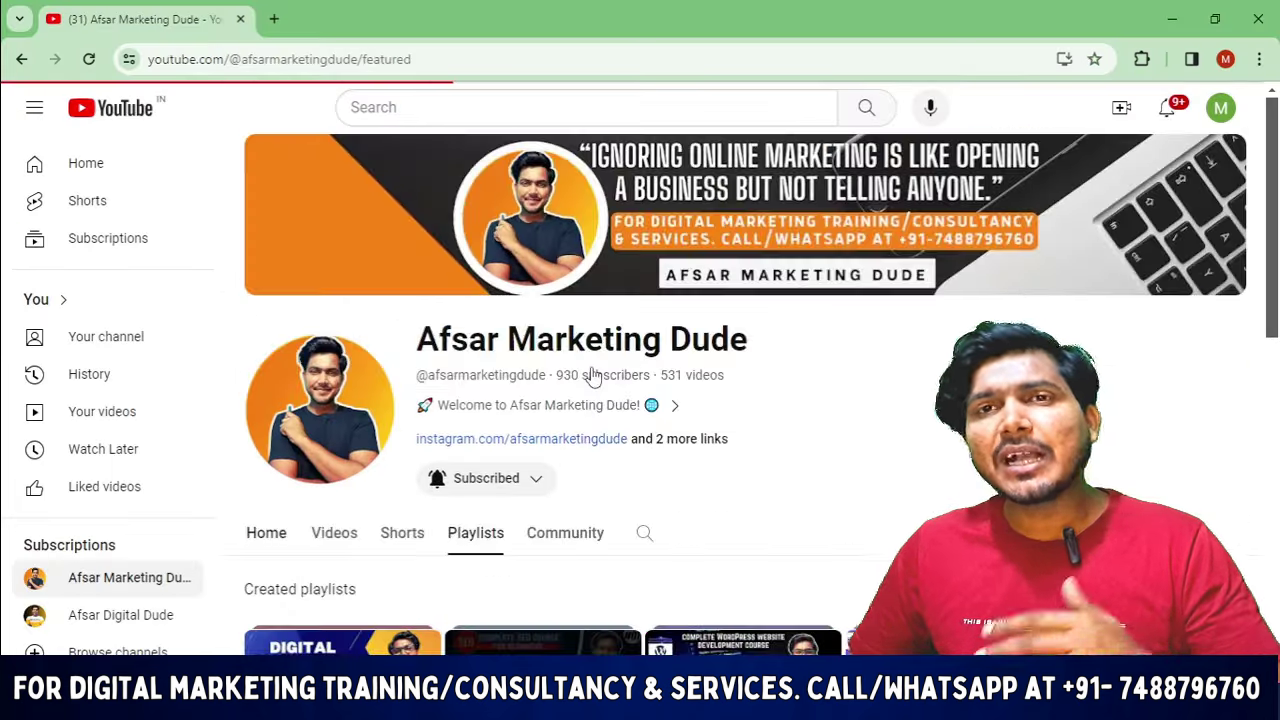
scroll(671, 429, down, 4)
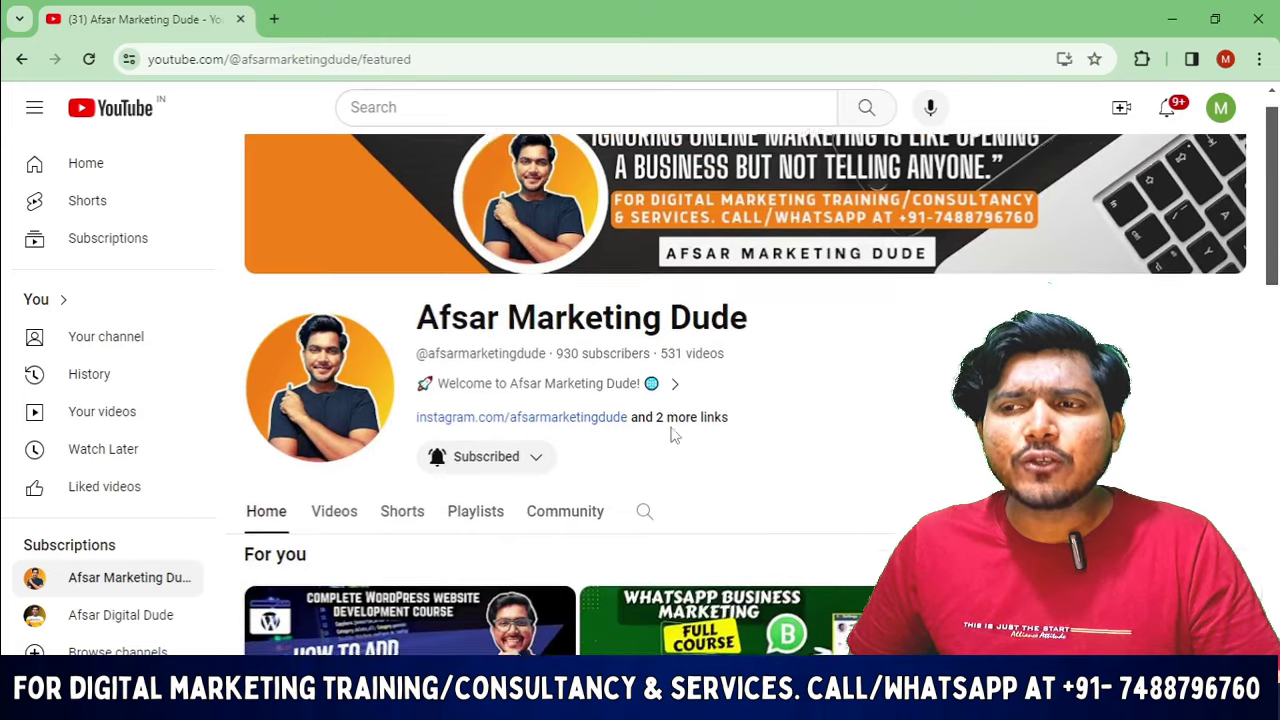
Step: Open the channel's list of videos and browse through the latest and older uploads
click(333, 158)
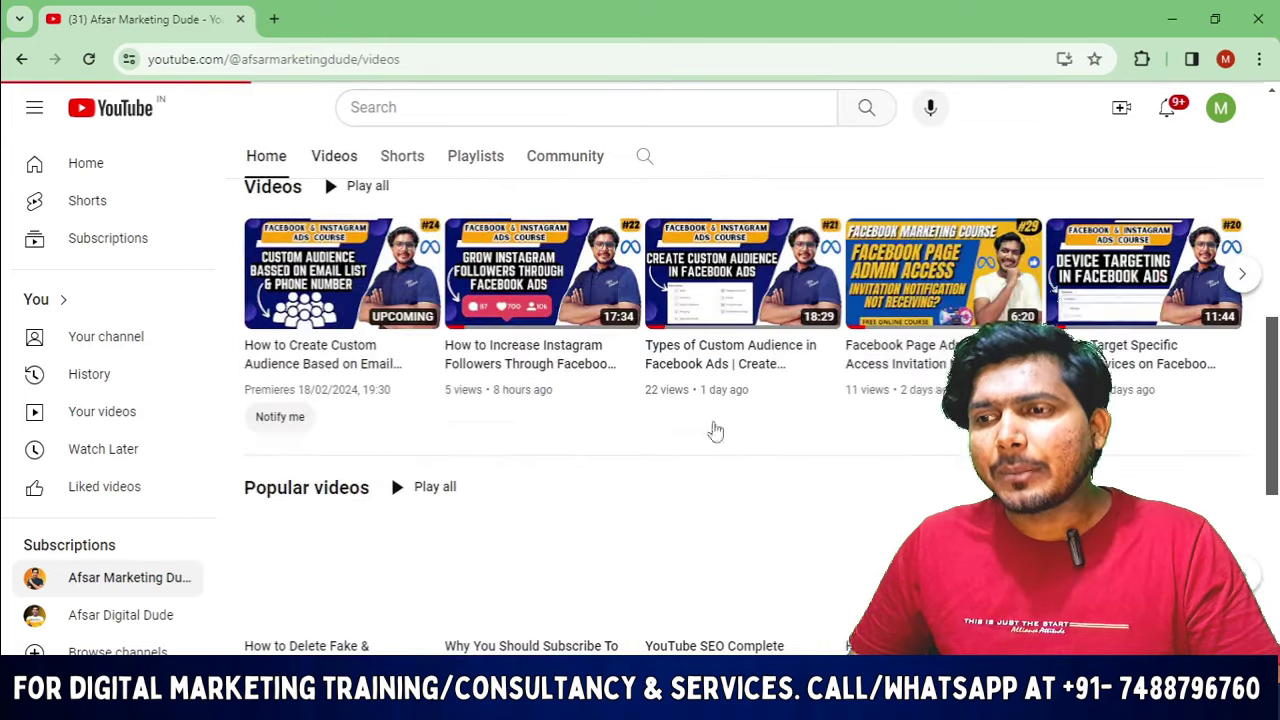
scroll(720, 430, up, 4)
scroll(738, 440, down, 12)
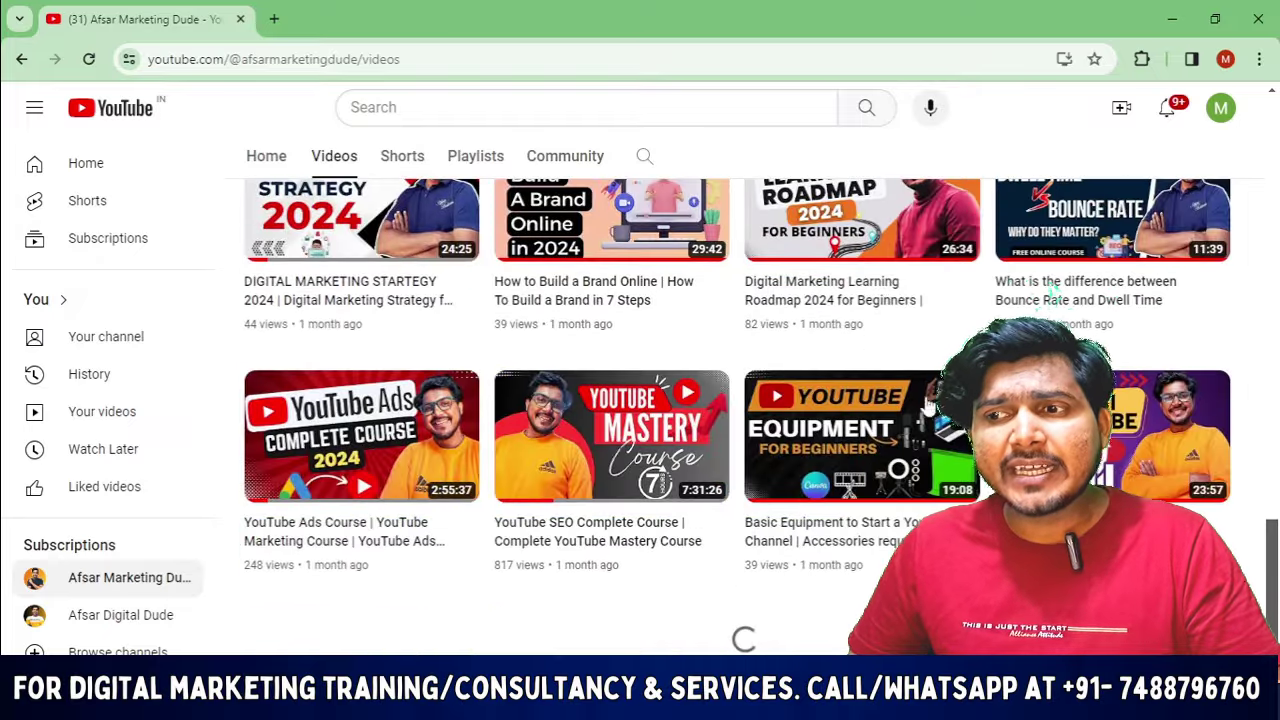
scroll(751, 648, down, 8)
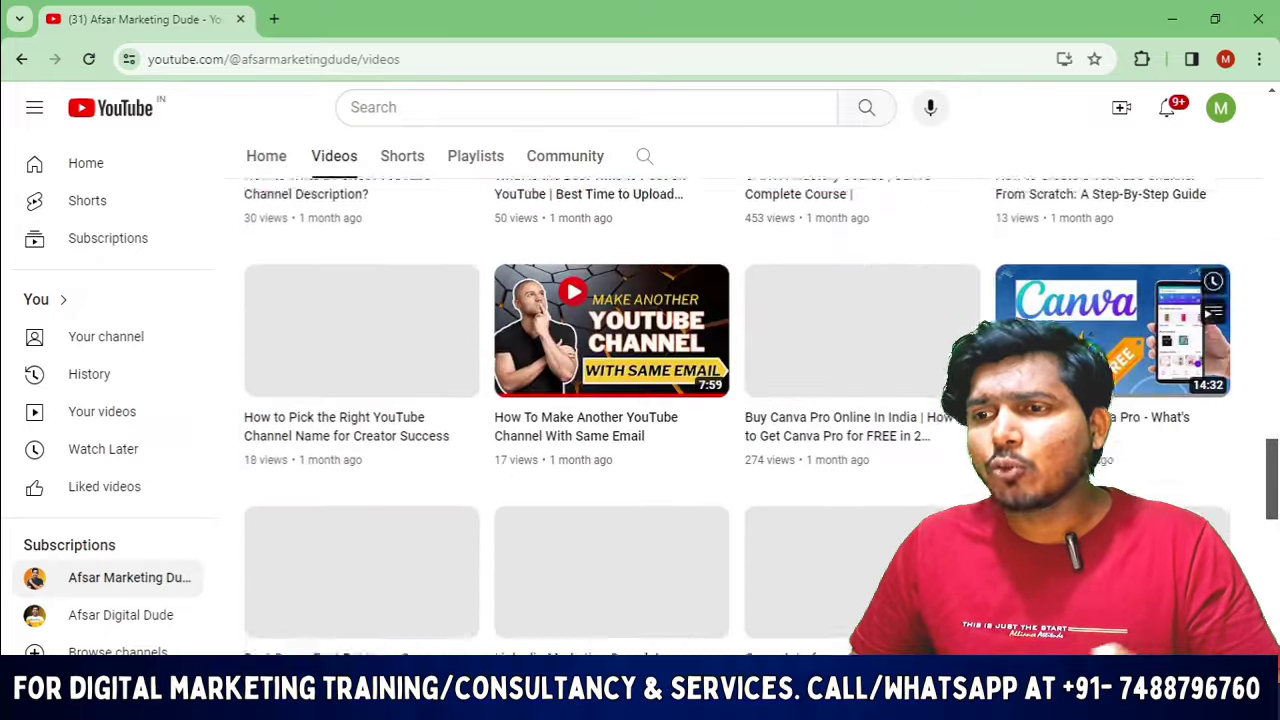
scroll(738, 396, down, 8)
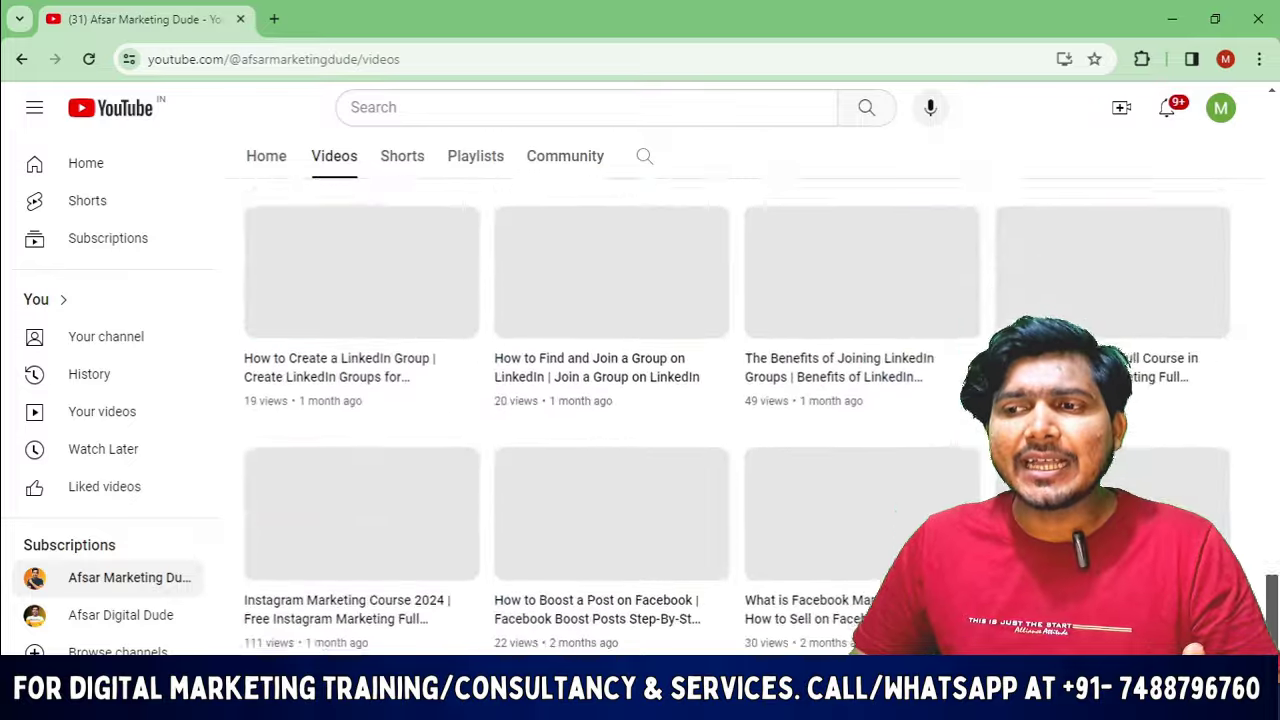
scroll(1118, 484, up, 20)
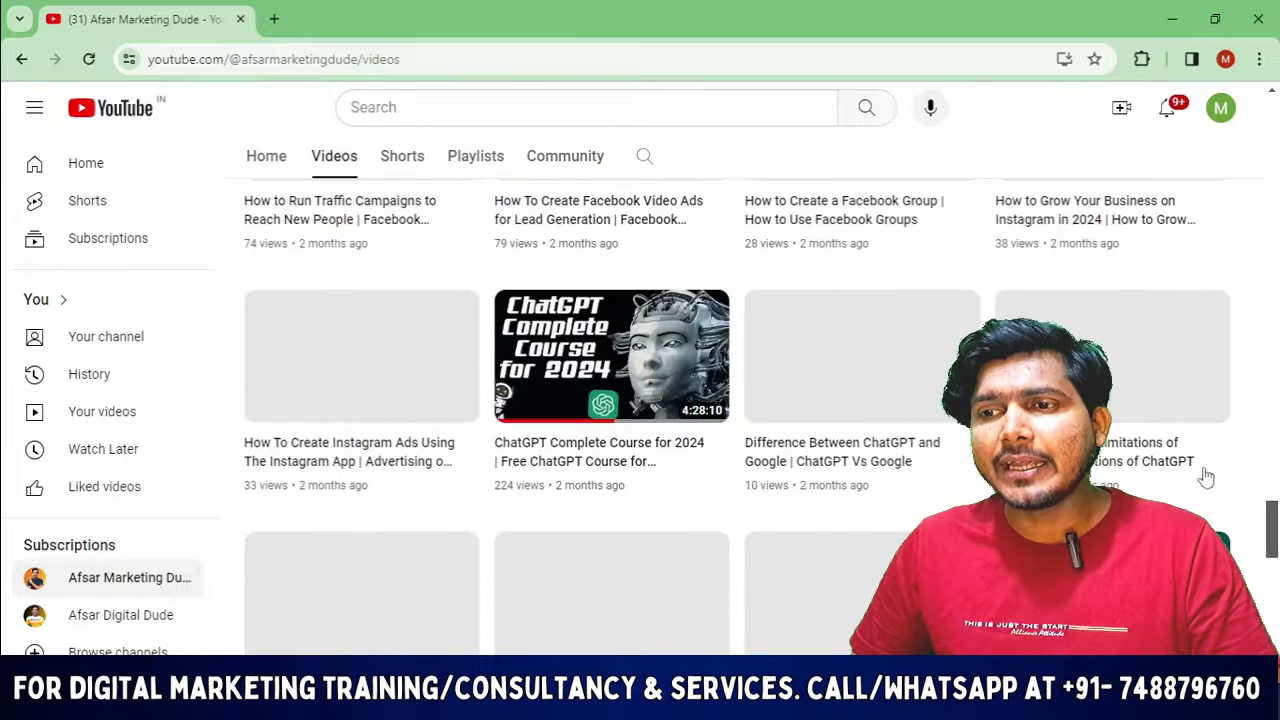
scroll(916, 368, down, 3)
scroll(916, 368, down, 15)
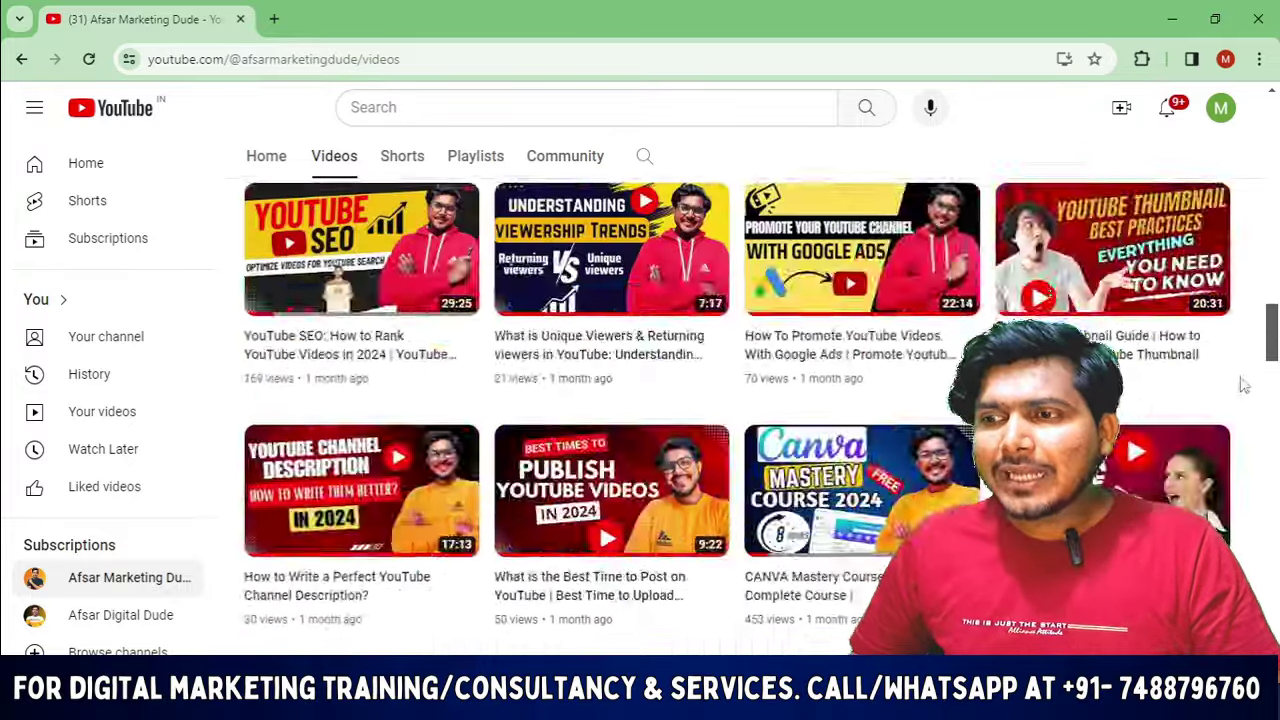
scroll(738, 416, down, 20)
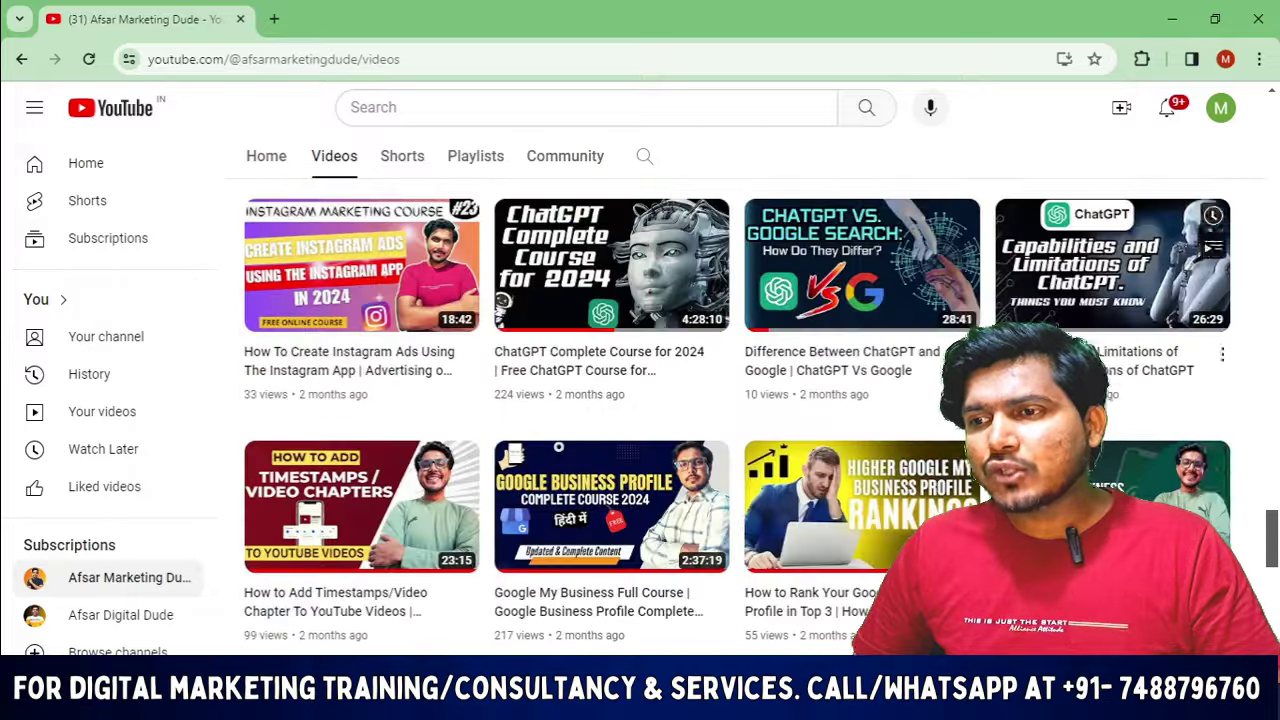
scroll(738, 416, down, 6)
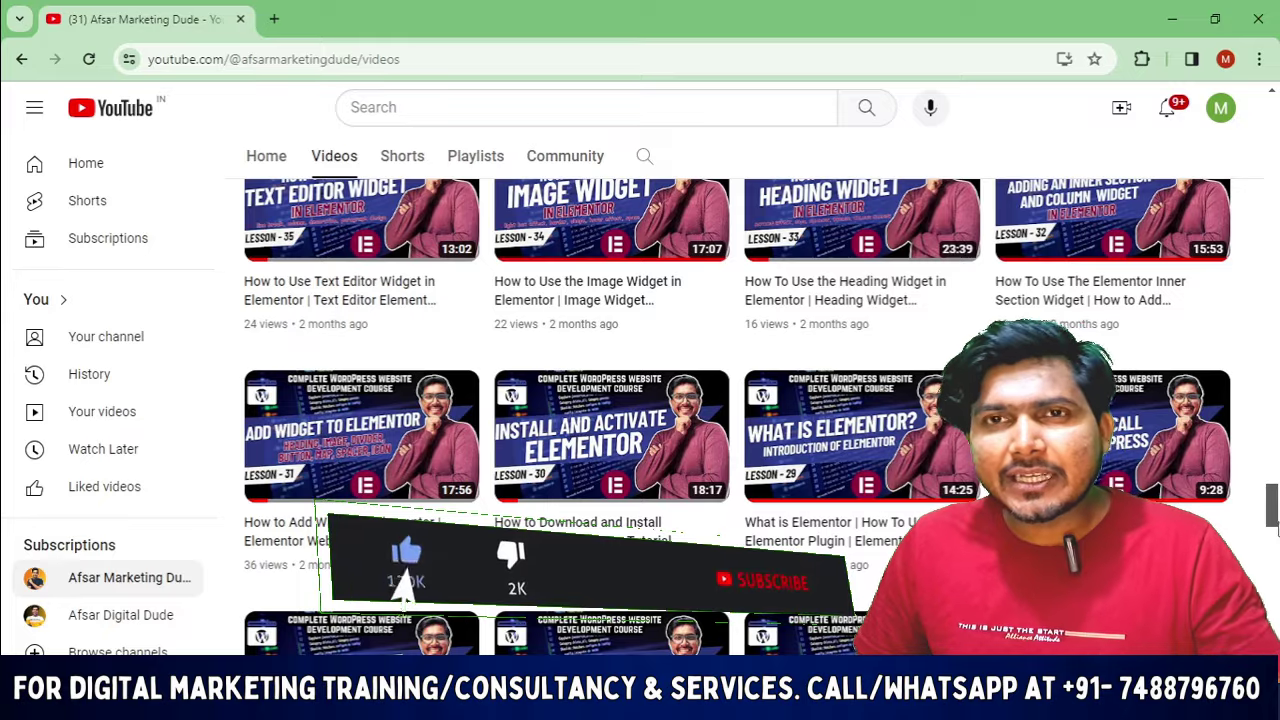
scroll(900, 493, up, 3)
scroll(900, 493, up, 15)
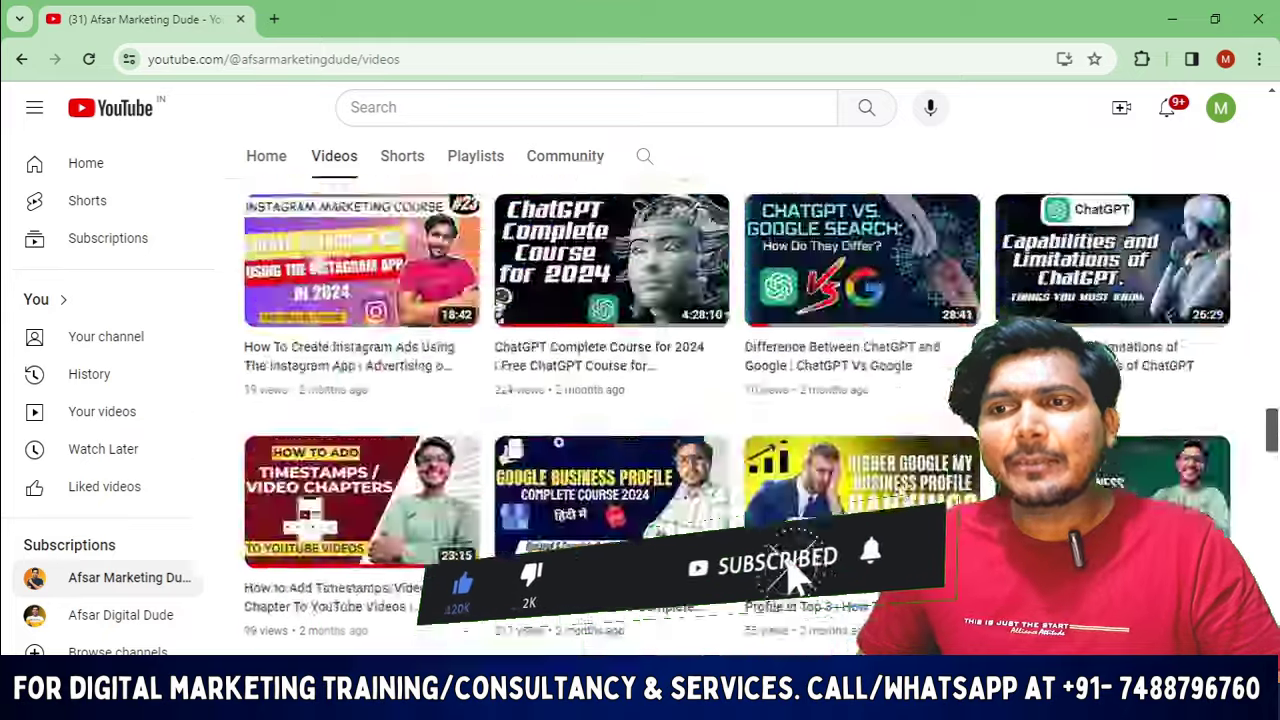
scroll(900, 494, up, 5)
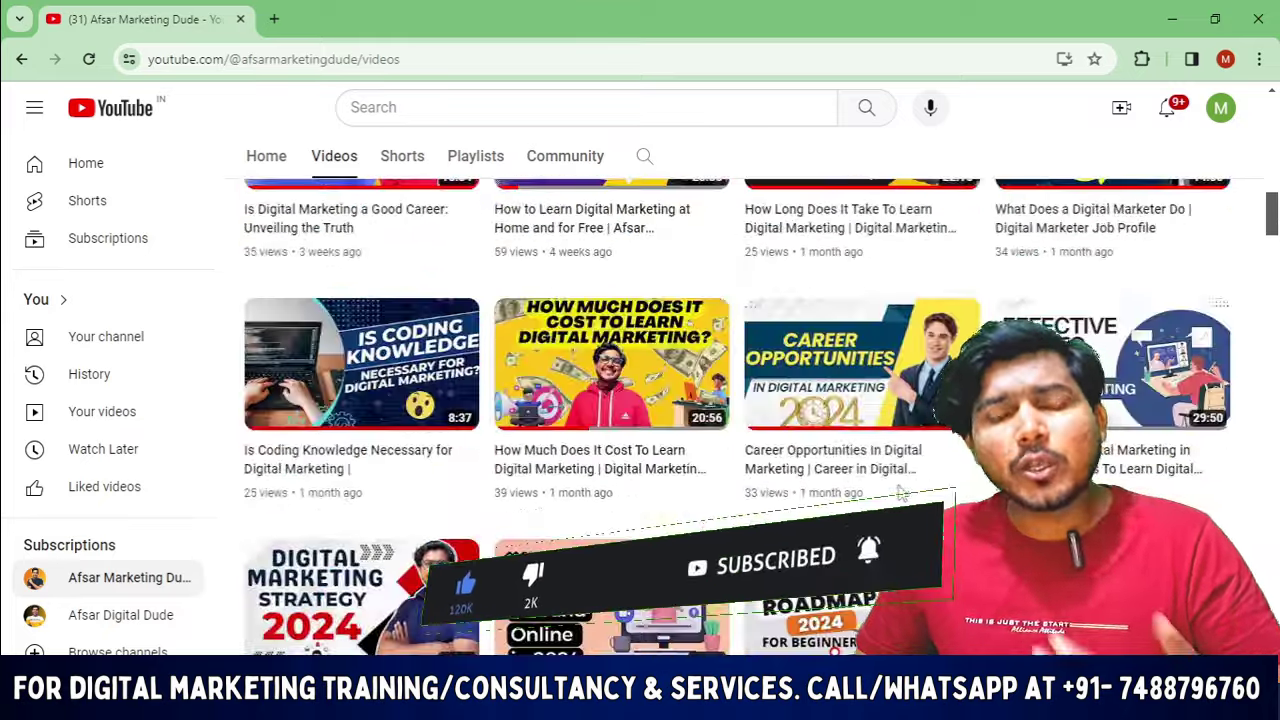
scroll(870, 550, up, 1)
scroll(862, 560, up, 3)
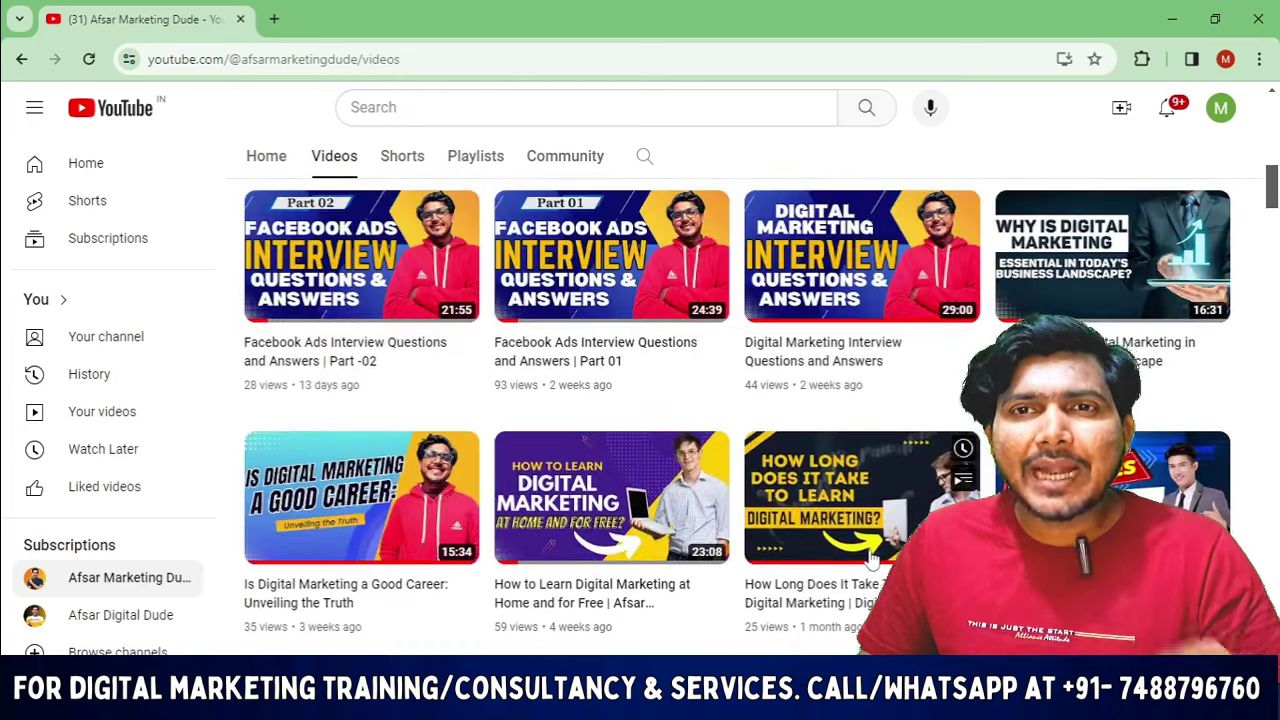
scroll(880, 570, up, 10)
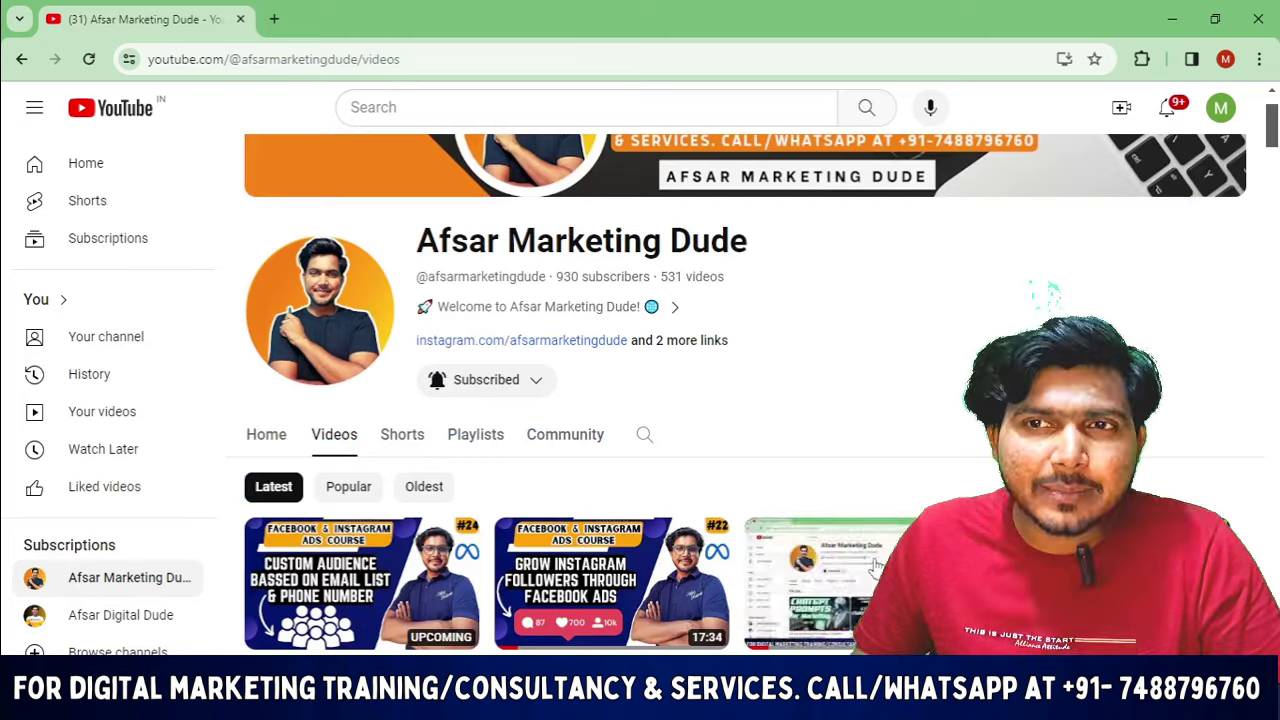
scroll(800, 445, down, 5)
scroll(773, 498, up, 5)
scroll(773, 498, down, 3)
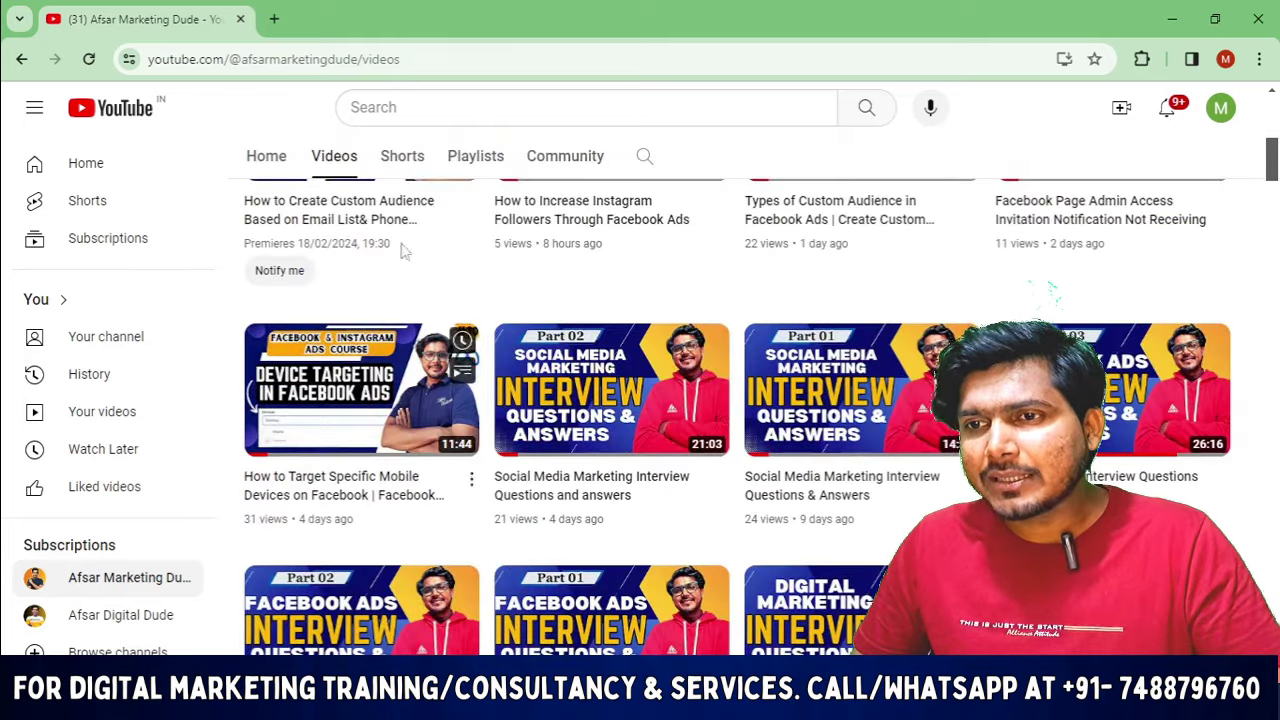
Step: Open the channel's created playlists and look through the available course playlists
click(463, 158)
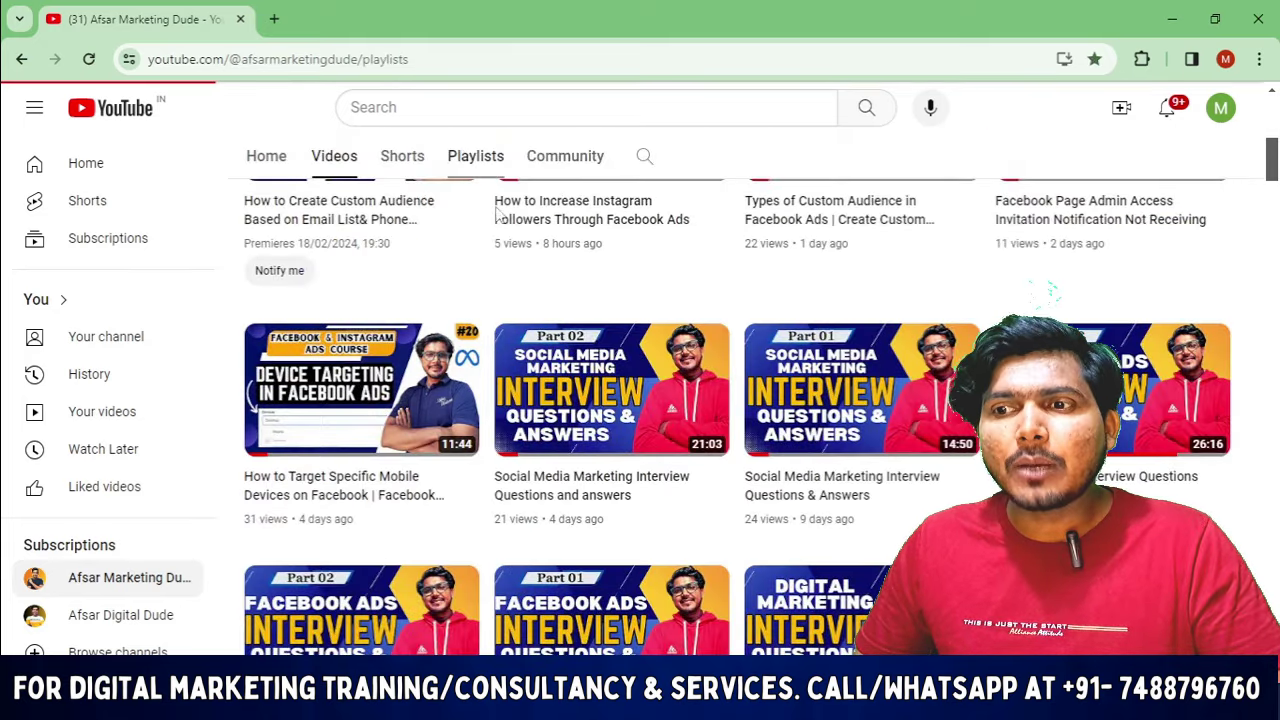
scroll(1000, 290, down, 5)
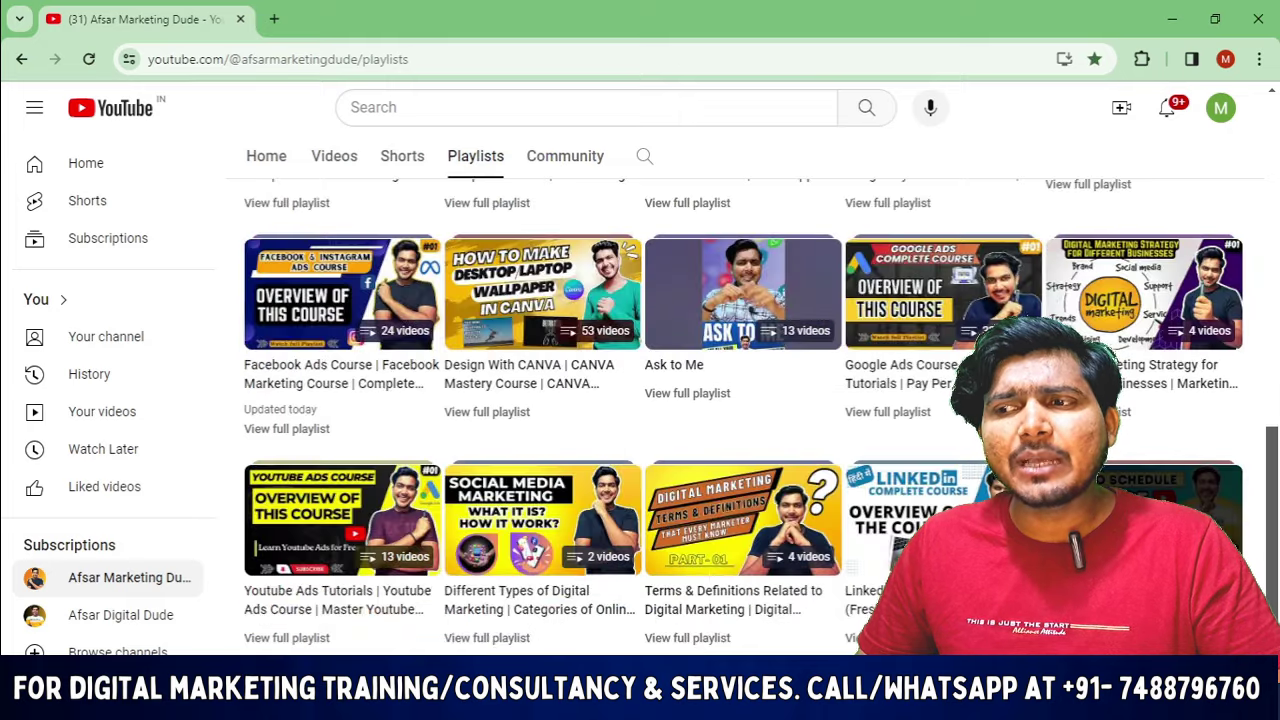
scroll(720, 330, up, 6)
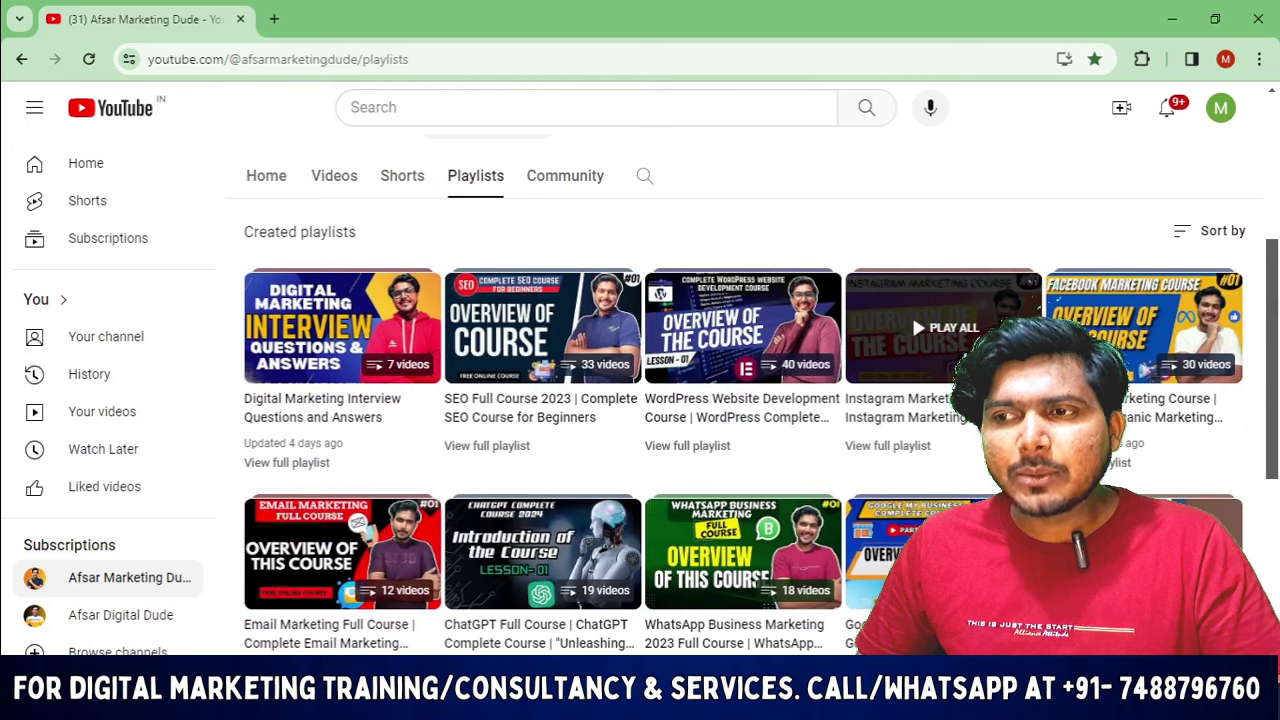
scroll(876, 380, down, 3)
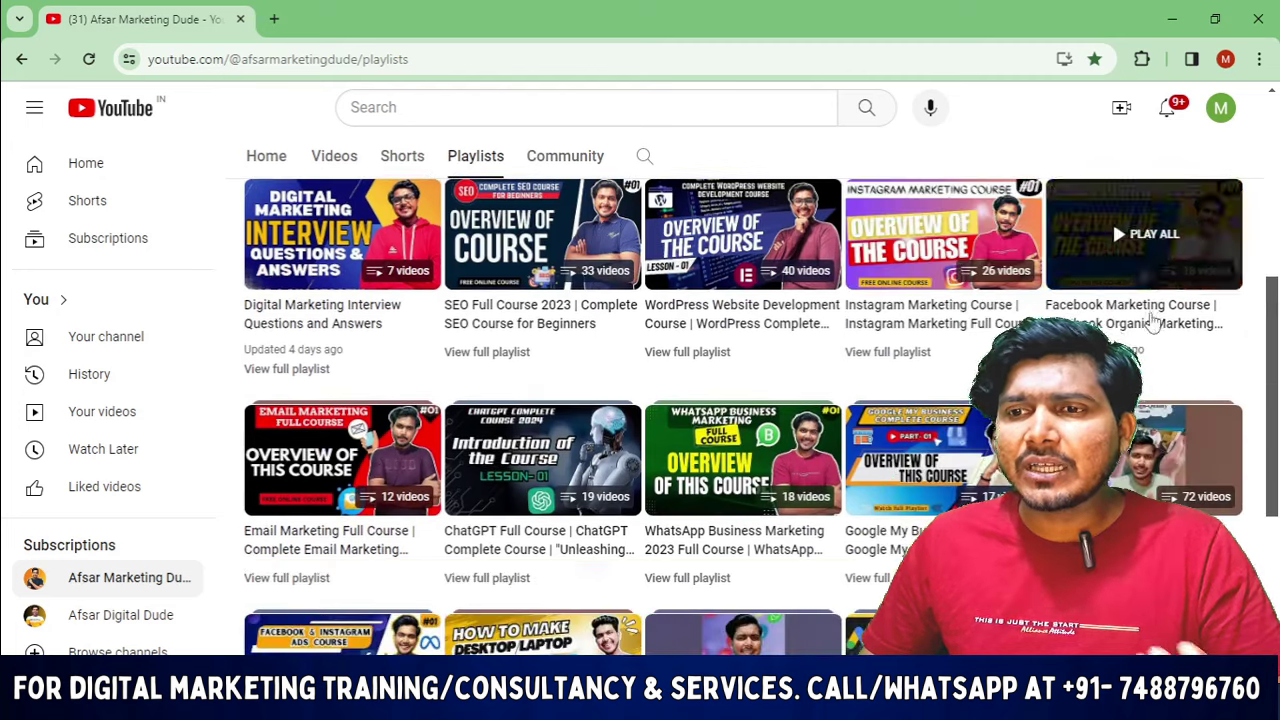
scroll(352, 313, up, 2)
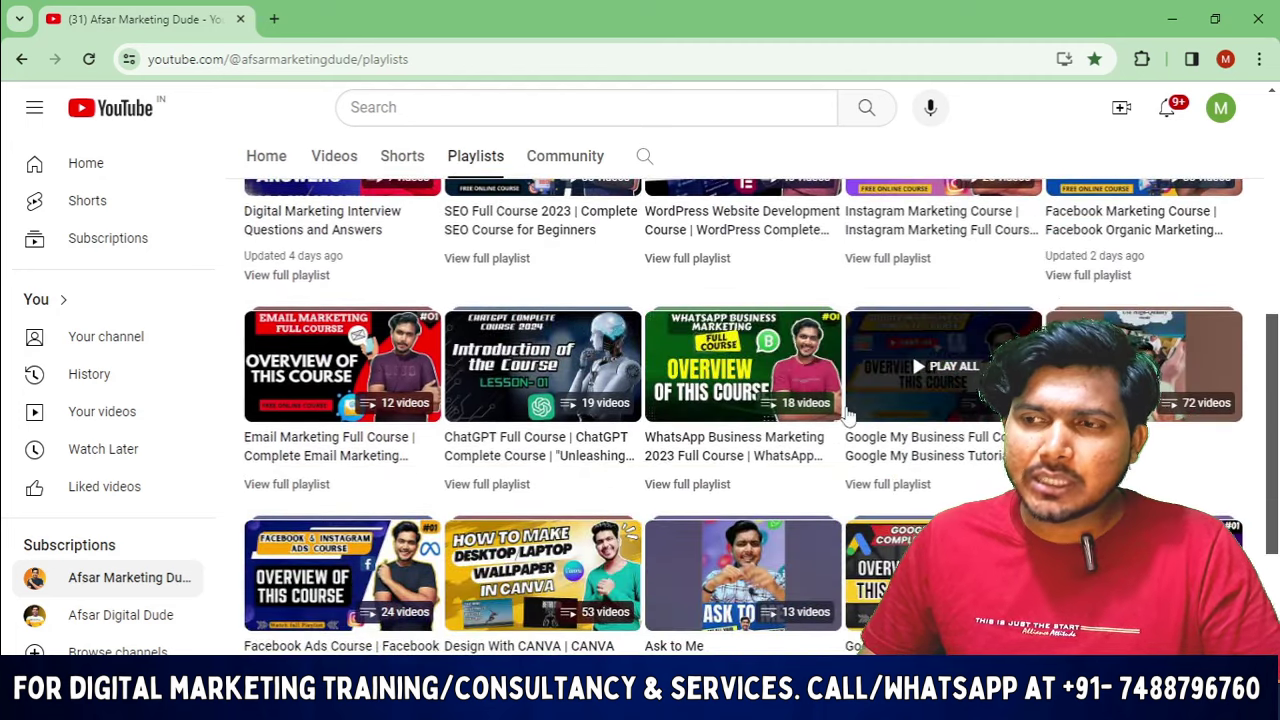
scroll(900, 340, down, 2)
scroll(900, 335, down, 2)
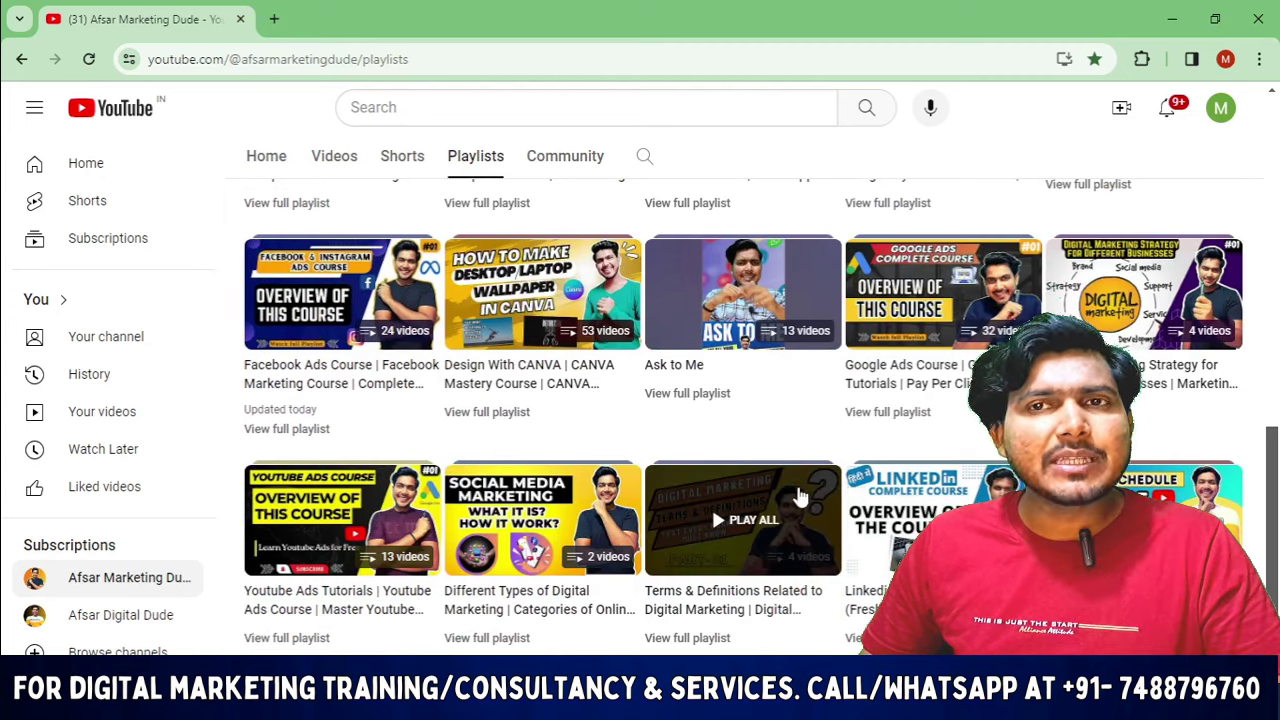
scroll(305, 400, up, 1)
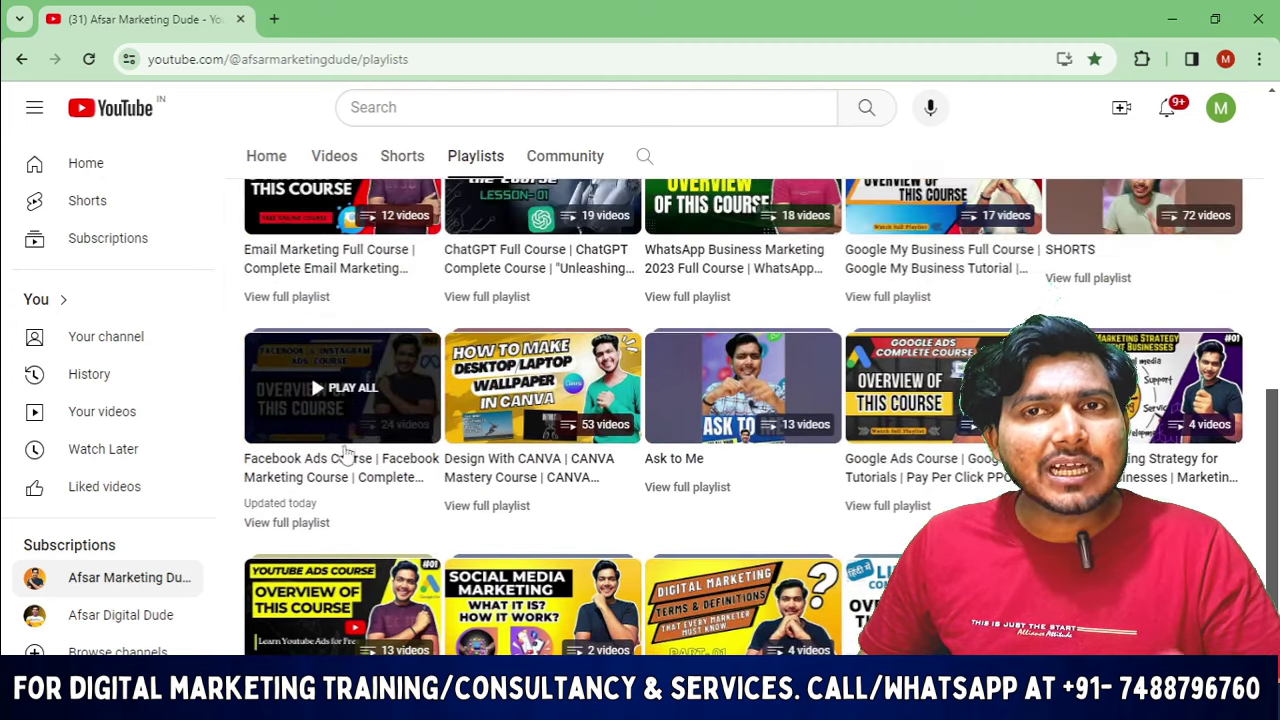